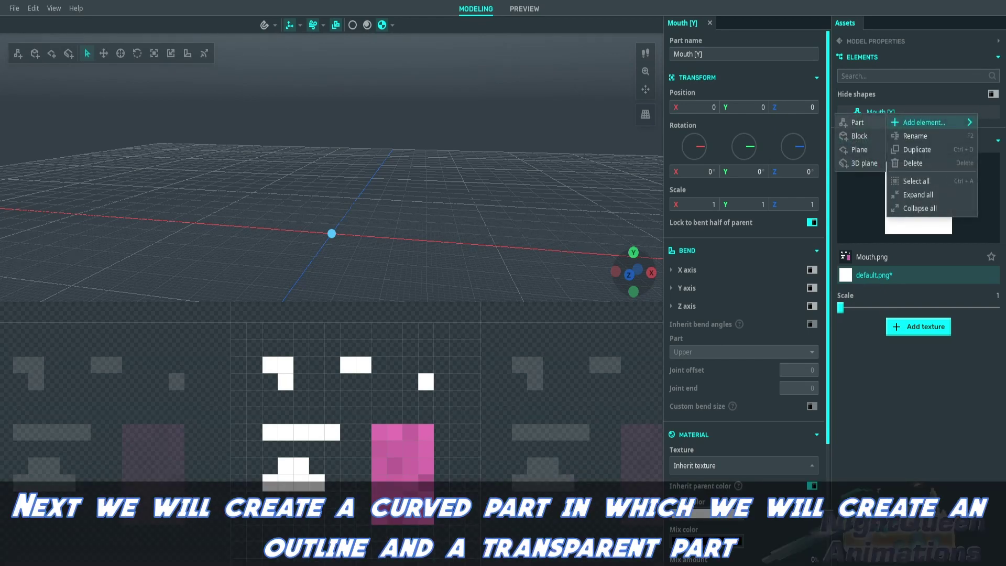
- Add a part named Bend|Color under the Mouth [Y] part
left_click(857, 122)
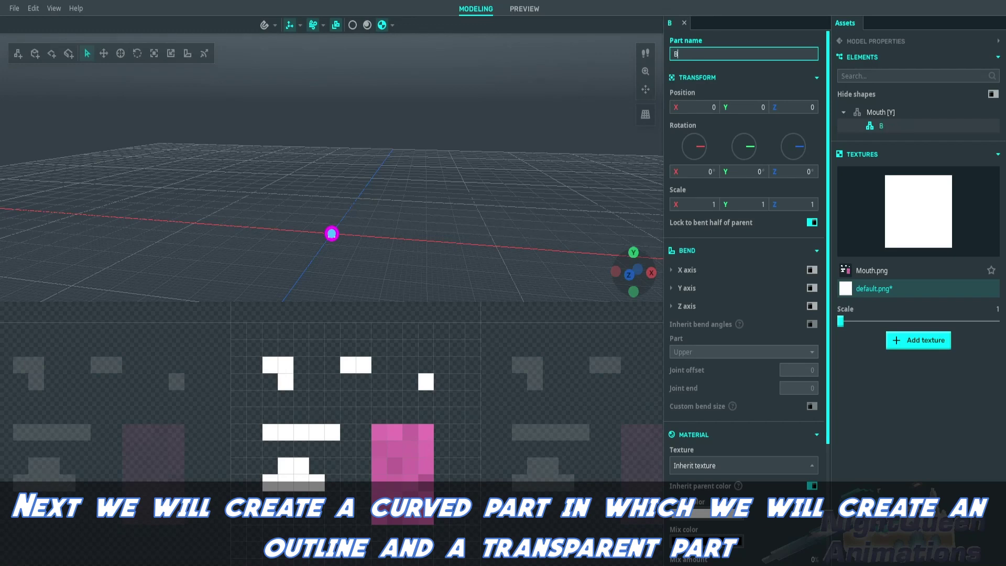
type("Bendl")
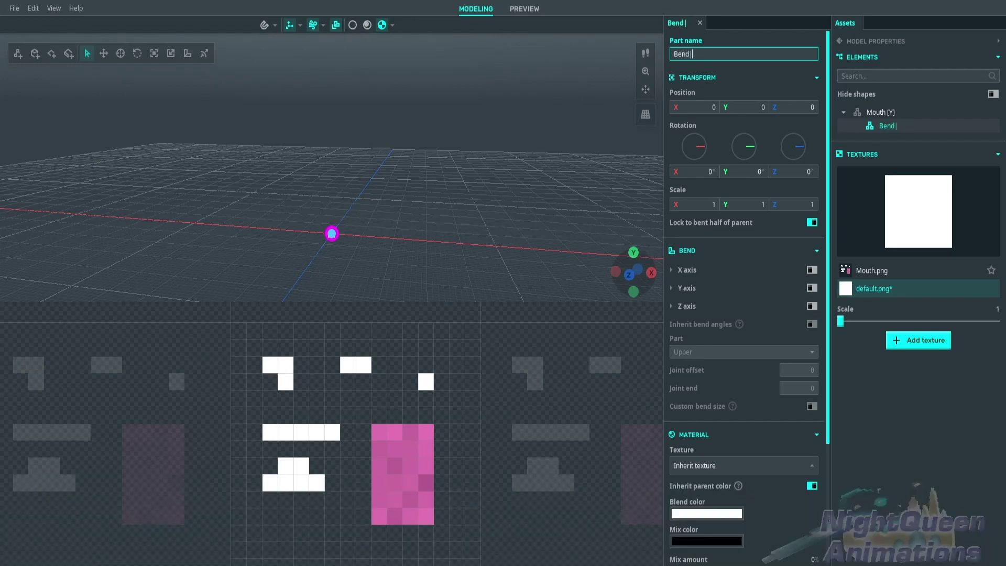
type("Color")
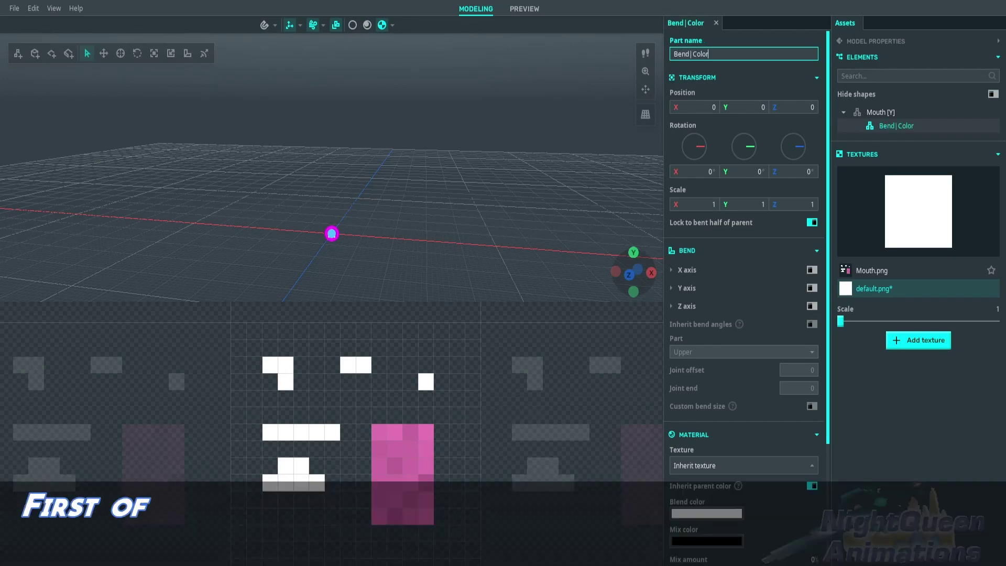
right_click_drag(330, 157, 343, 195)
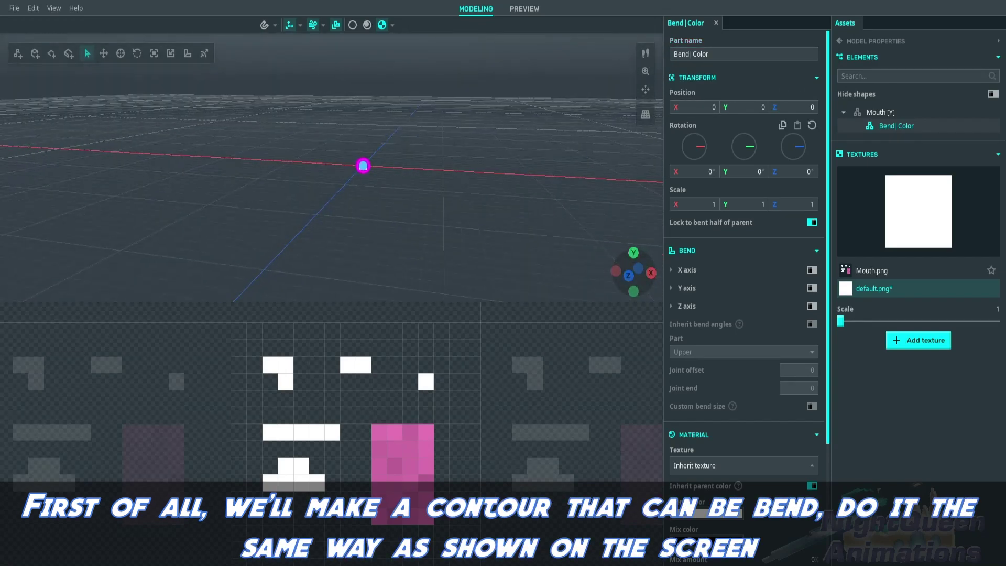
- Add a child part named R under the Bend|Color part
right_click(896, 127)
mouse_move(932, 136)
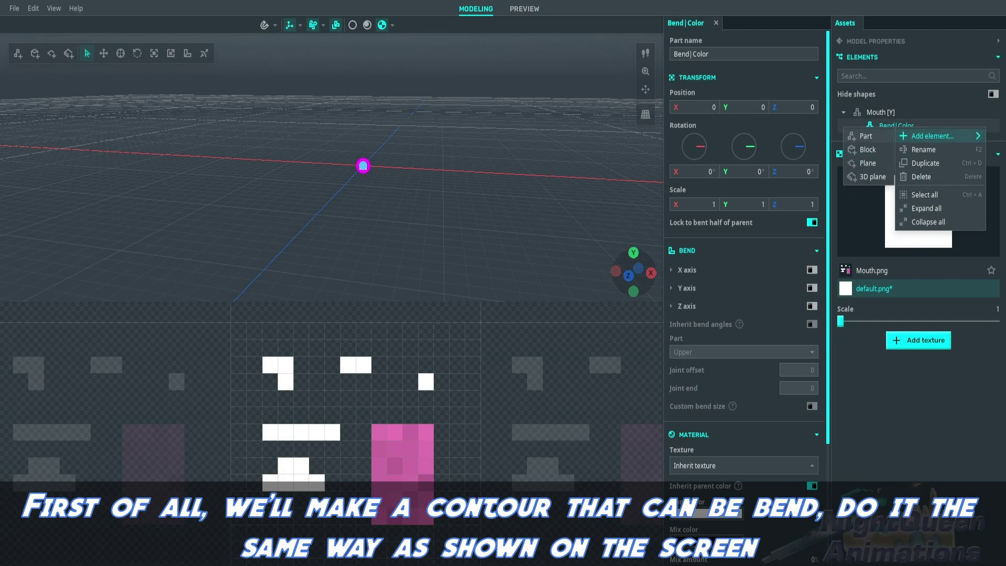
left_click(866, 136)
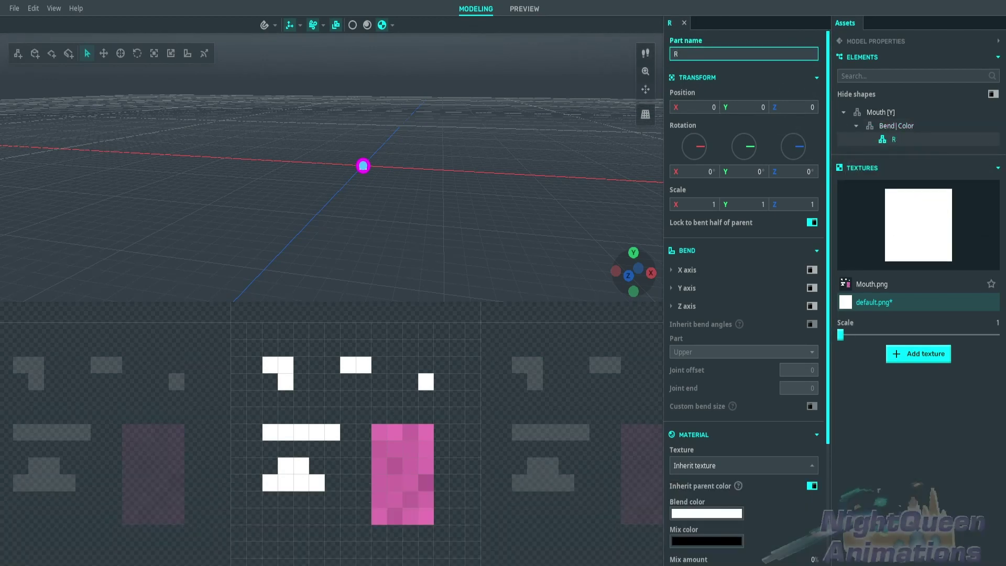
- Add a block under part R and shift its texture mapping toward the upper white strip in the texture's middle
right_click(894, 139)
mouse_move(932, 148)
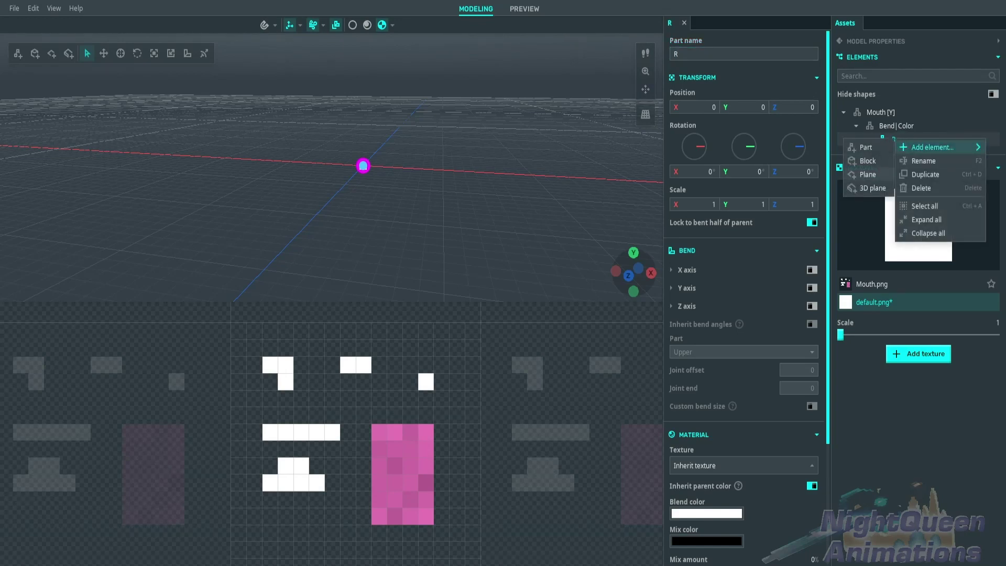
left_click(867, 161)
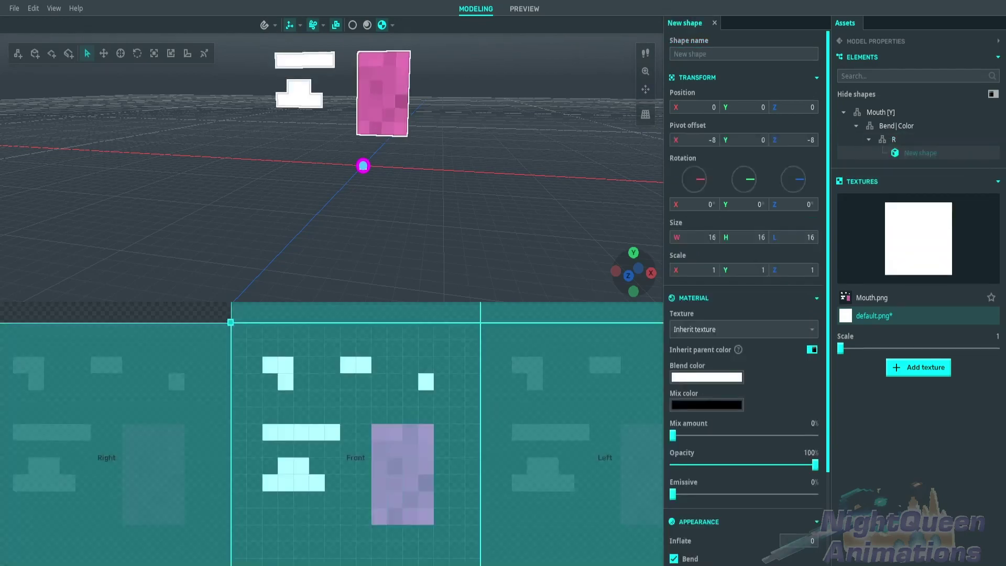
left_click_drag(356, 472, 215, 522)
- Configure the block with a size of 1 × 1 × 1, an X pivot offset of -1 and Invert enabled
left_click_drag(796, 237, 765, 236)
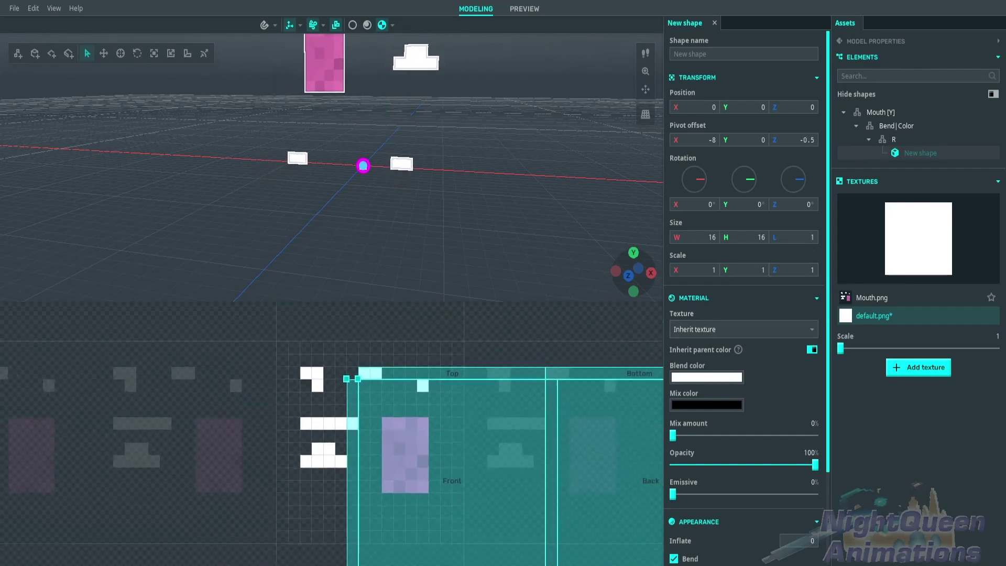
left_click(713, 237)
type("1")
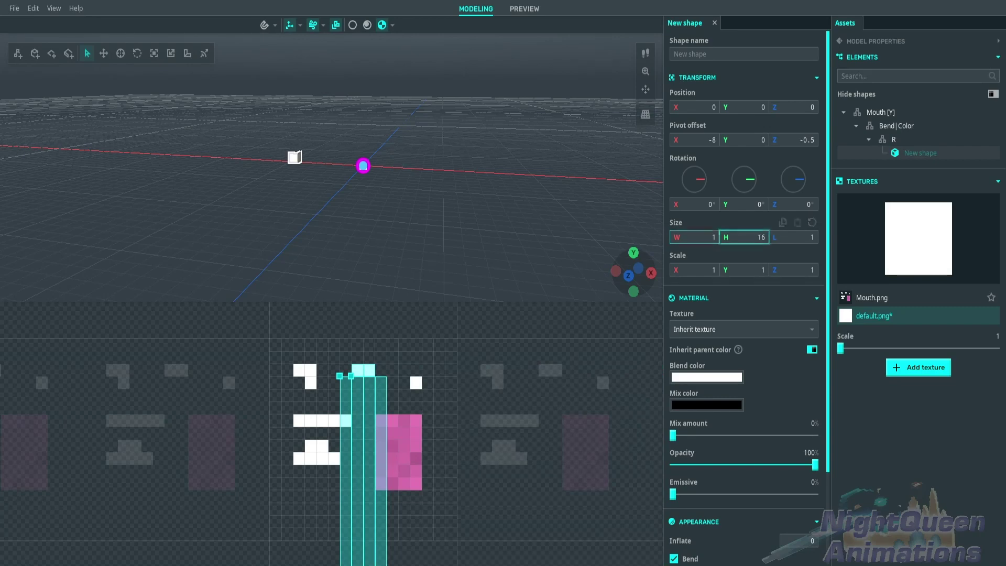
type("1")
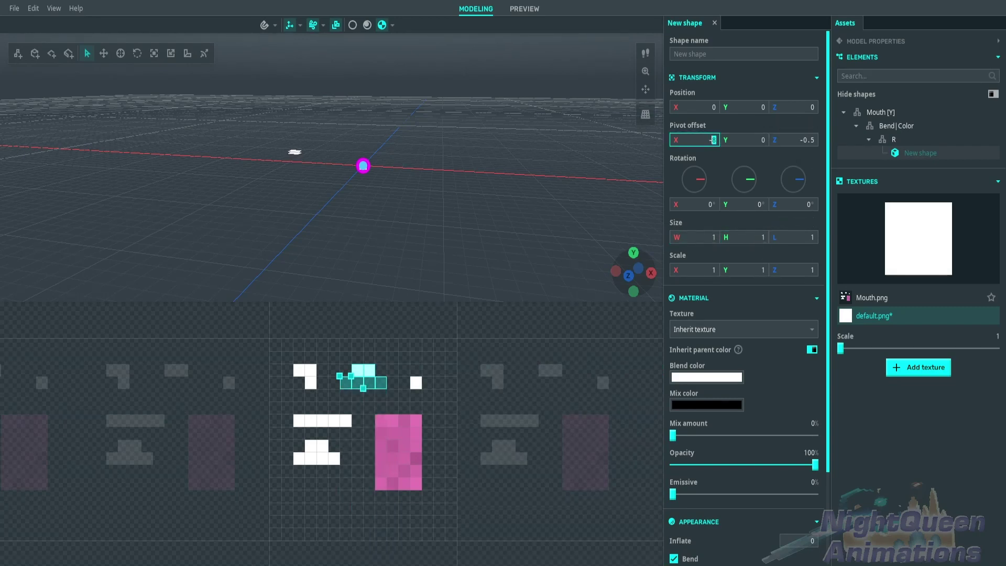
key("Return")
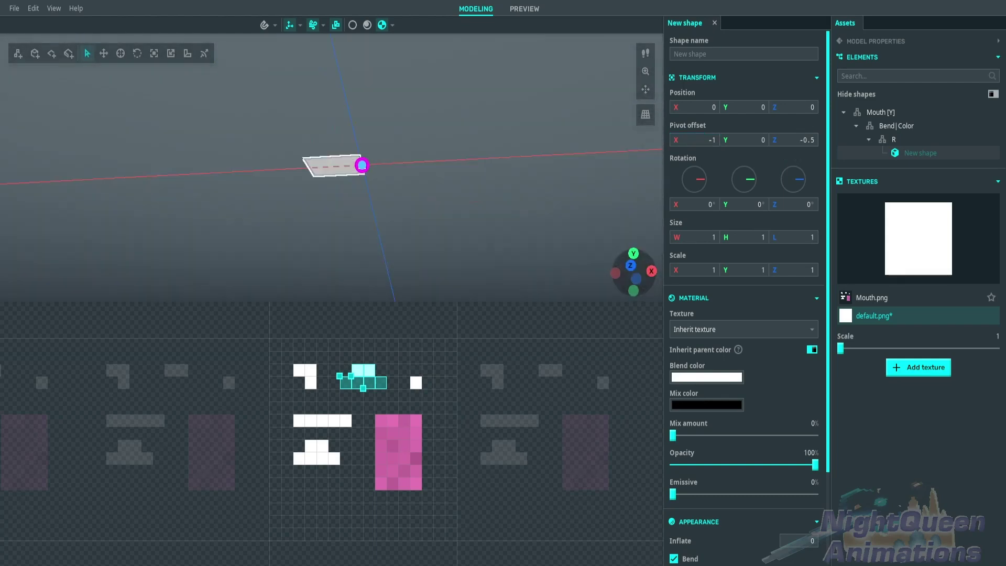
scroll(744, 293, "down", 3)
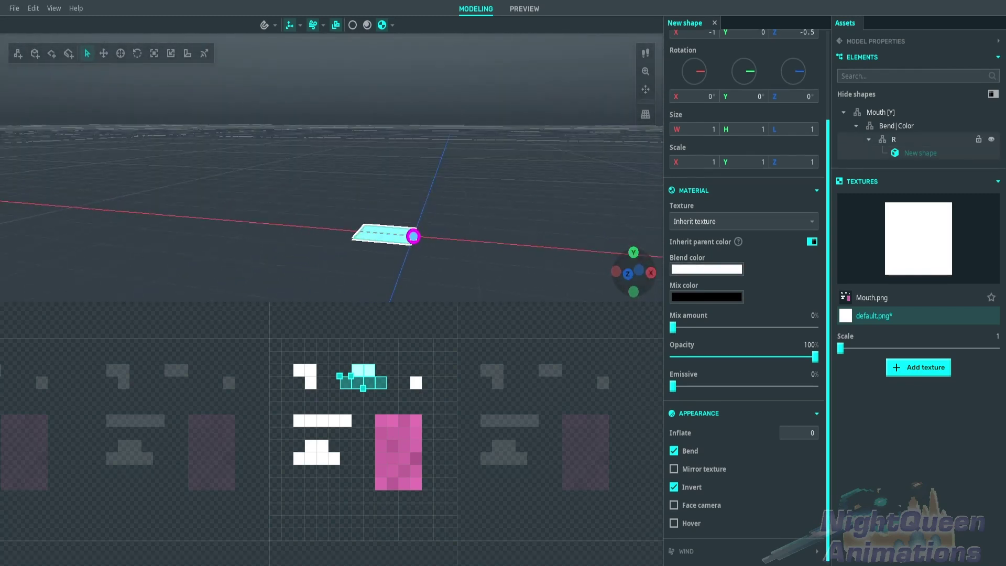
- Enable Z-axis bending on part R with Part Left, joint offset -0.5 and custom bend size 0.5, and reset its default angle
left_click(894, 140)
left_click(812, 198)
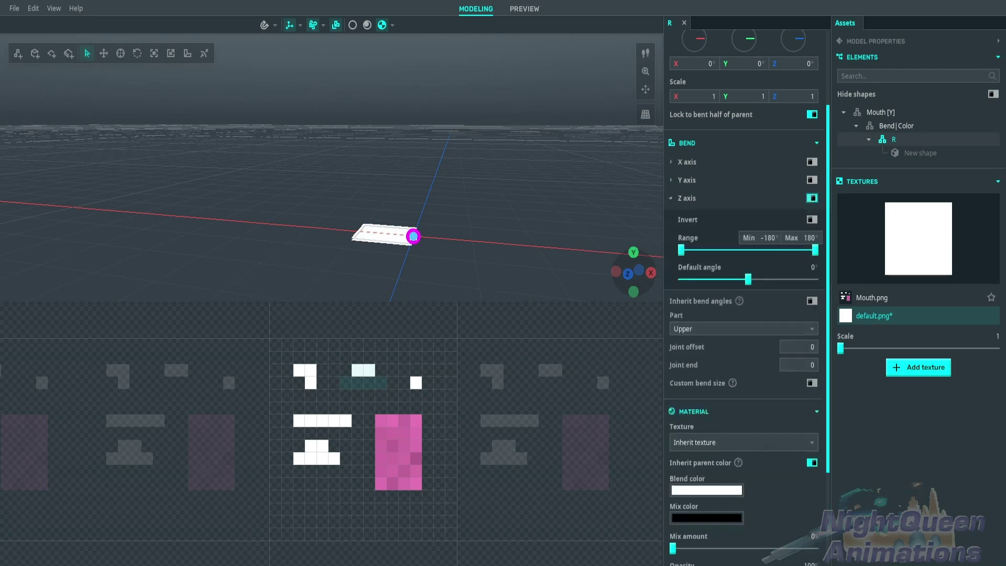
scroll(744, 293, "down", 2)
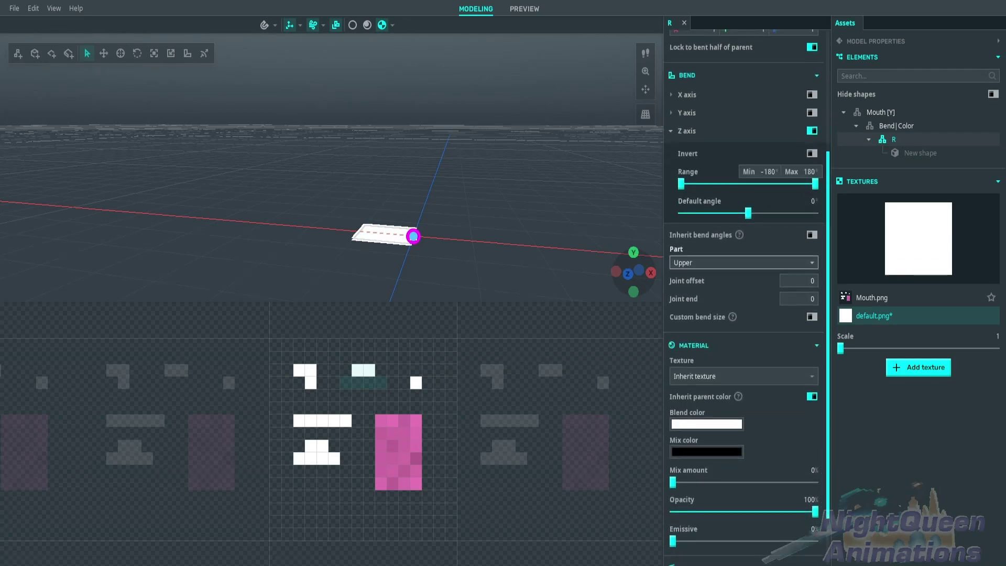
left_click(745, 262)
left_click(682, 292)
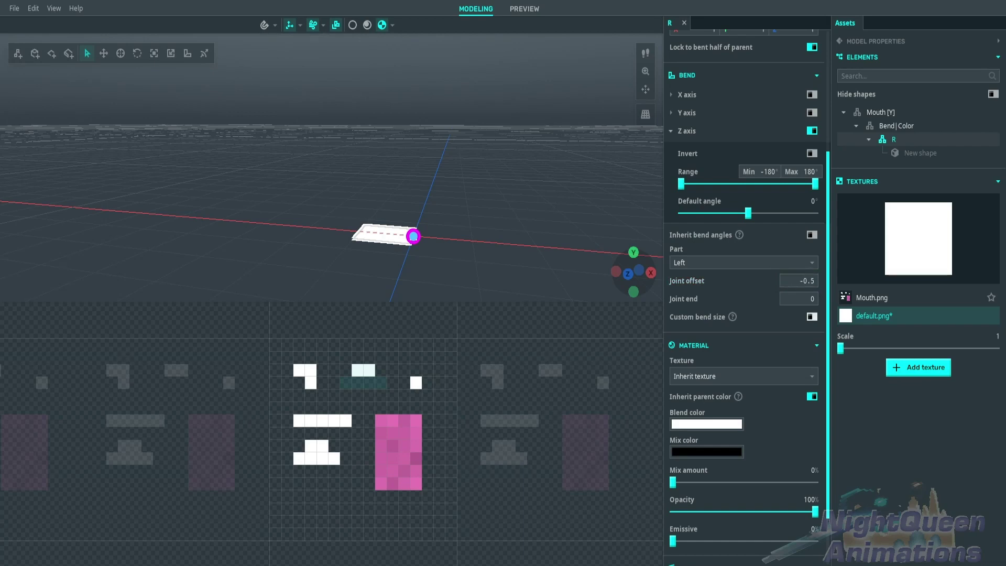
left_click(812, 317)
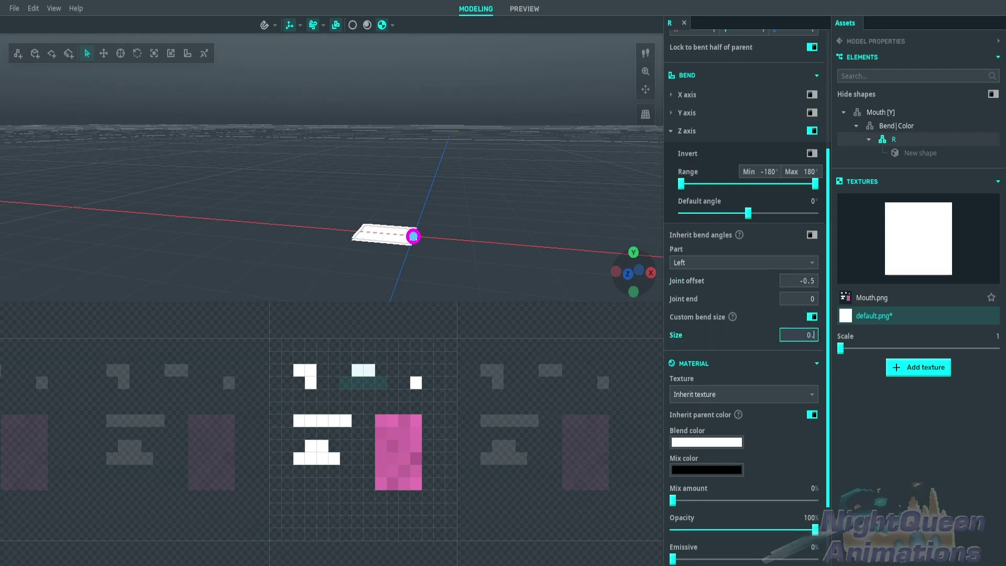
key("Return")
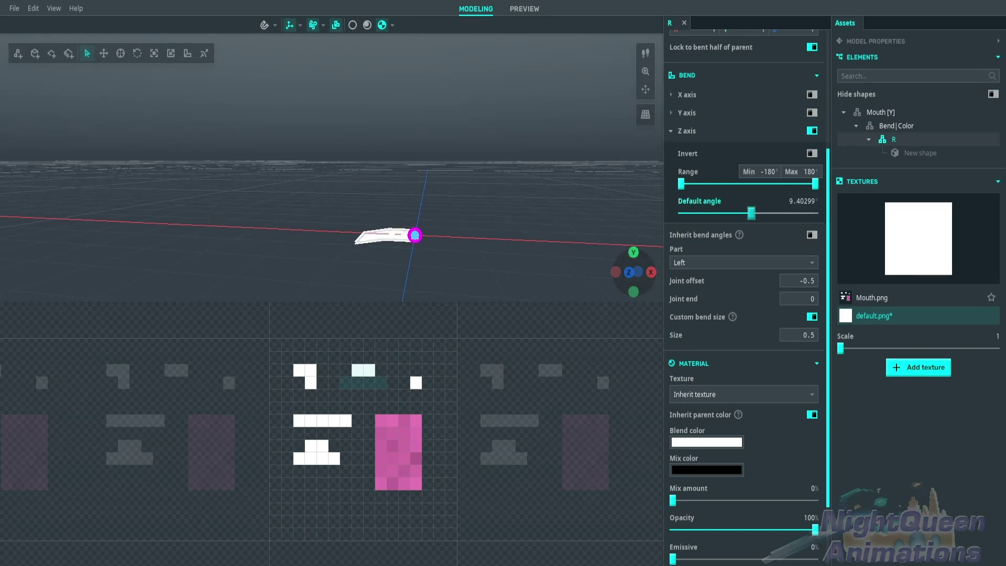
right_click(753, 212)
left_click(781, 263)
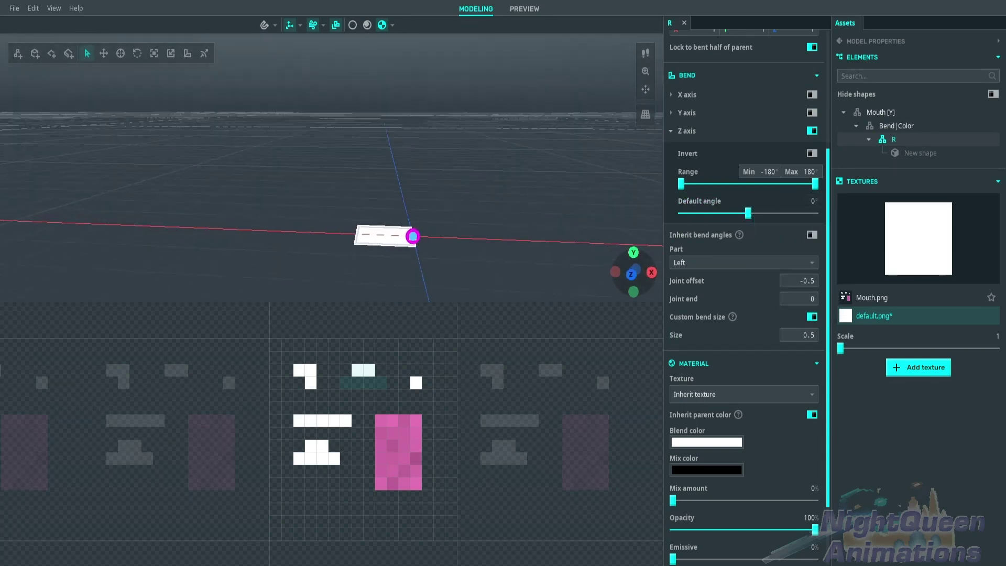
- Duplicate part R, parent the copy to the original R, and set the copy's X position to -1
right_click(891, 139)
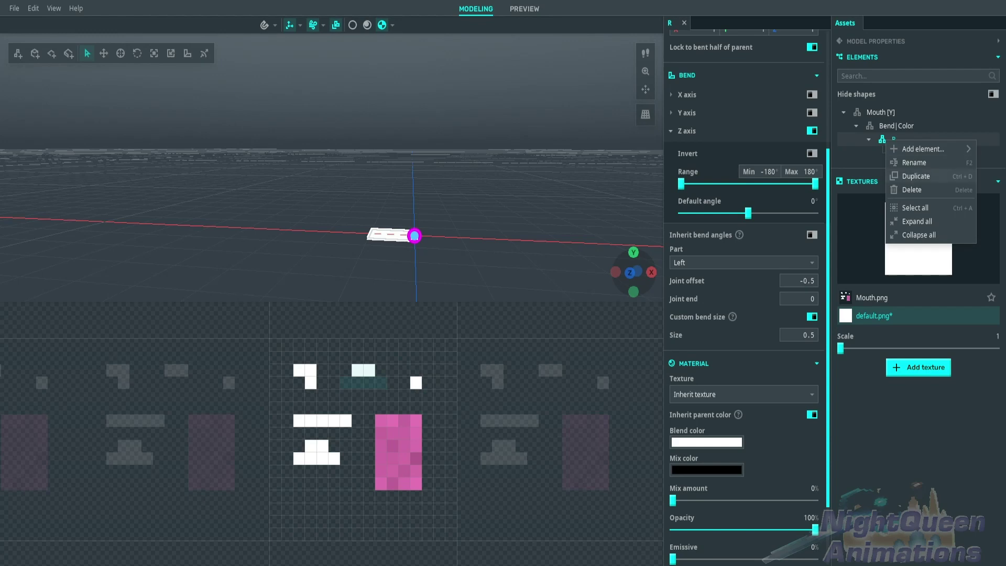
left_click(916, 176)
left_click_drag(894, 166, 894, 139)
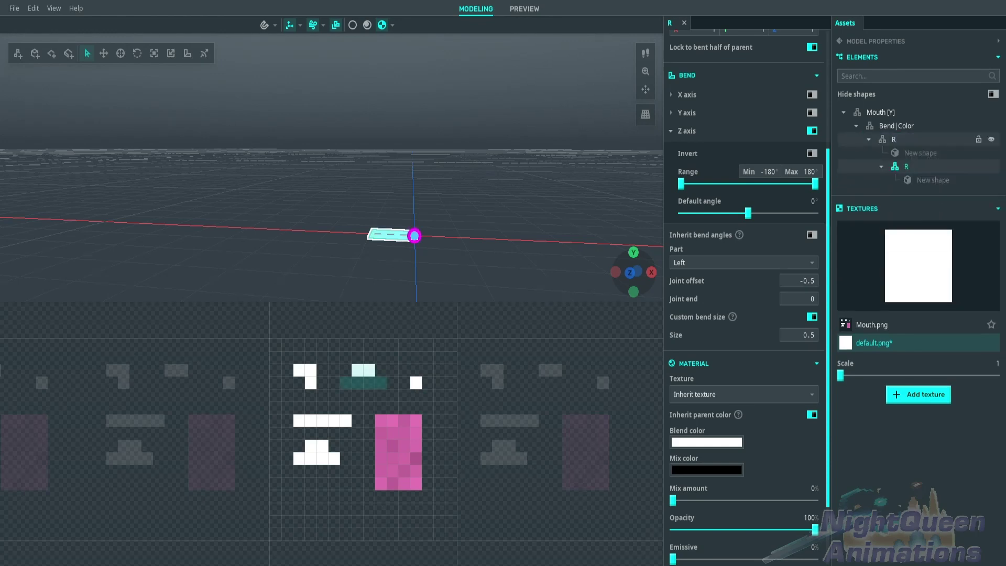
scroll(744, 262, "up", 4)
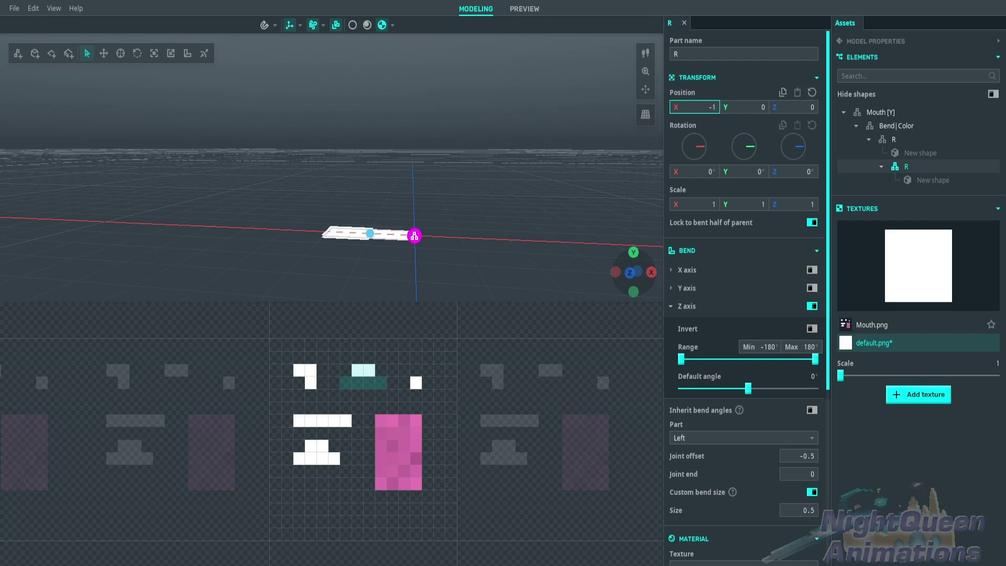
- Enable Inherit bend angles on the nested R part, test the Z-axis bend and reset the default angle
scroll(744, 294, "down", 4)
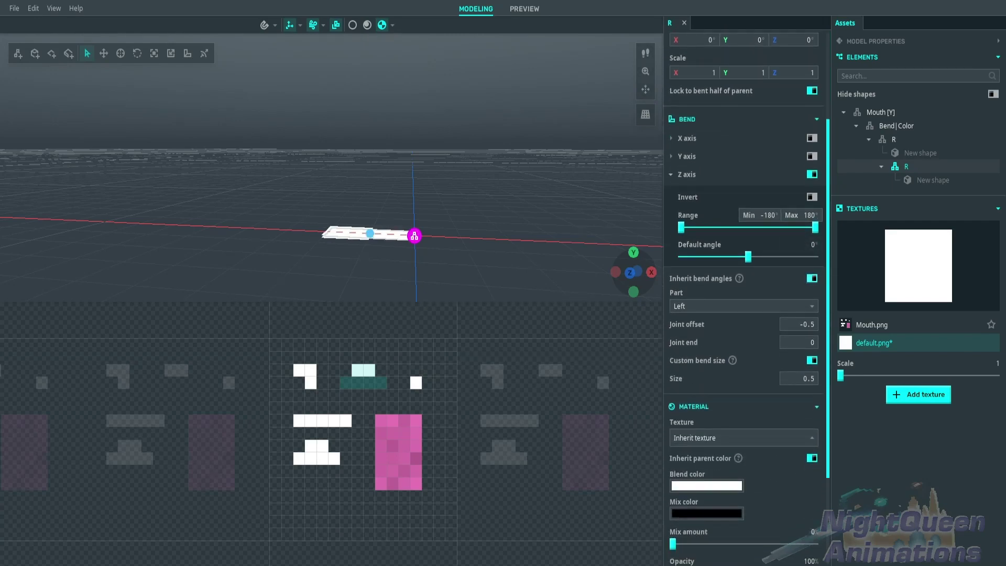
left_click_drag(748, 256, 729, 256)
right_click(757, 256)
left_click(784, 290)
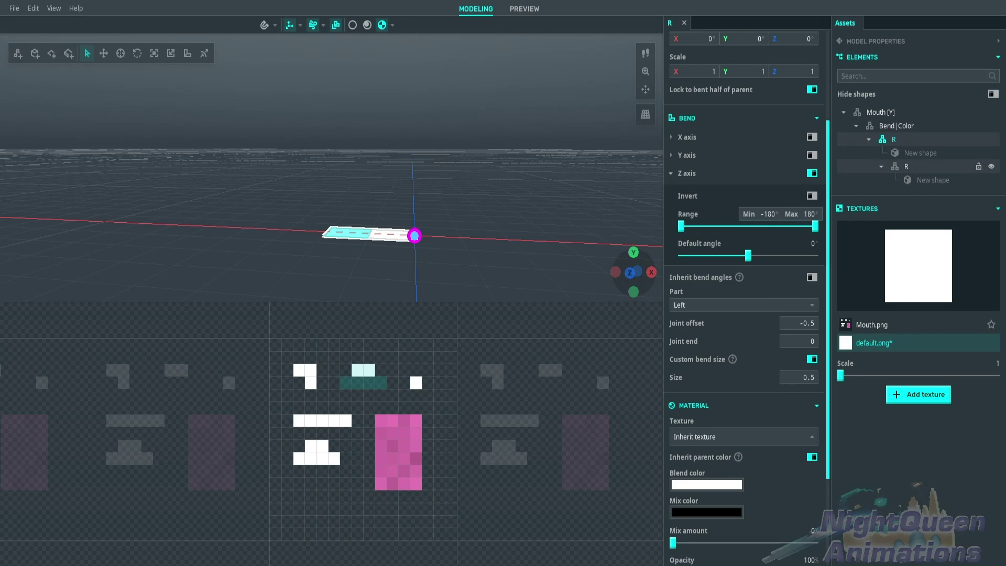
- Extend the chain with two more nested copies of the inner R part, and remap the last block's texture onto the white L-shaped area
right_click(907, 167)
left_click(943, 231)
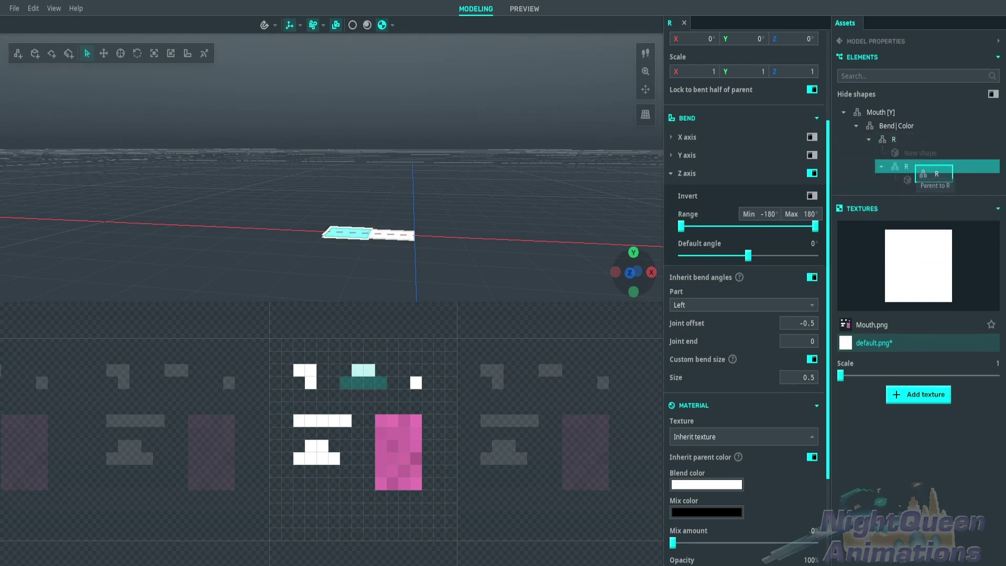
right_click(918, 193)
left_click(944, 229)
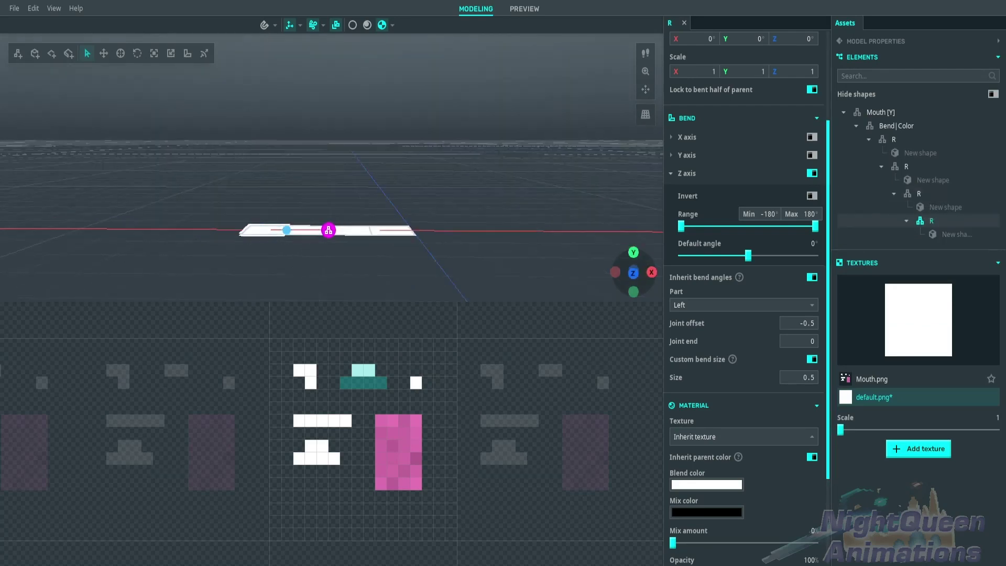
left_click(955, 234)
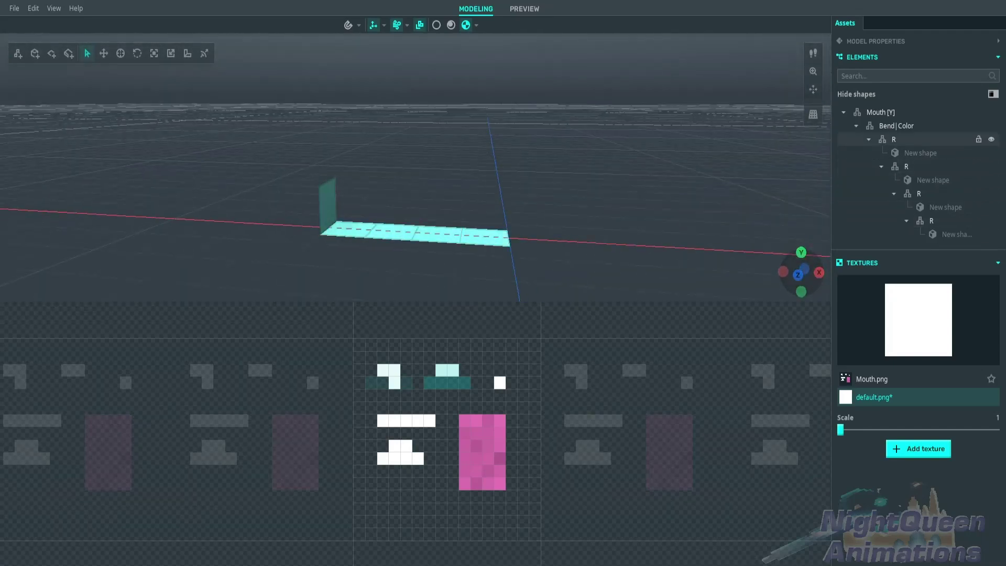
- Test the Z-axis bend of the whole chain from the topmost R part and reset its default angle
left_click(894, 140)
left_click_drag(748, 276, 753, 277)
right_click(753, 277)
left_click(787, 323)
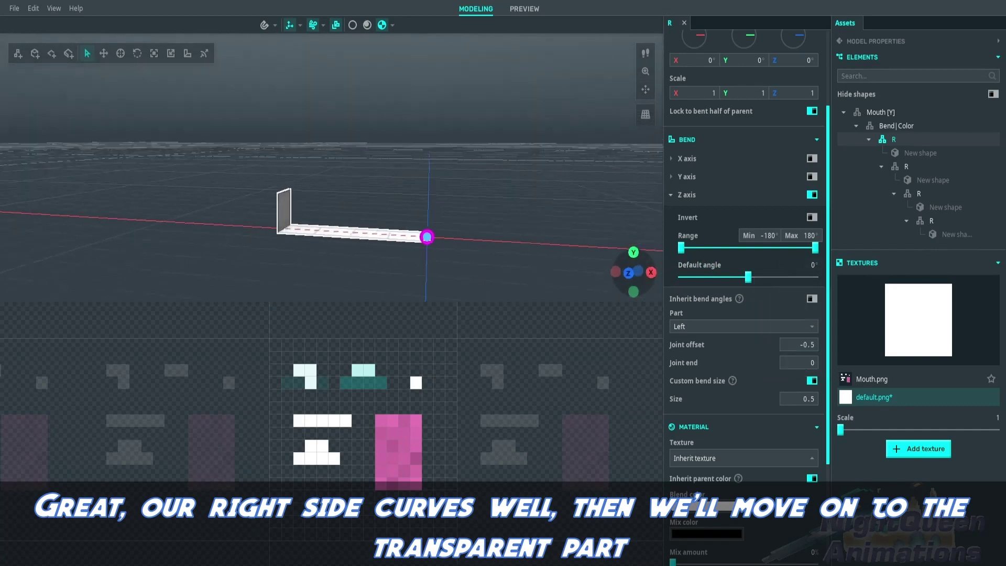
- Duplicate the complete R part chain and remap the copied blocks' texture around the single white square
key("Escape")
left_click(894, 139)
key("ctrl+d")
left_click(933, 289)
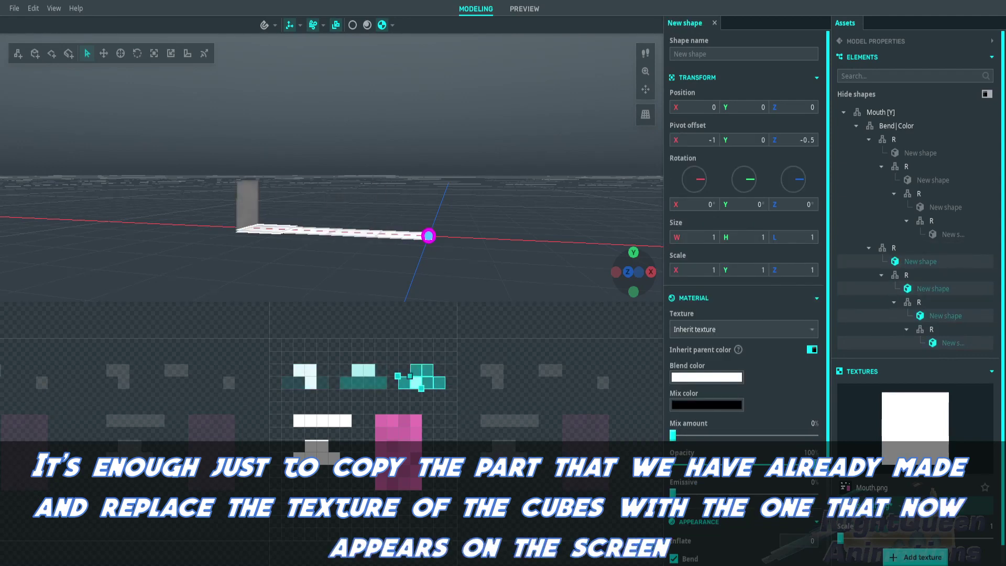
- Turn off Invert for all four blocks in the copied R chain
left_click(952, 342)
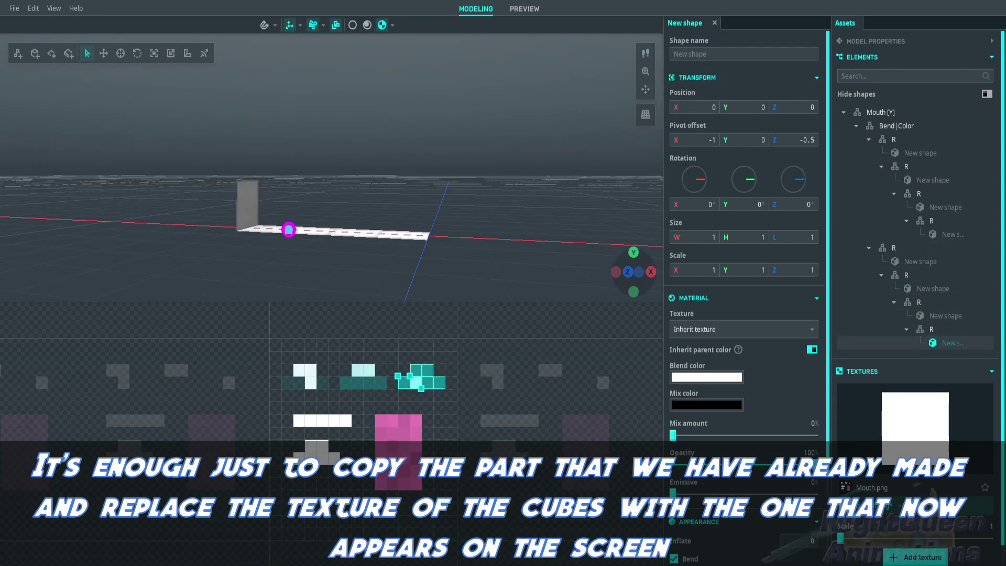
left_click(933, 316, "ctrl")
left_click(933, 288, "ctrl")
left_click(920, 261, "ctrl")
scroll(744, 241, "down", 2)
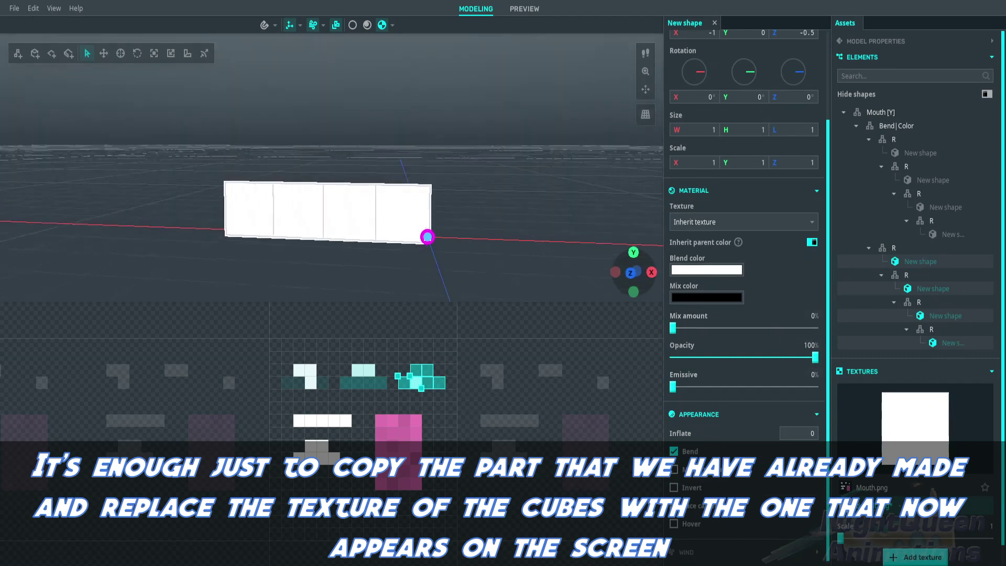
- Set the copied top-level R part's opacity to 1% and its render depth to -5
left_click(895, 248)
scroll(744, 241, "down", 3)
left_click_drag(816, 450, 674, 449)
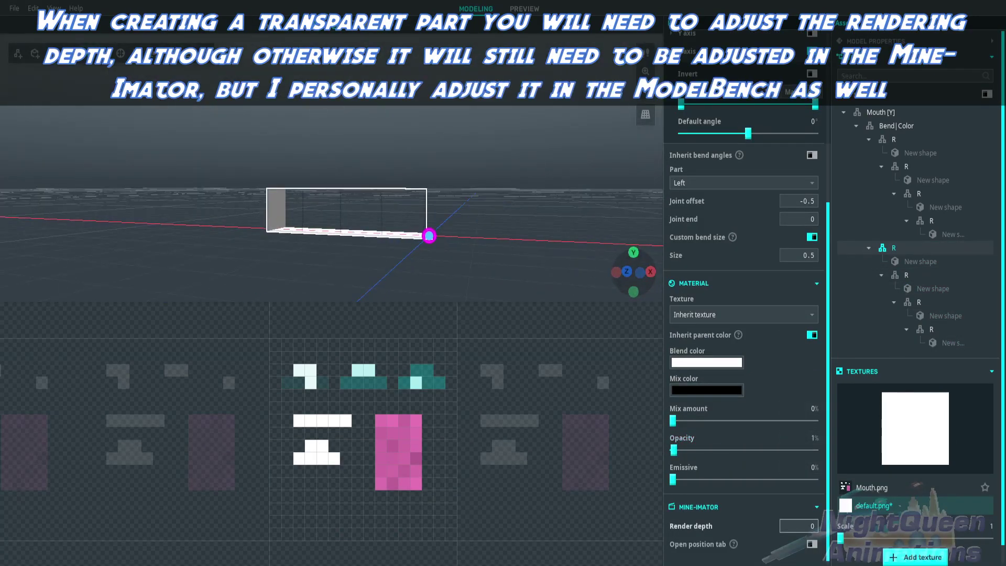
key("Return")
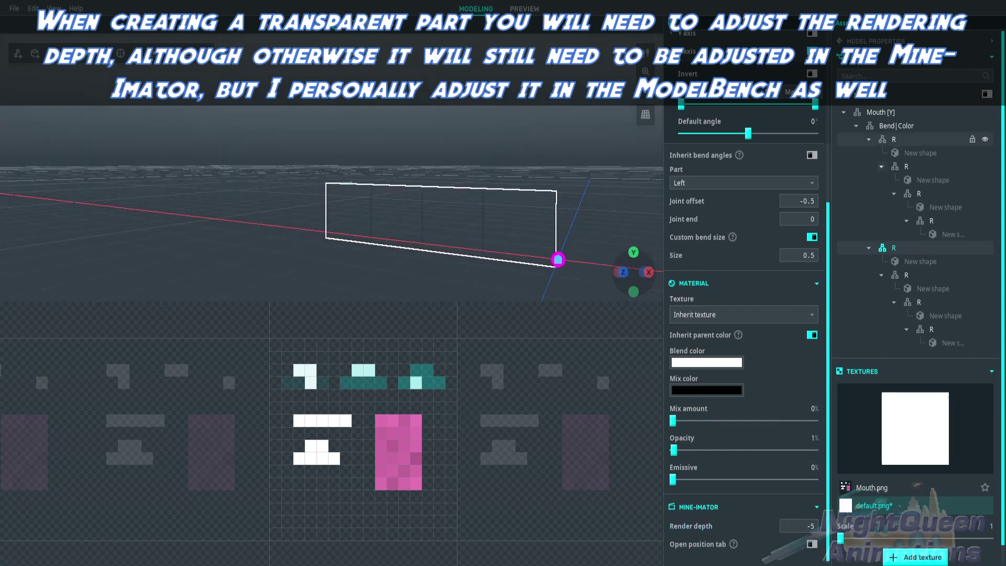
- Turn on Inherit bend angles and turn off Lock to bent half of parent for both top-level R parts, checking the bend from Bend|Color
left_click(894, 140)
key("Escape")
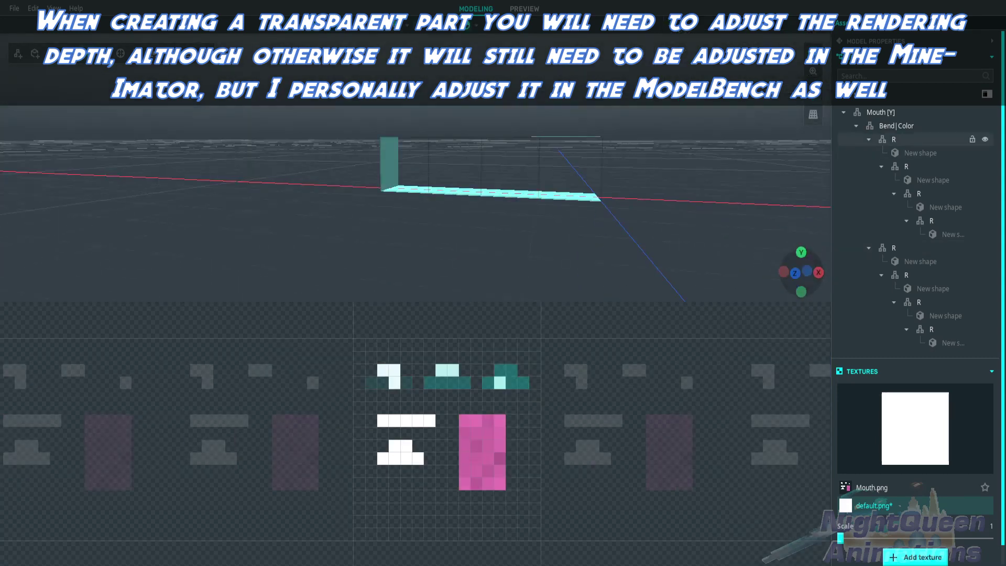
left_click(894, 139)
left_click(894, 247, "shift")
scroll(744, 262, "up", 2)
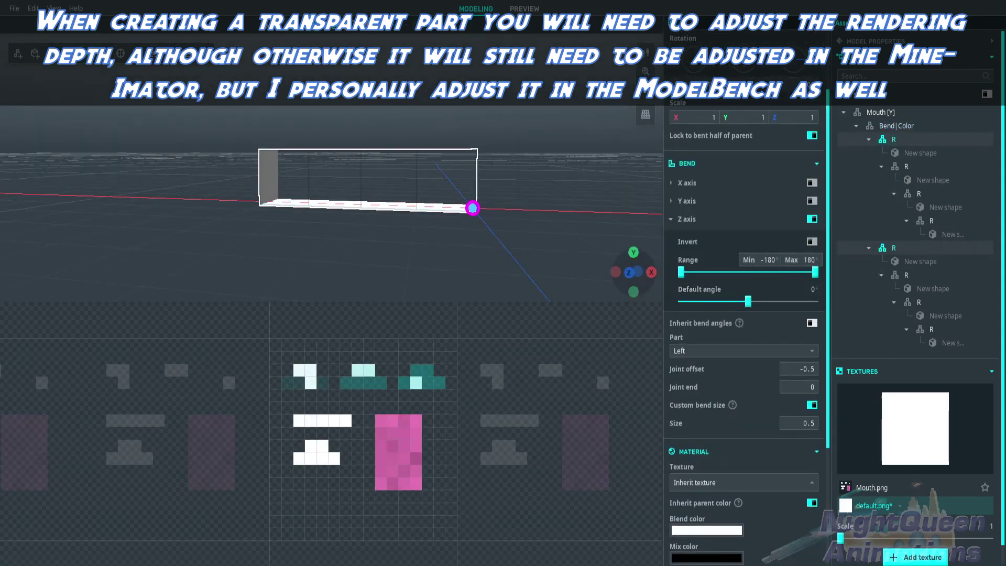
left_click(890, 125)
left_click_drag(748, 302, 744, 302)
right_click(745, 302)
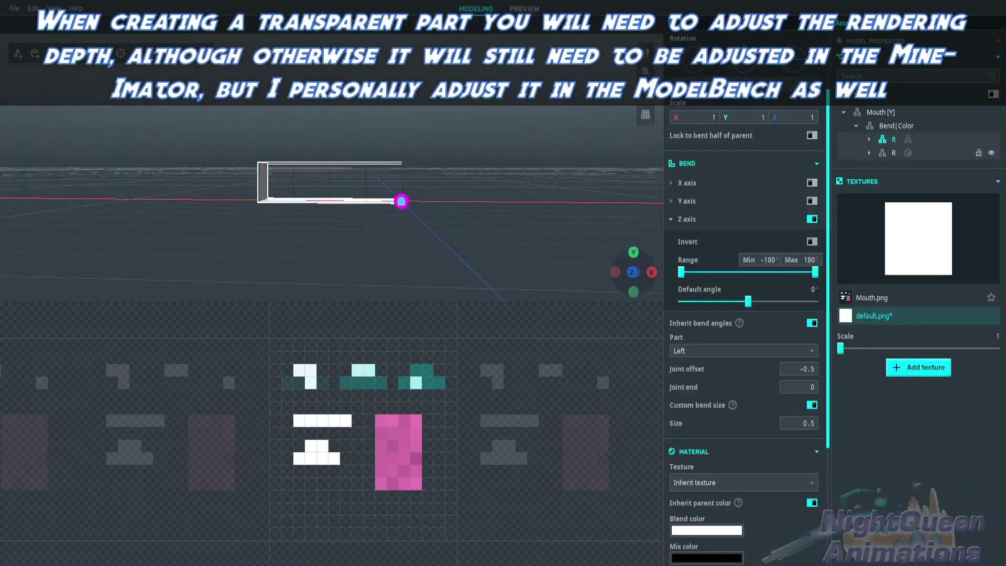
- Duplicate both R chains and mirror the transparent copy to the positive X side, setting its nested parts' X position to 1 and shifting the block pivots
right_click(887, 152)
left_click(922, 171)
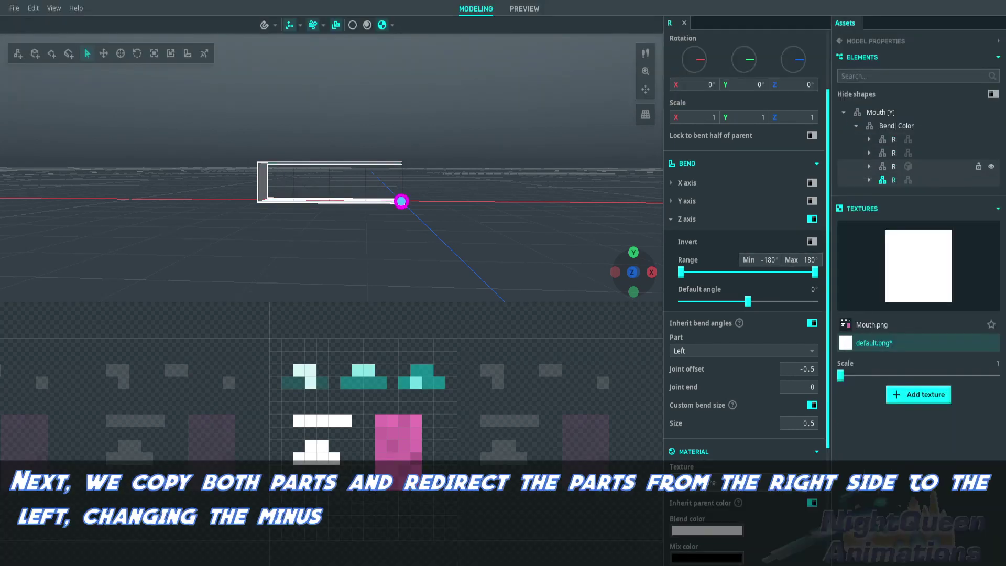
left_click(894, 166)
left_click(932, 248)
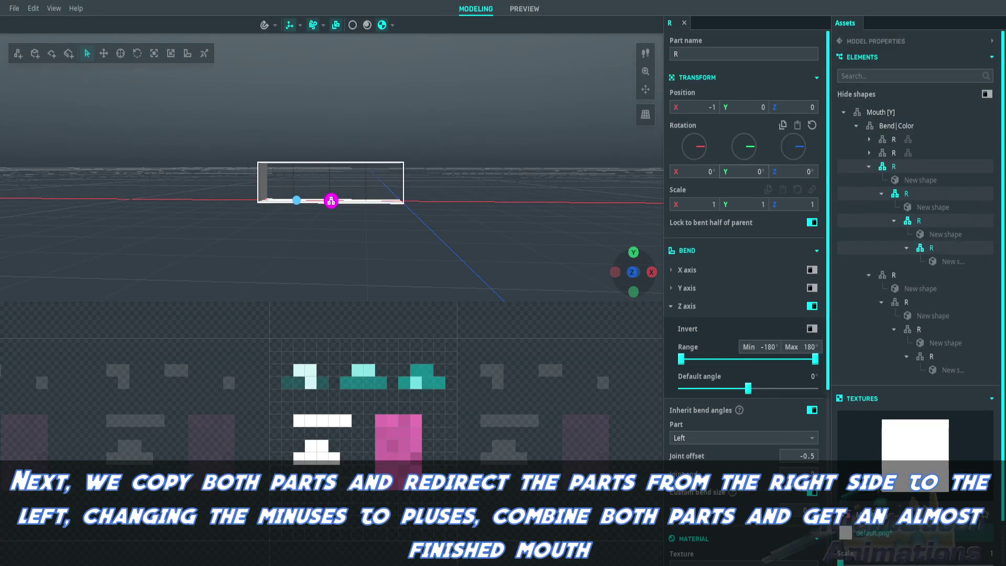
scroll(917, 236, "down", 2)
left_click(952, 218)
left_click(894, 123)
left_click(695, 107)
left_click(352, 205)
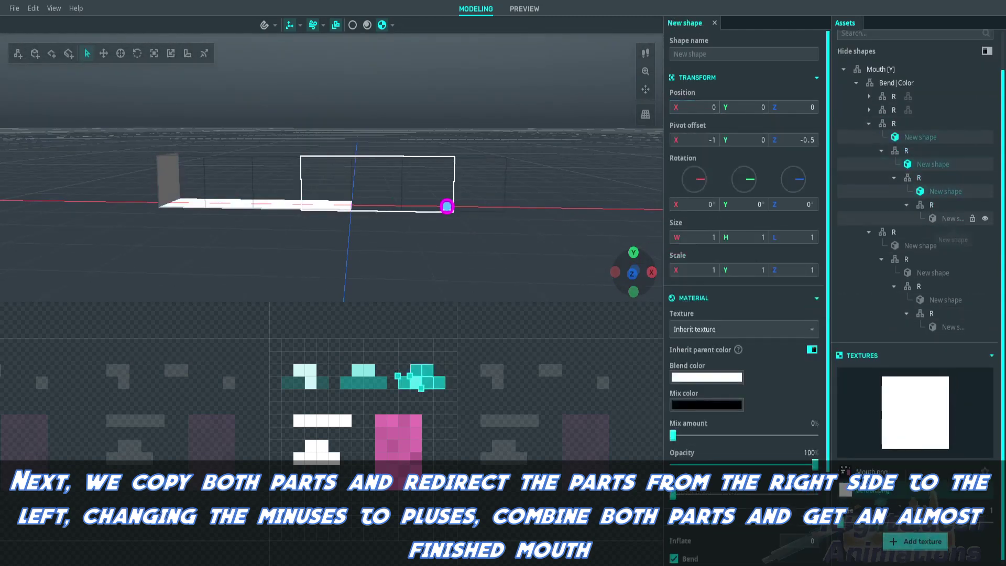
left_click(352, 205)
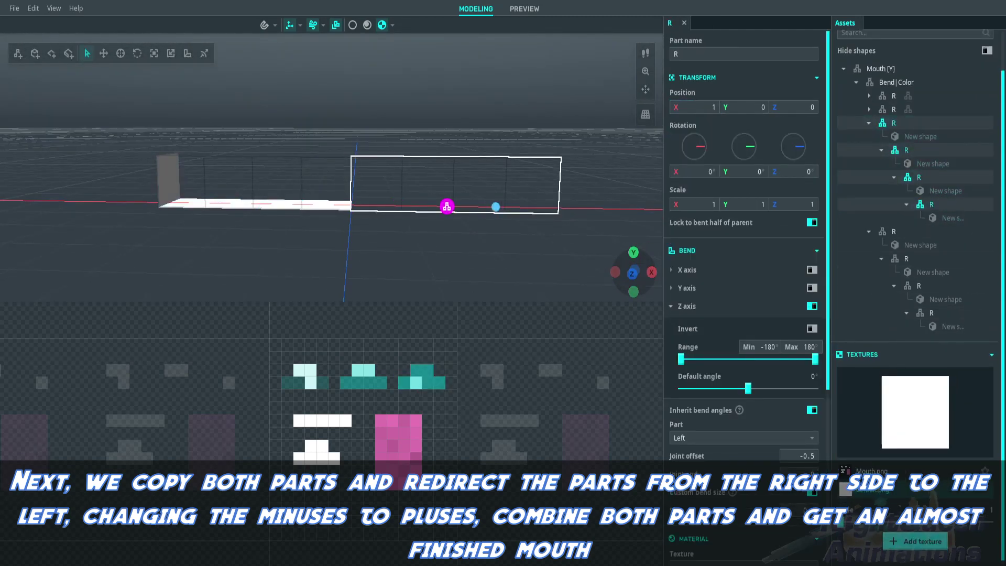
- Set the bend part to Right and the joint offset to 0.5 for the mirrored transparent chain
scroll(744, 262, "down", 5)
left_click(745, 183)
left_click(744, 196)
left_click(799, 200)
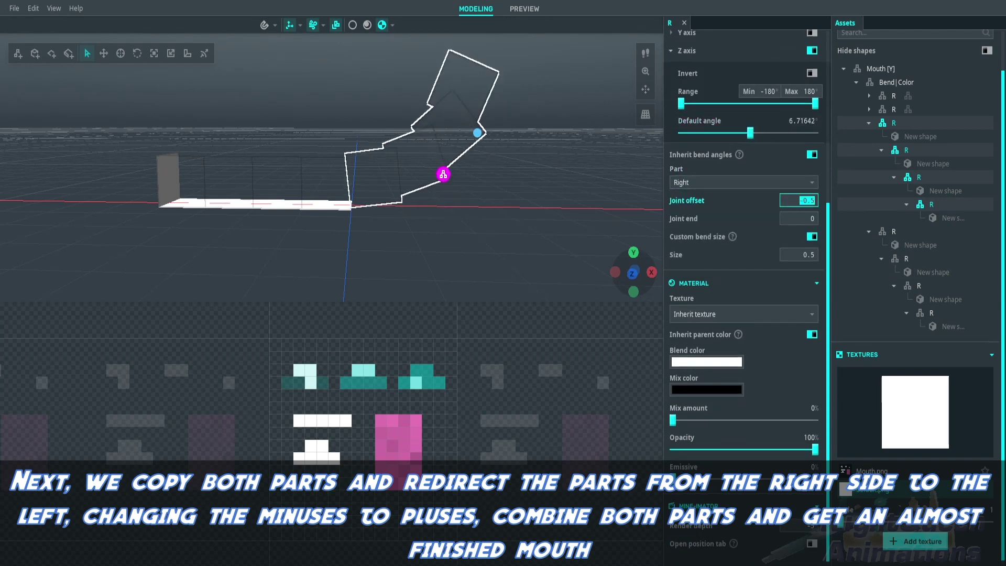
- Mirror the copied outline chain's blocks and nested parts to the positive X side and rename its four parts L
left_click(893, 231)
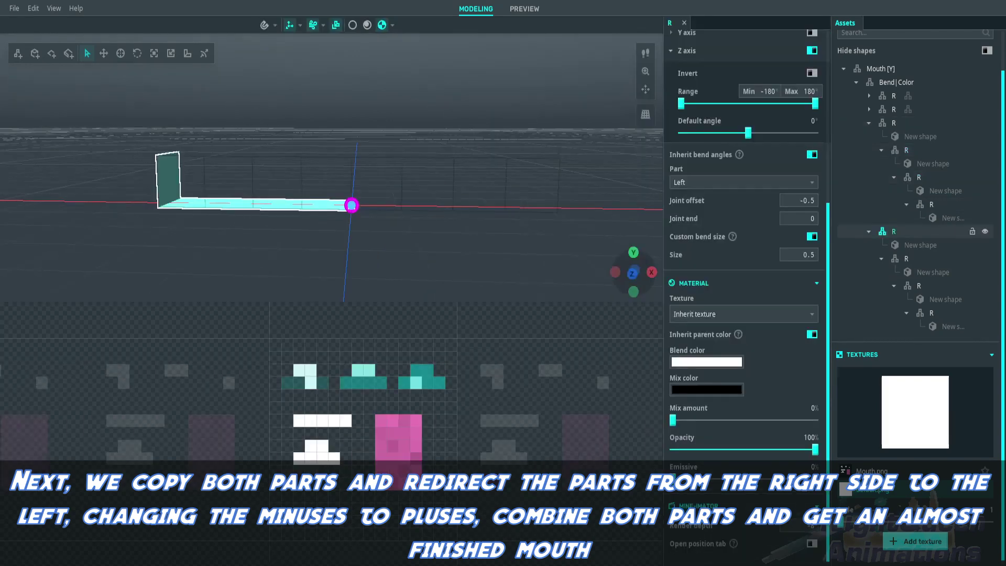
left_click(920, 245)
left_click(953, 326)
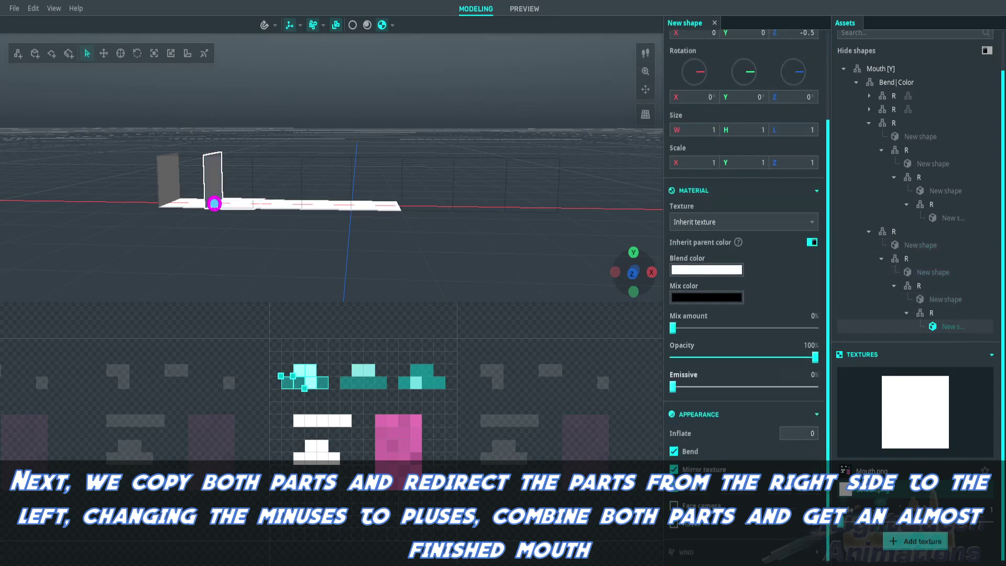
left_click(894, 231)
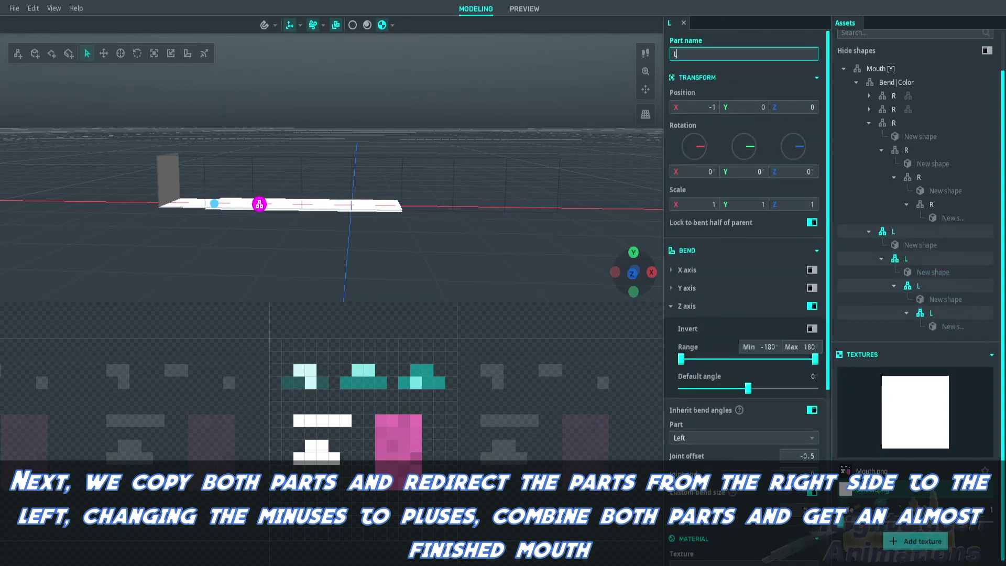
type("0")
key("Return")
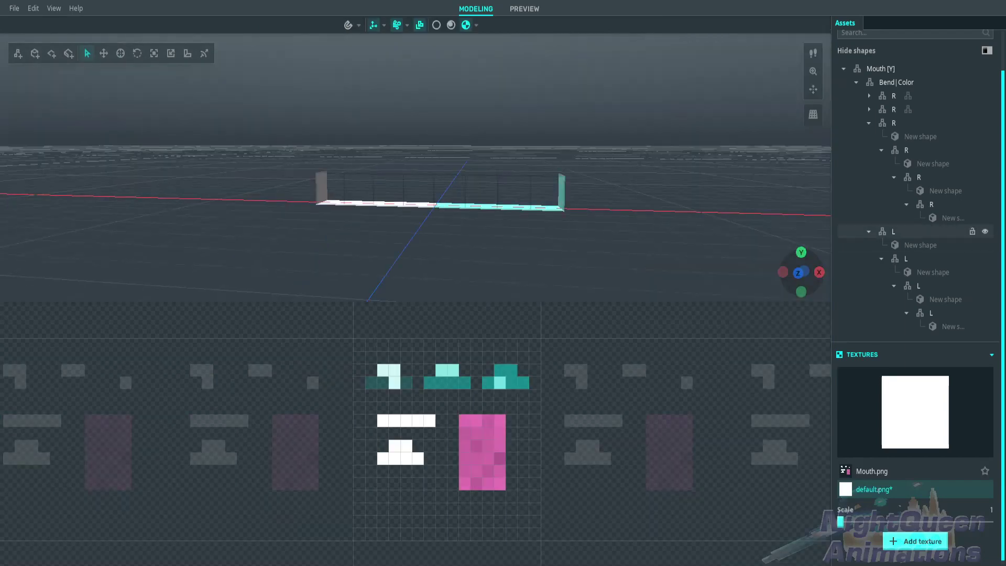
- With Bend|Color bent slightly, set the L chain's bend part to Right and joint offset to 0.5, and turn on Invert for both mirrored chains
left_click(896, 80)
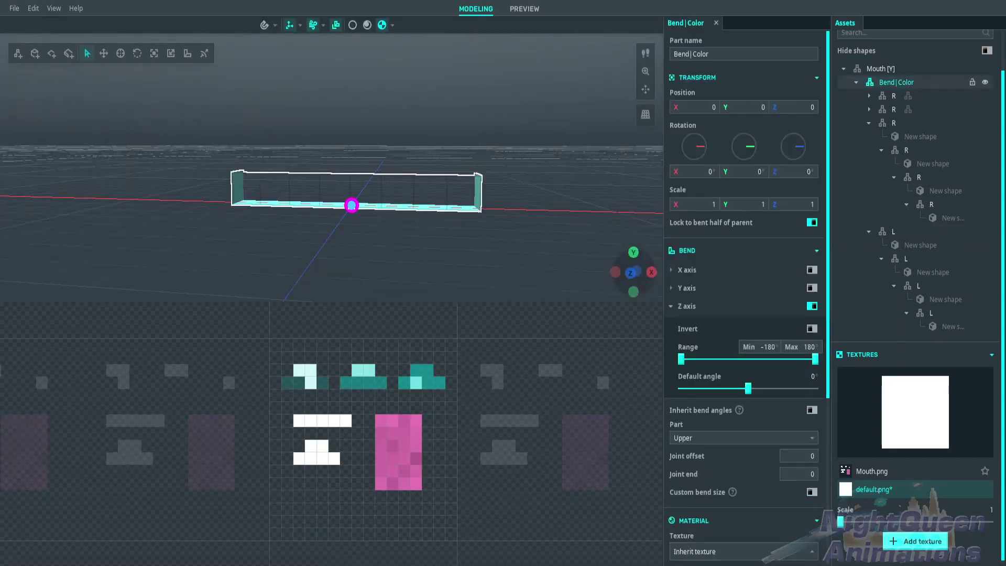
left_click_drag(748, 389, 752, 388)
left_click(893, 230)
scroll(744, 314, "down", 3)
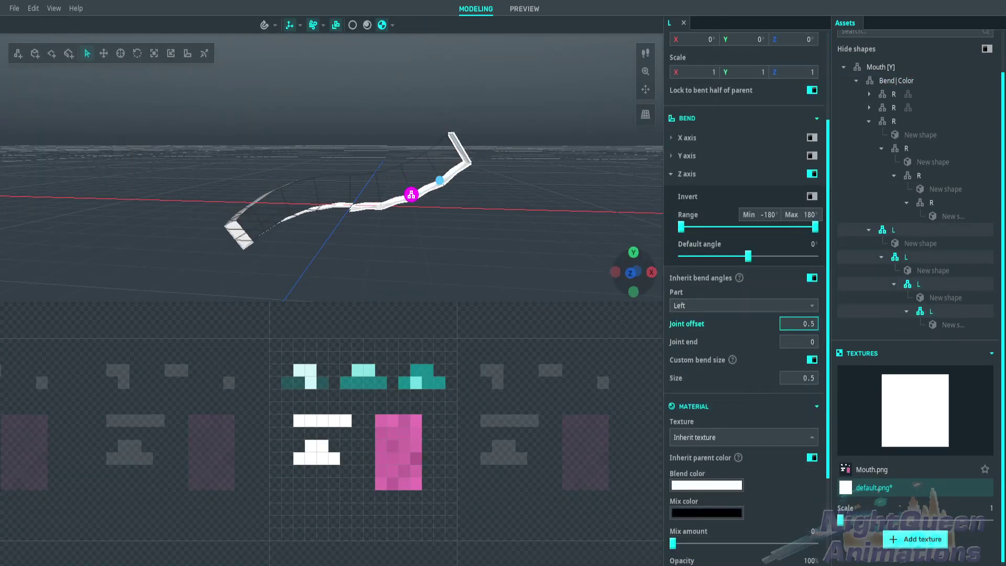
left_click(894, 120)
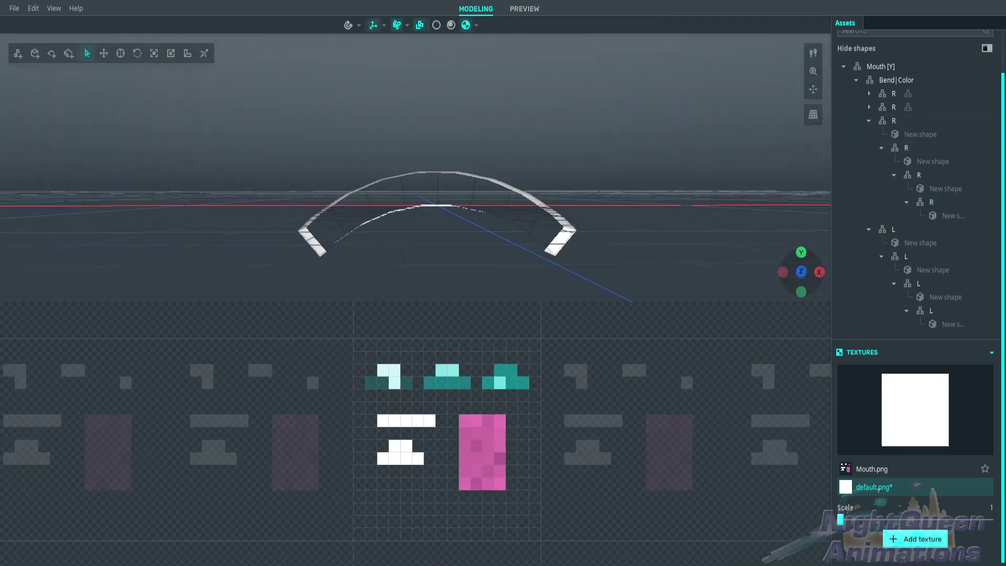
- Test the Z-axis bend of the whole mouth from Bend|Color and reset its default angle
left_click(896, 126)
left_click_drag(748, 254, 739, 254)
right_click(739, 254)
left_click(774, 306)
- Rename the parts of the mirrored transparent chain L, then collapse and lock the Bend|Color part
left_click(894, 166)
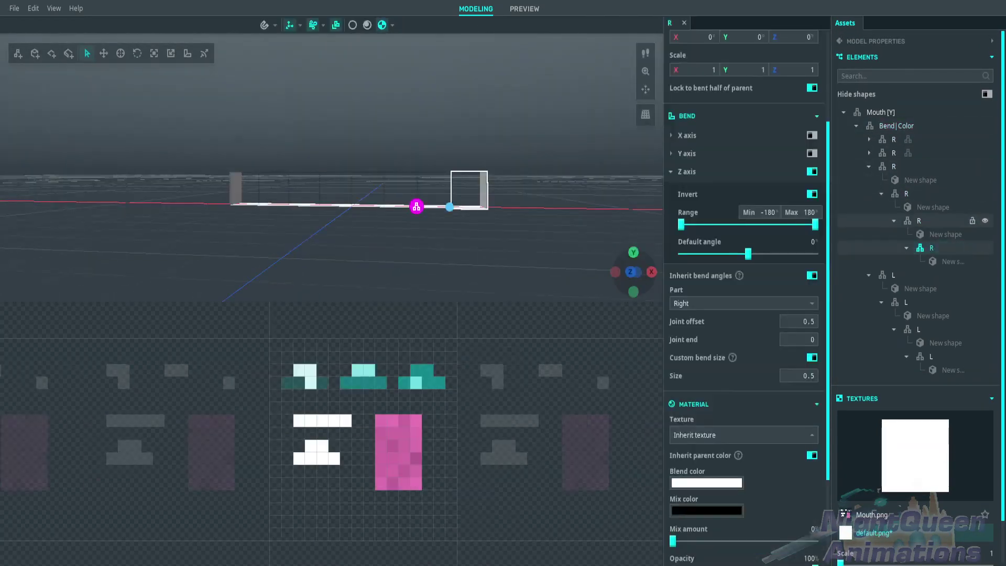
left_click(857, 126)
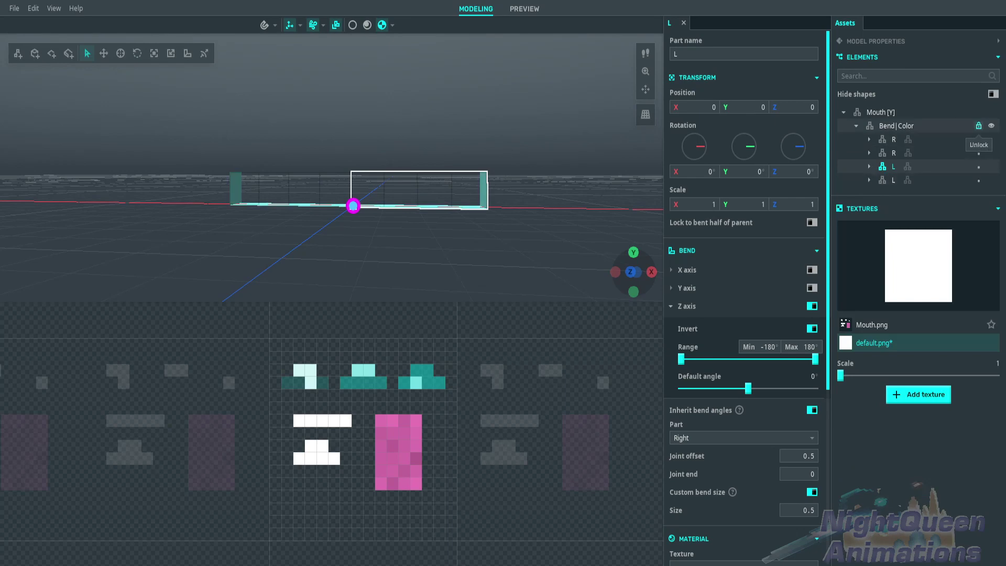
left_click(896, 126)
key("Escape")
- Add a new part named Teeth inside Mouth [Y], placed above Bend|Color
key("ctrl+p")
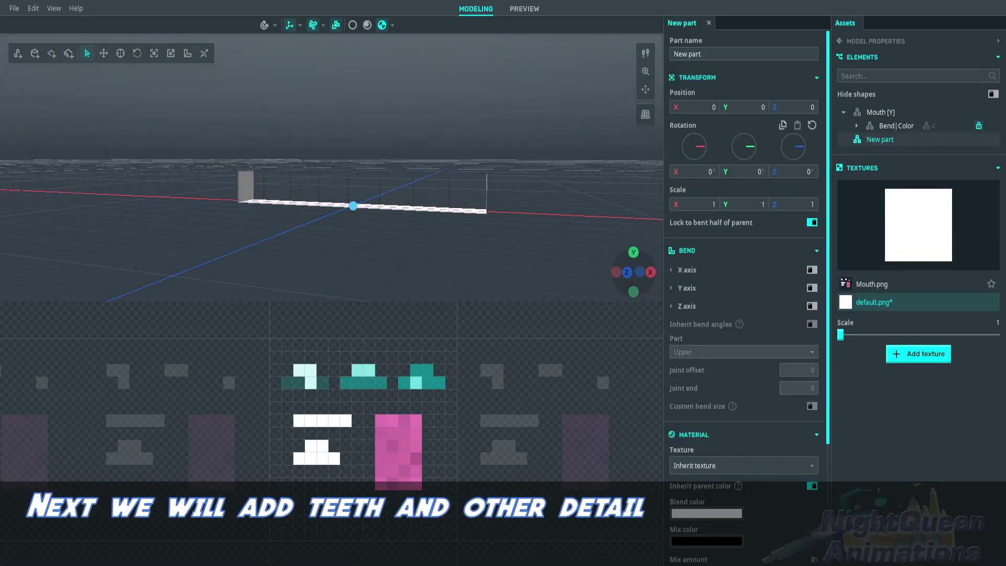
type("Teeth")
left_click_drag(875, 139, 887, 125)
- Test the Z-axis bend of the Mouth [Y] part
left_click(880, 112)
left_click(896, 139)
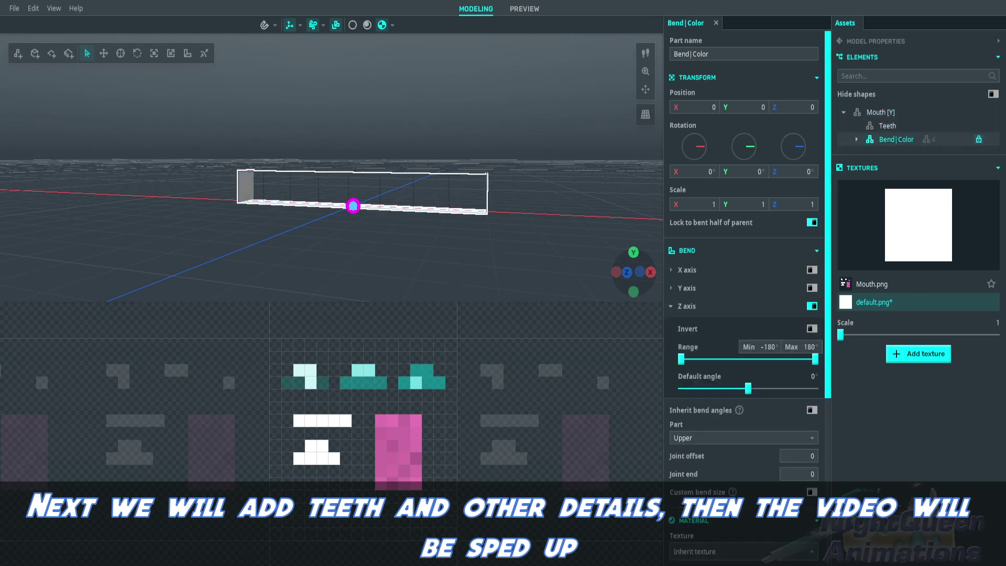
left_click(880, 112)
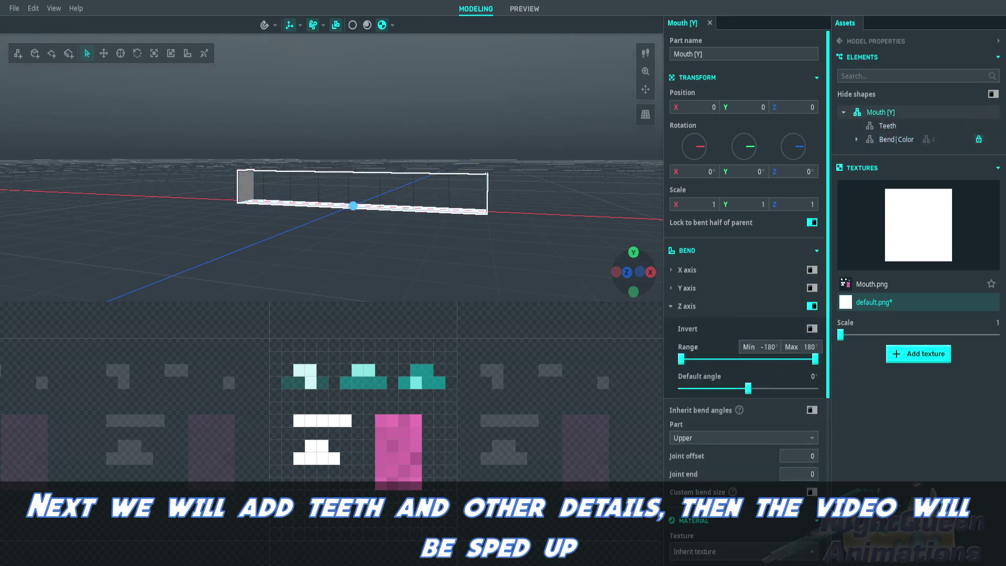
scroll(744, 262, "down", 2)
left_click_drag(748, 322, 742, 321)
- Add a part named 1 inside Teeth and create a 3D plane in it
left_click(887, 126)
right_click(887, 125)
mouse_move(901, 131)
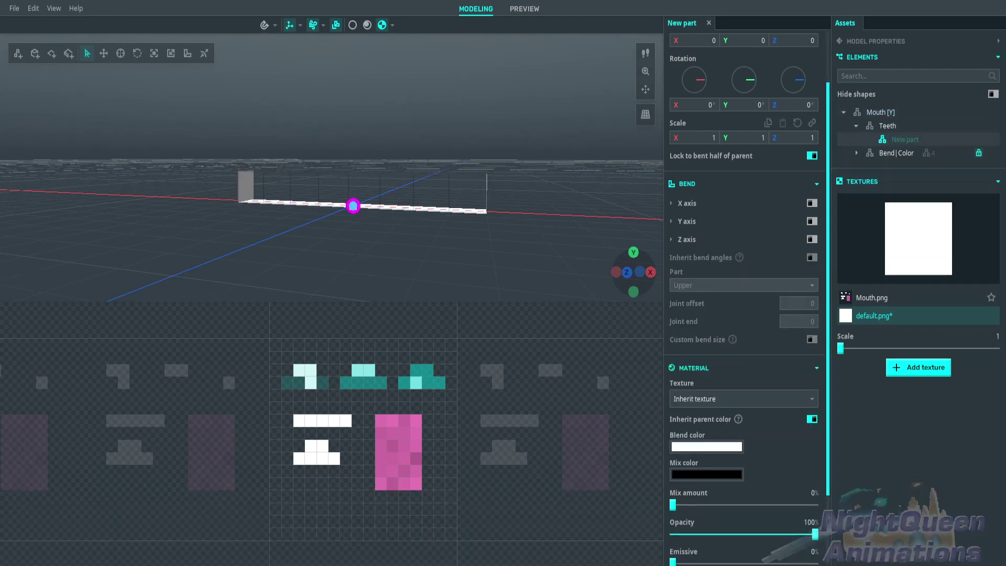
left_click(797, 130)
right_click(894, 140)
mouse_move(912, 150)
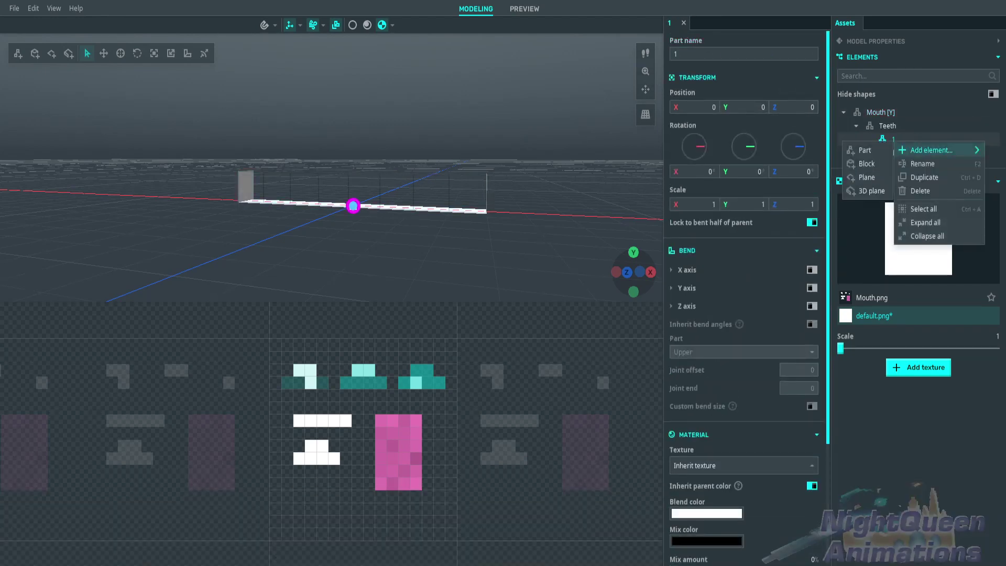
left_click(870, 191)
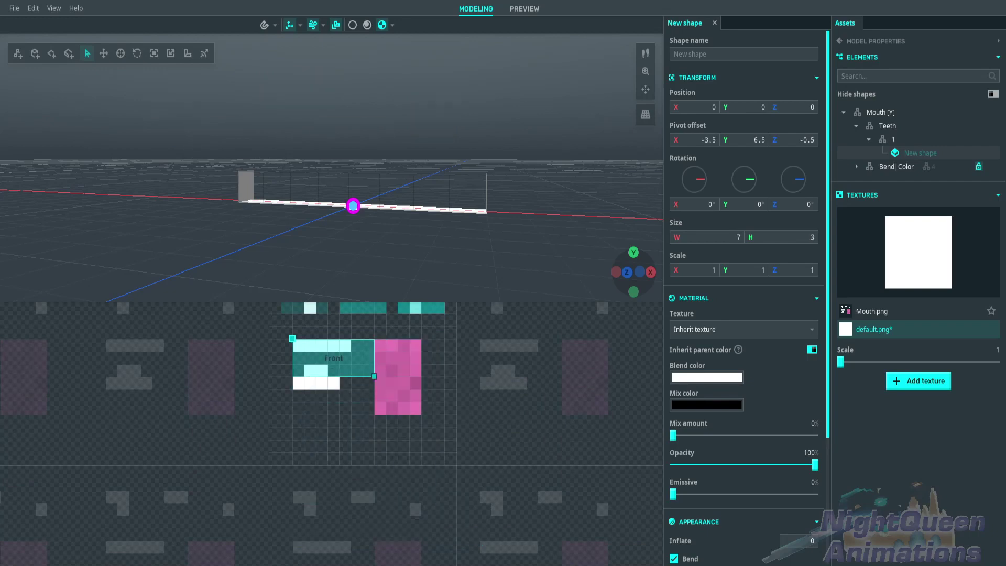
- Map the 3D plane to the 5 by 1 white strip, with pivot offset Y -1 and scale X 2, Z 0.5
type("-1")
left_click(697, 270)
type("1.9")
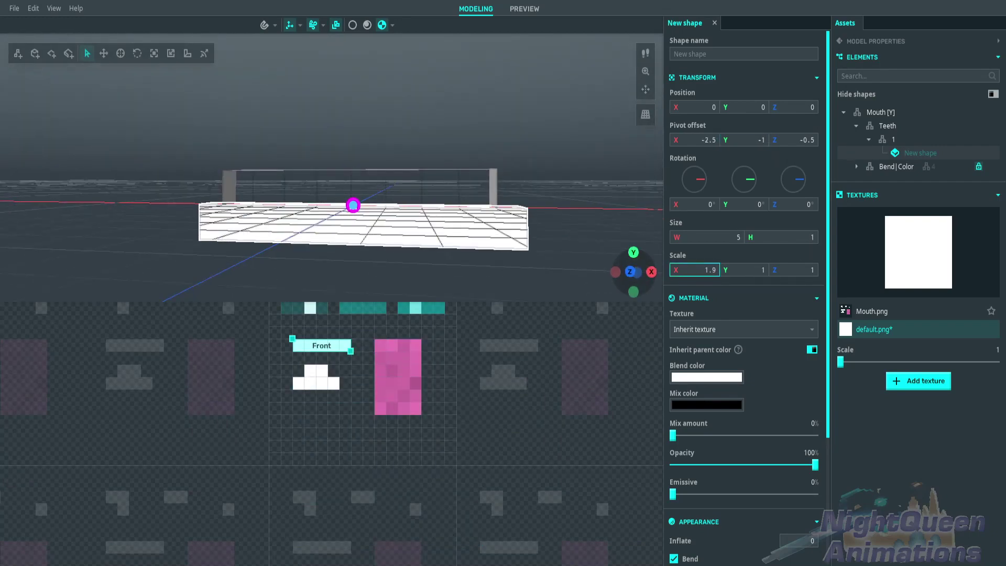
type("2")
key("Tab")
key("Tab")
type("0.5")
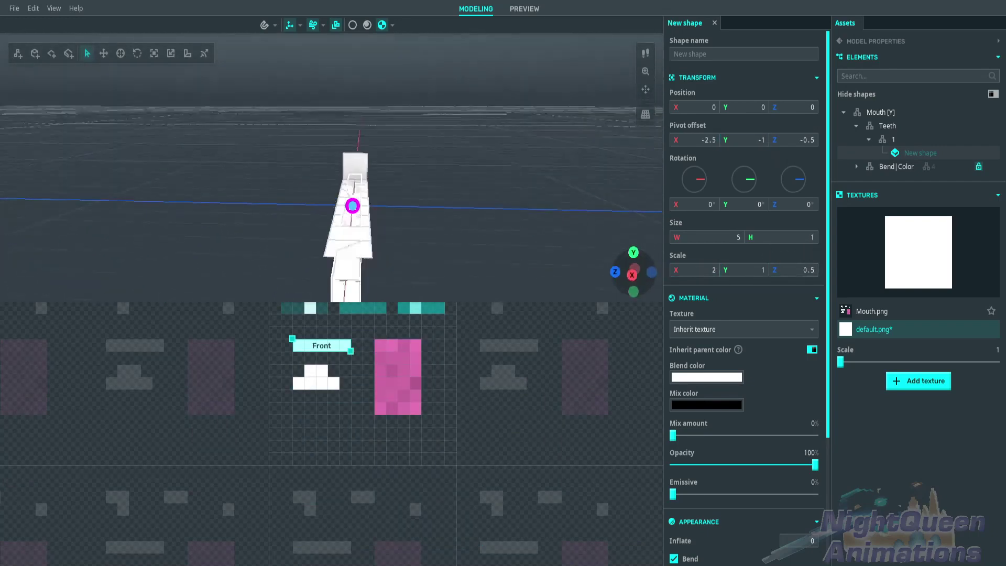
- Set the Teeth part's Z position to -0.7 and raise the teeth to Y position 1
left_click(888, 126)
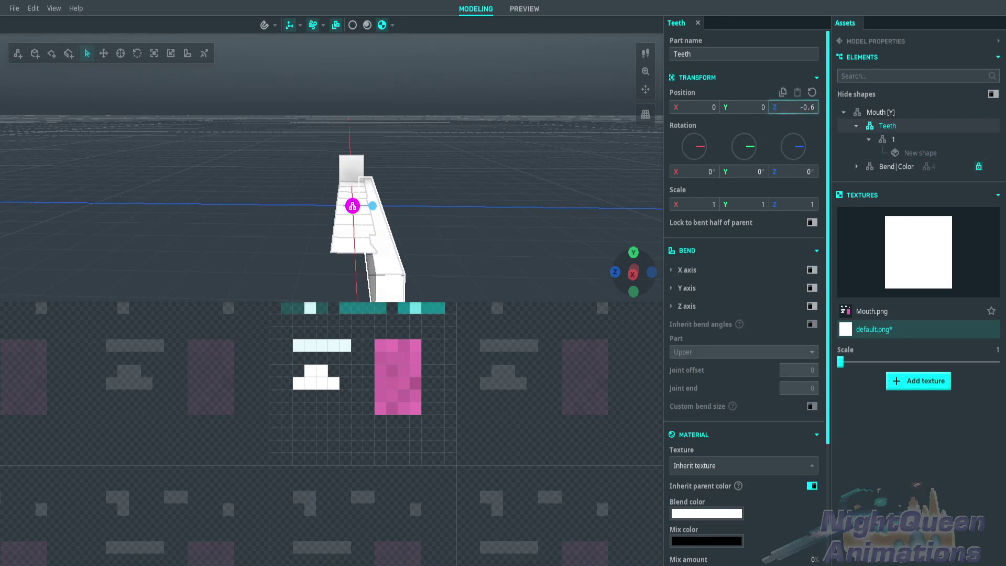
type("7")
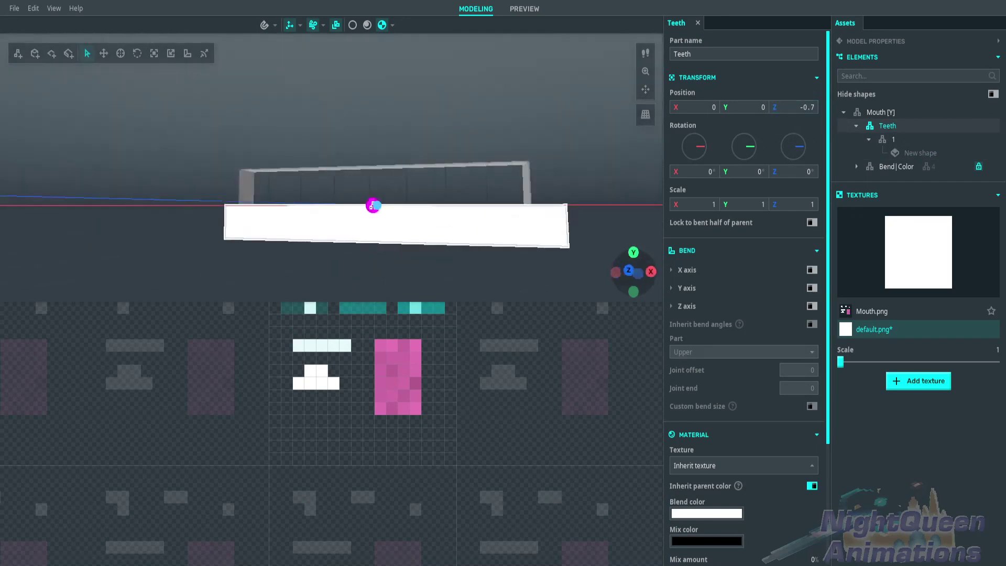
left_click(744, 107)
type("1")
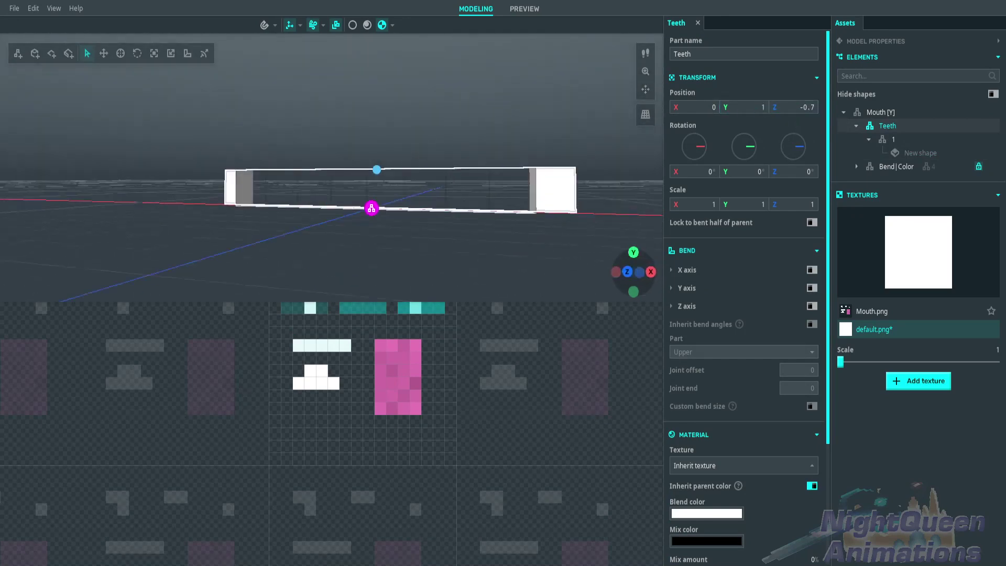
key("Return")
- Set part 1's render depth to -6 and reduce its plane's Y scale to half height
scroll(744, 314, "down", 3)
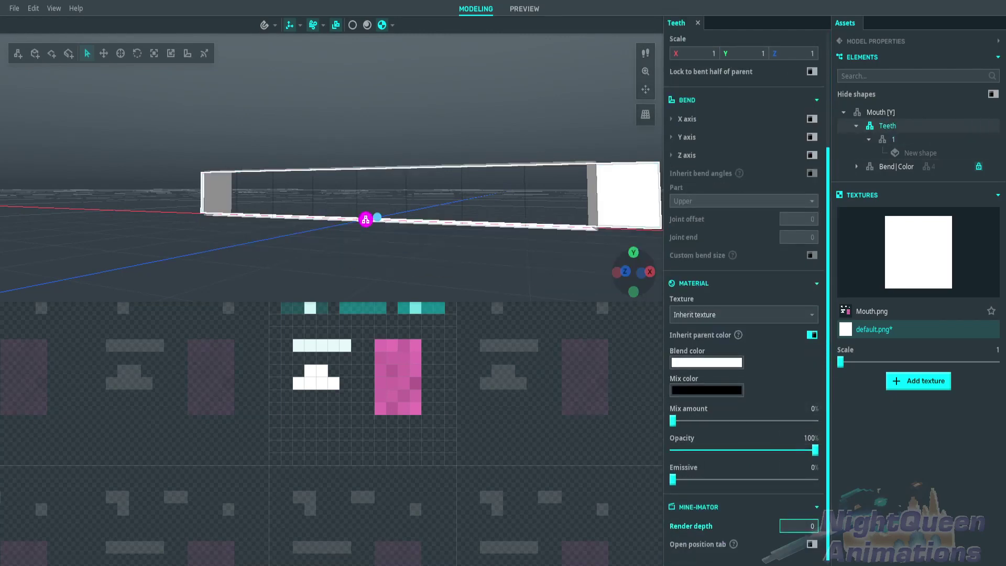
left_click(893, 139)
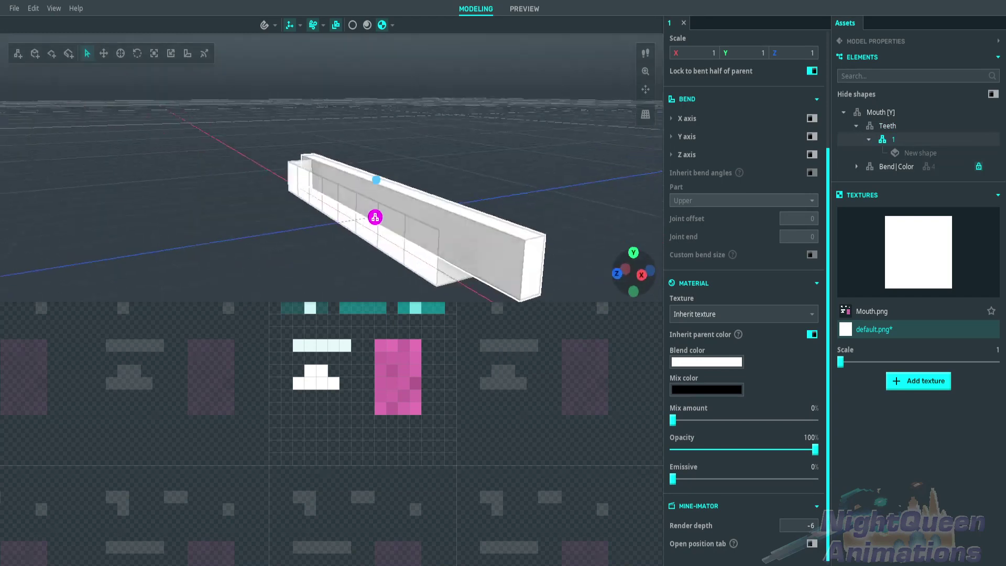
left_click(921, 153)
left_click(745, 269)
type("0")
key("Return")
- Duplicate part 1, set the copy's Y position to 0 so its plane fills the lower half, and rename it 2
right_click(894, 139)
left_click(872, 177)
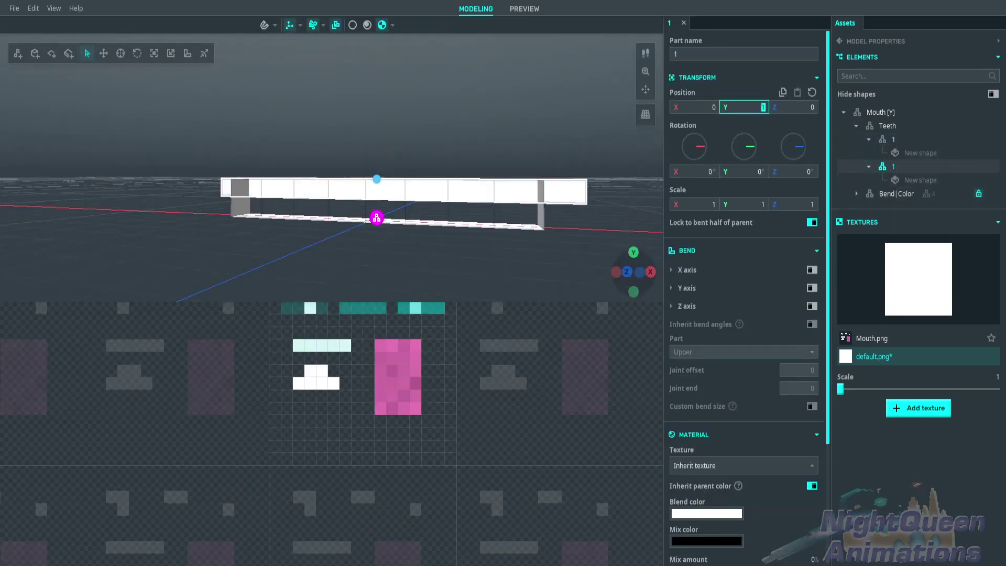
type("0")
key("Return")
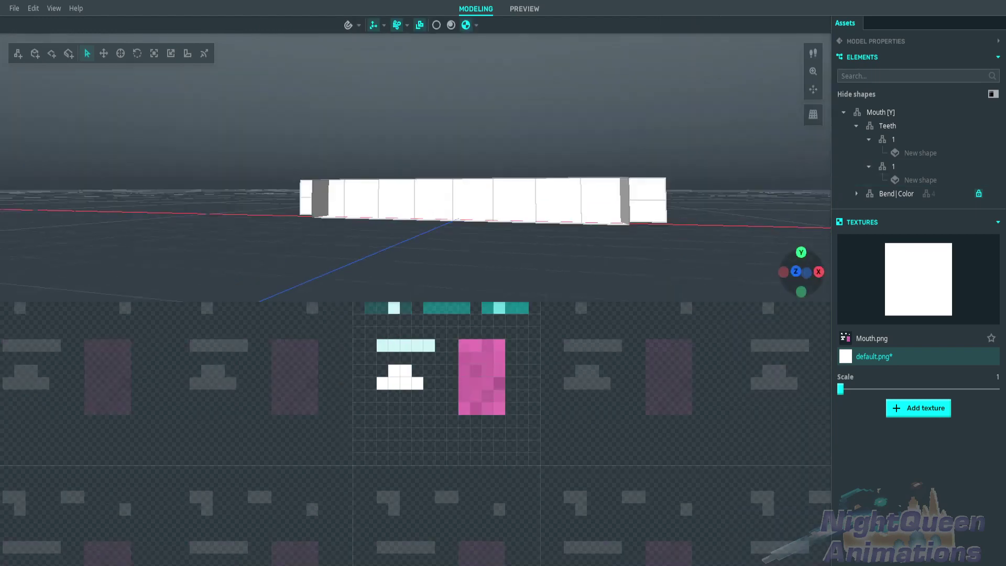
double_click(676, 53)
type("2")
- Try a Y scale of 0.8 on teeth parts 1 and 2 together
left_click(377, 217)
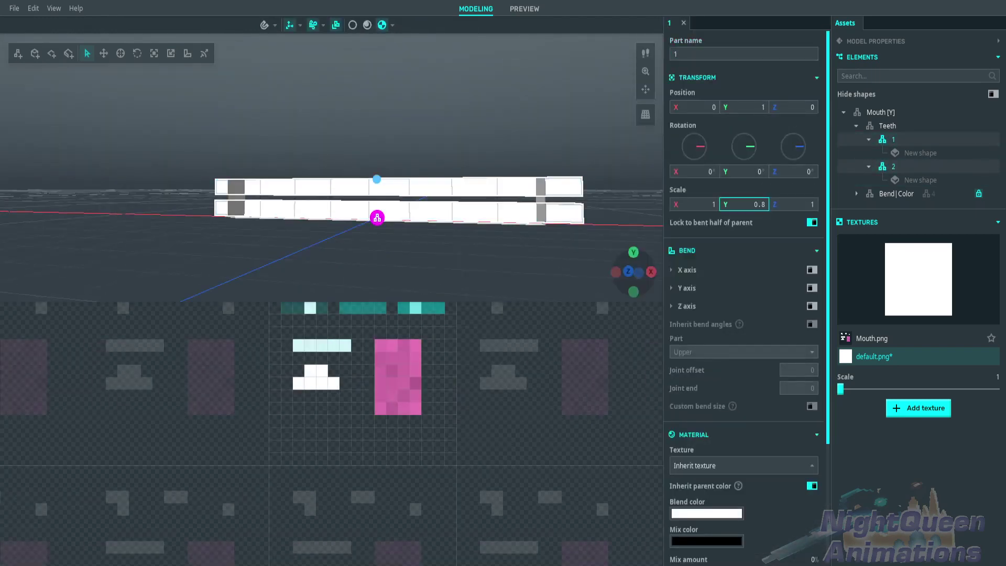
key("Escape")
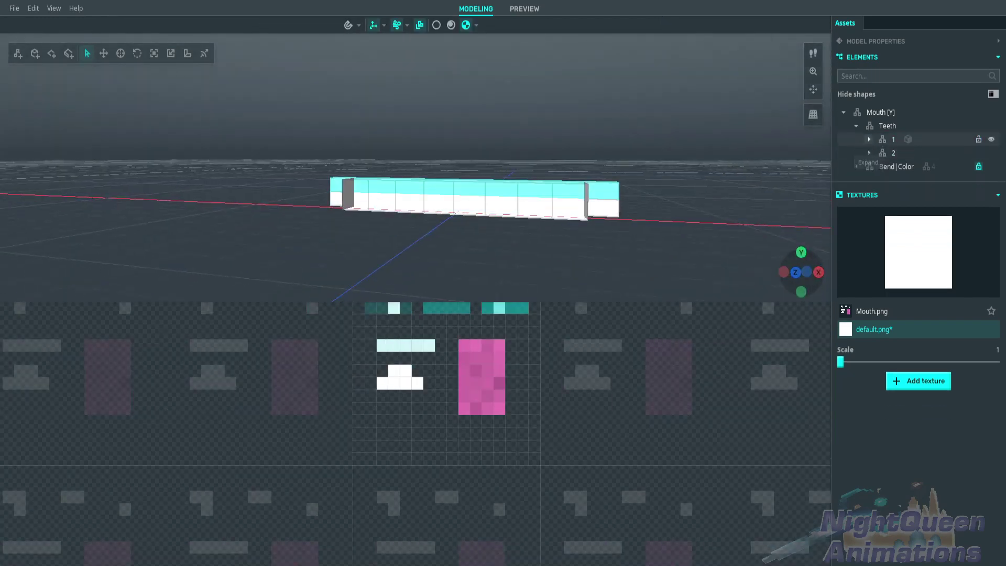
middle_click_drag(419, 210, 471, 199)
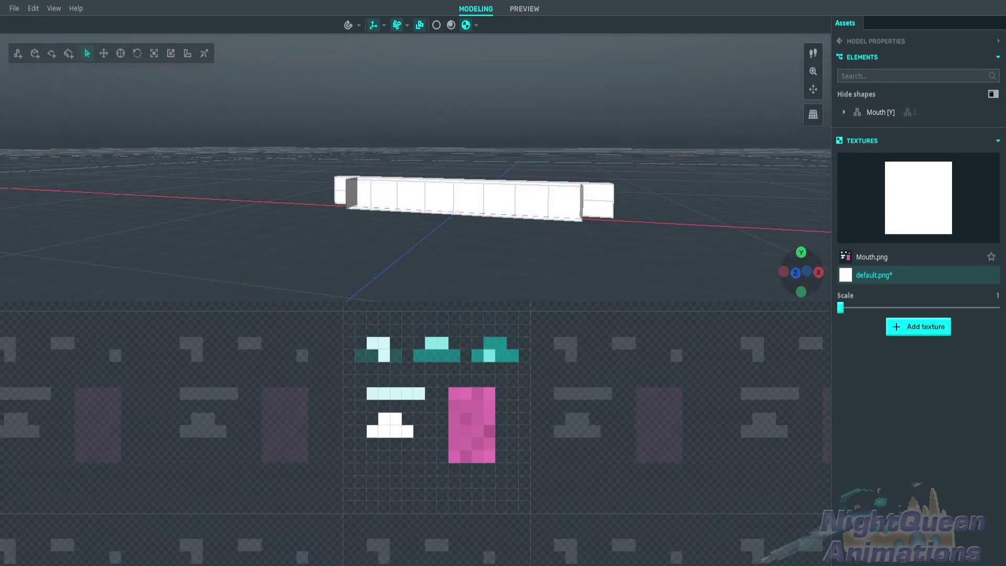
- Create a Red part holding a block of size 1 by 1 by 1, scale it 12, 6, 4, and adjust its Z pivot offset
left_click(18, 53)
right_click(872, 126)
left_click(891, 150)
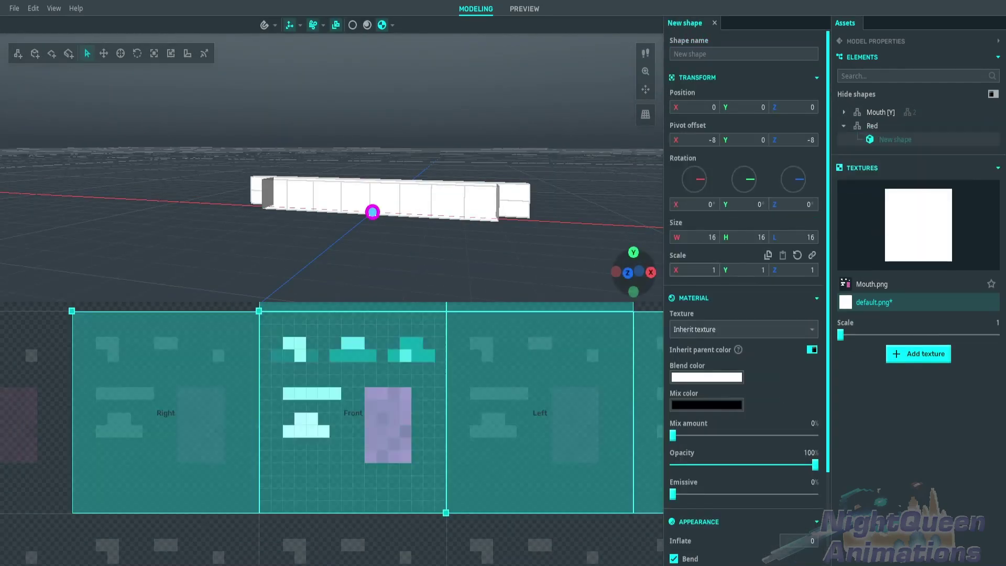
type("0")
key("Return")
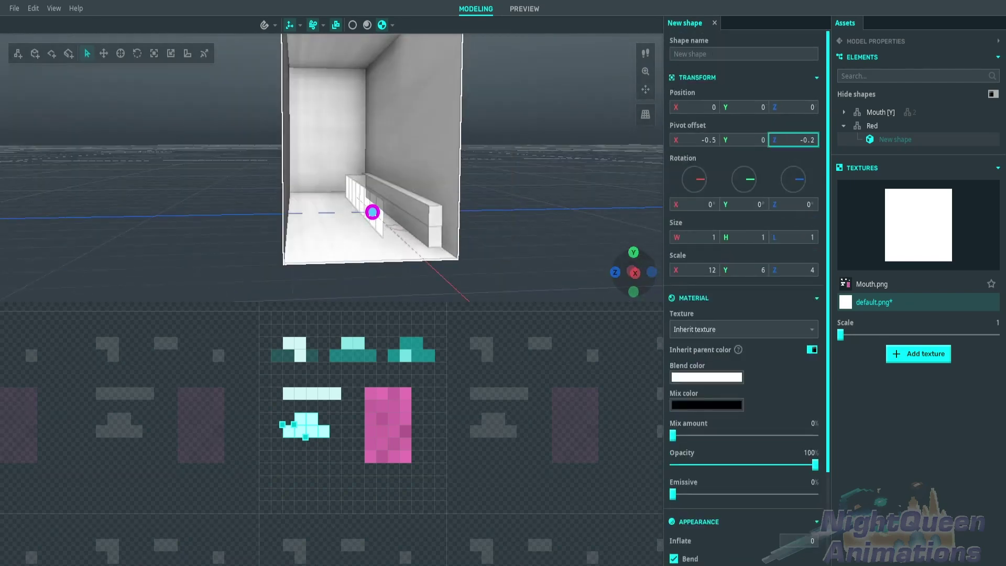
key("BackSpace")
key("BackSpace")
key("BackSpace")
type("1")
middle_click_drag(373, 212, 373, 212)
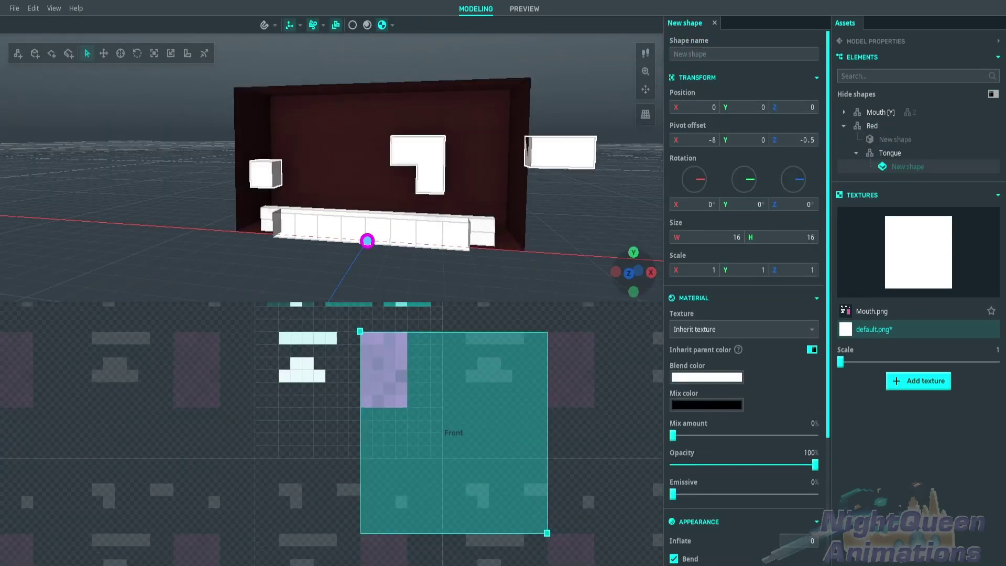
- Set the Tongue part's Z position to 2.5, enable its X-axis bend and set the joint offset to 1
left_click(890, 153)
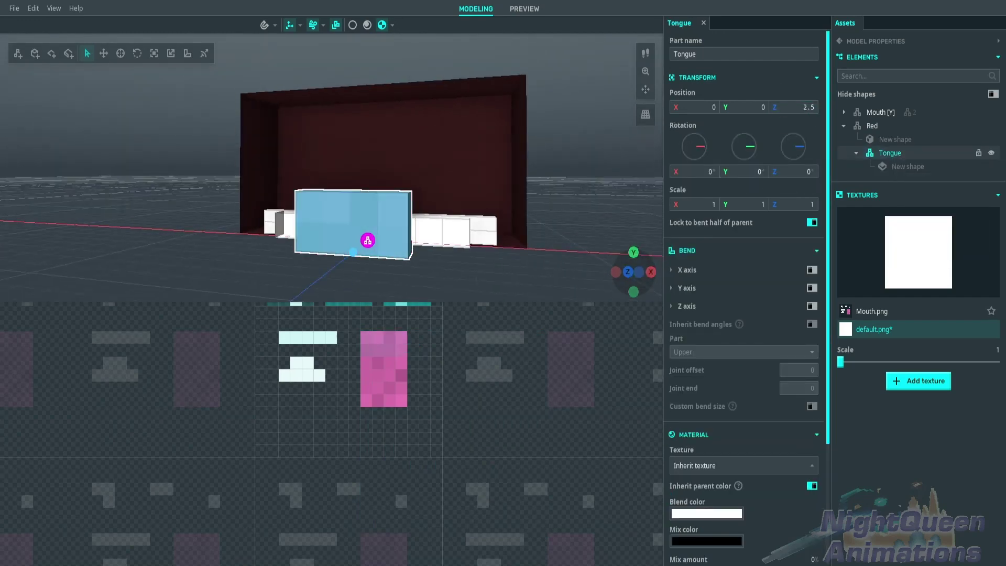
left_click(671, 270)
scroll(744, 315, "down", 1)
left_click_drag(748, 289, 764, 288)
left_click(799, 392)
key("Return")
- Duplicate the Tongue segment twice into a nested chain, giving both child segments Y position 2, Z position 0 and X scale 0.9
key("ctrl+d")
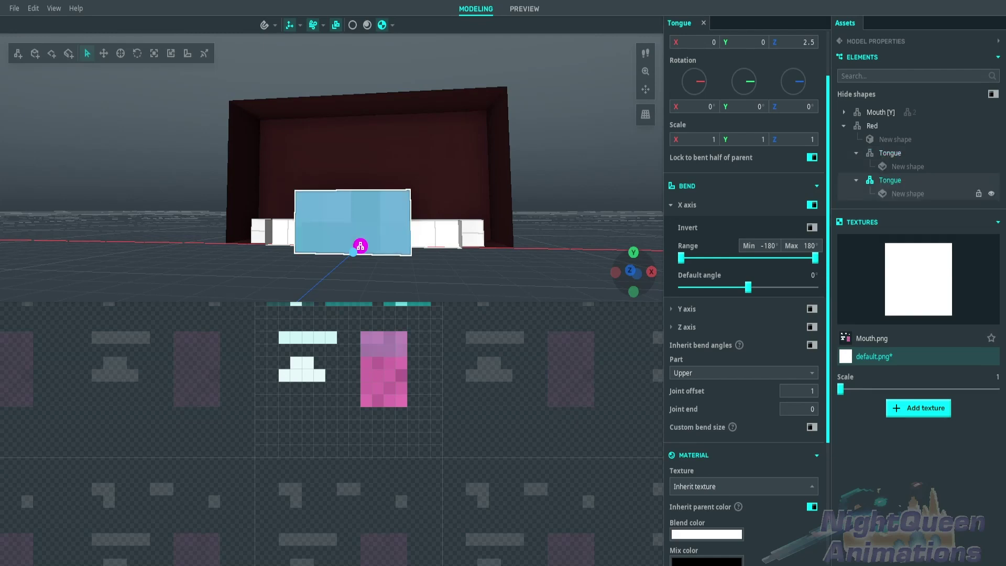
left_click(920, 193)
key("ctrl+d")
left_click(933, 221)
key("Escape")
left_click(890, 153)
left_click(915, 207)
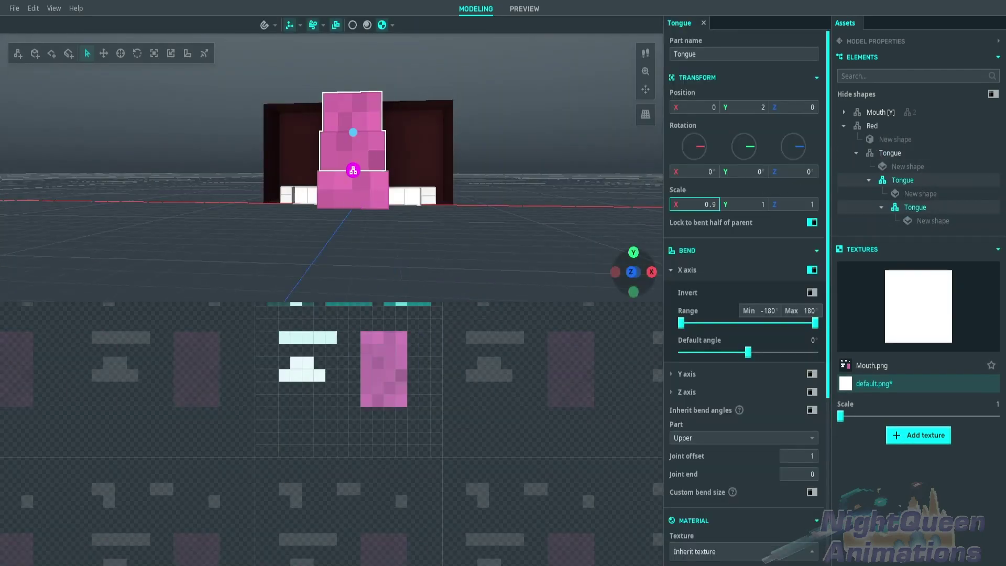
- Scale the base Tongue segment to 0.8 in X and 0.5 in Z
left_click(890, 152)
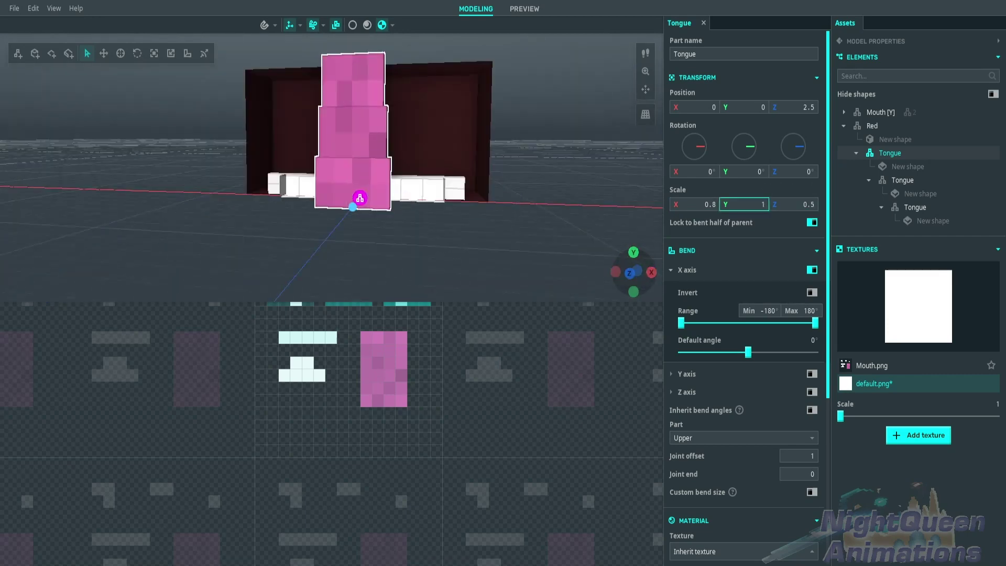
left_click(915, 207)
scroll(745, 294, "down", 5)
left_click(890, 153)
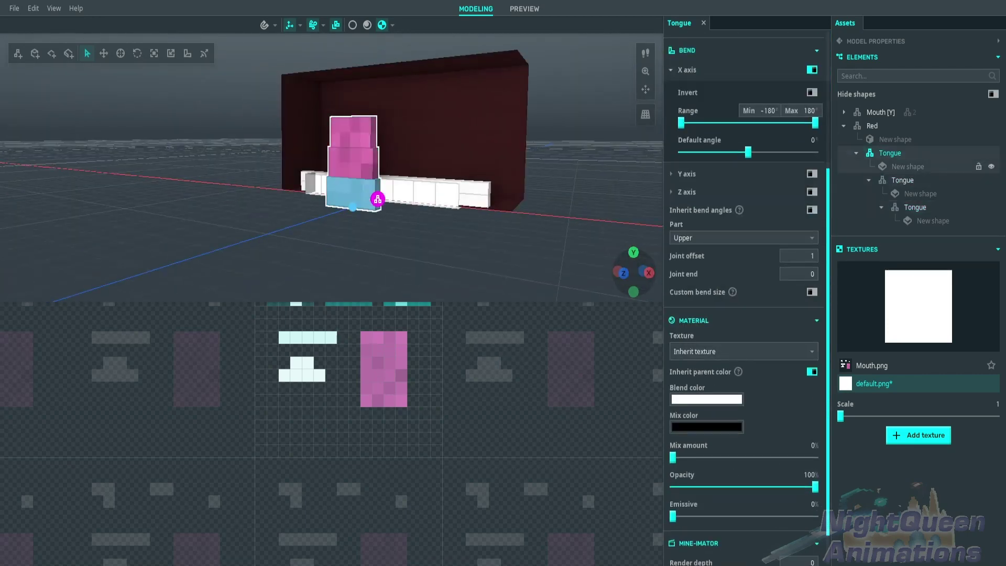
- Reposition the tongue low inside the red mouth cavity with the Move tool
key("w")
left_click_drag(353, 207, 491, 177)
middle_click_drag(491, 177, 419, 179)
left_click(402, 182)
left_click(412, 183)
left_click(370, 219)
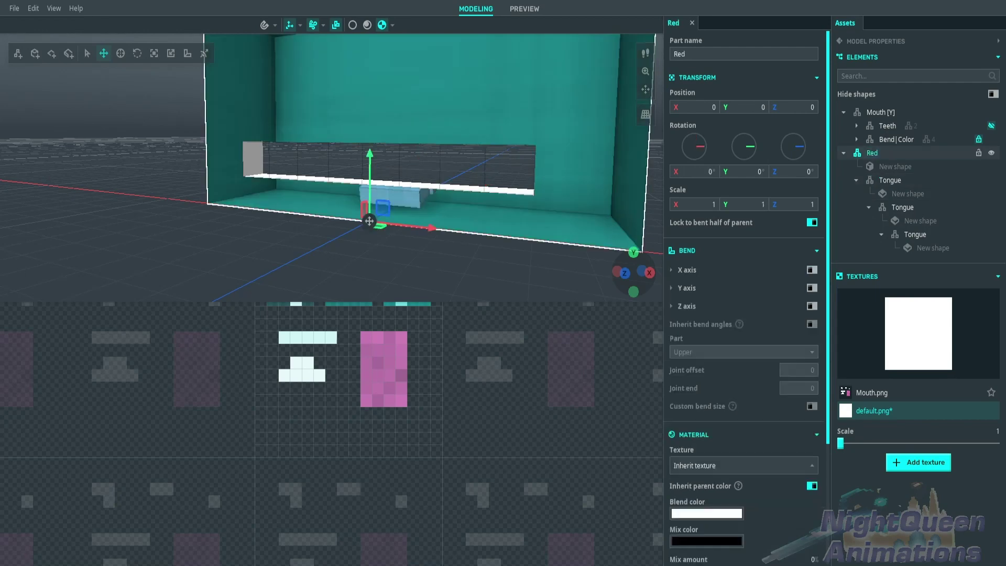
left_click(369, 221)
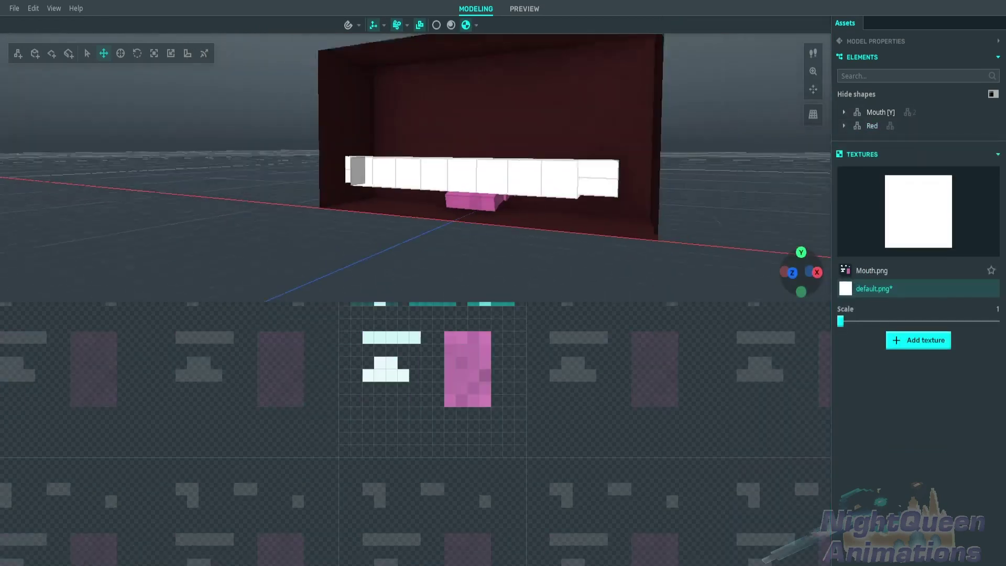
- Test the Mouth [Y] part's Z-axis bend with the Bend tool
scroll(370, 221, "down", 5)
scroll(361, 215, "up", 6)
left_click(356, 211)
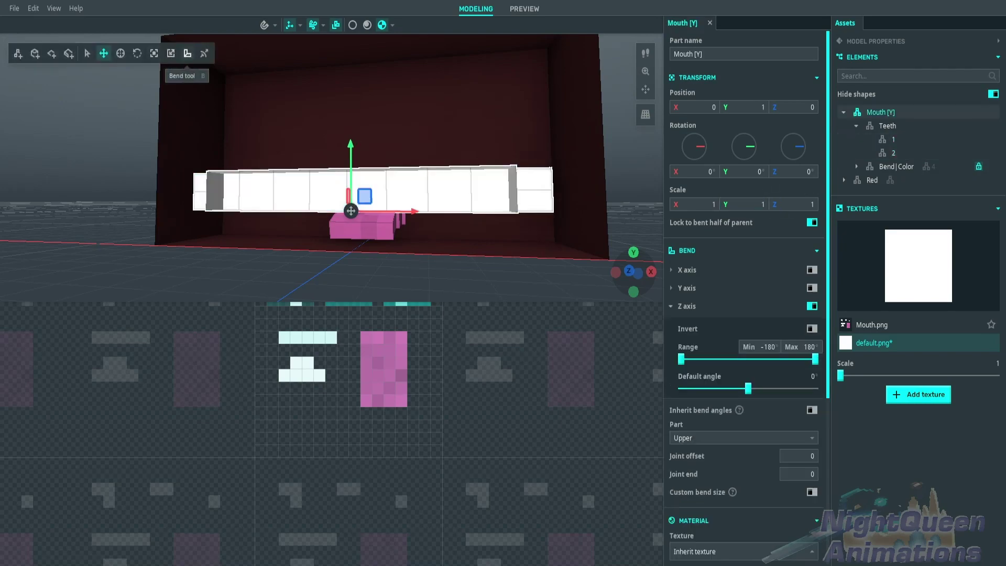
left_click(187, 53)
mouse_move(351, 191)
left_mouse_down()
mouse_move(386, 230)
mouse_move(350, 190)
left_mouse_up()
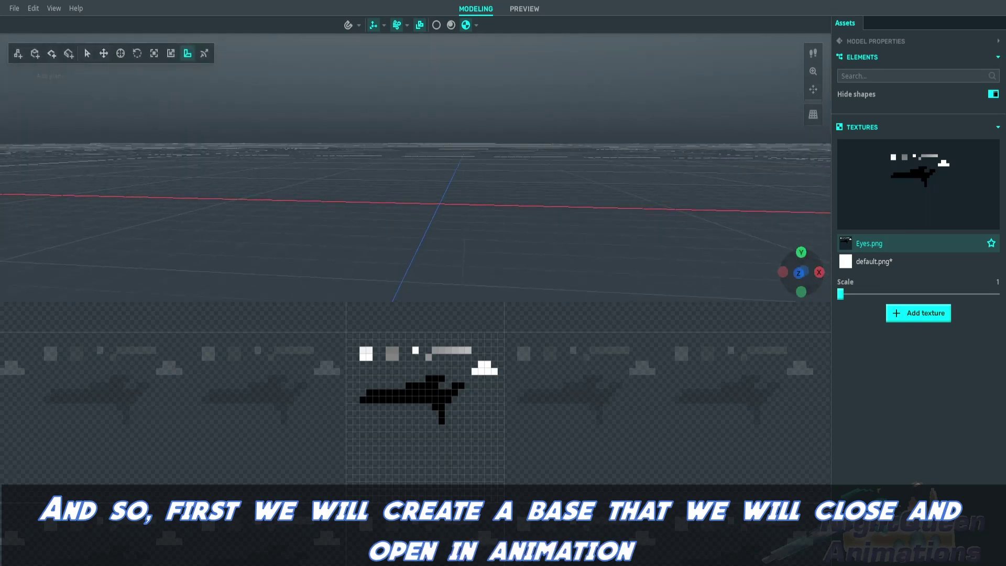
- Create a part named Eyes [Y] in the eyes model and add a child part named R_Eye
left_click(18, 52)
type("Eyes [Y")
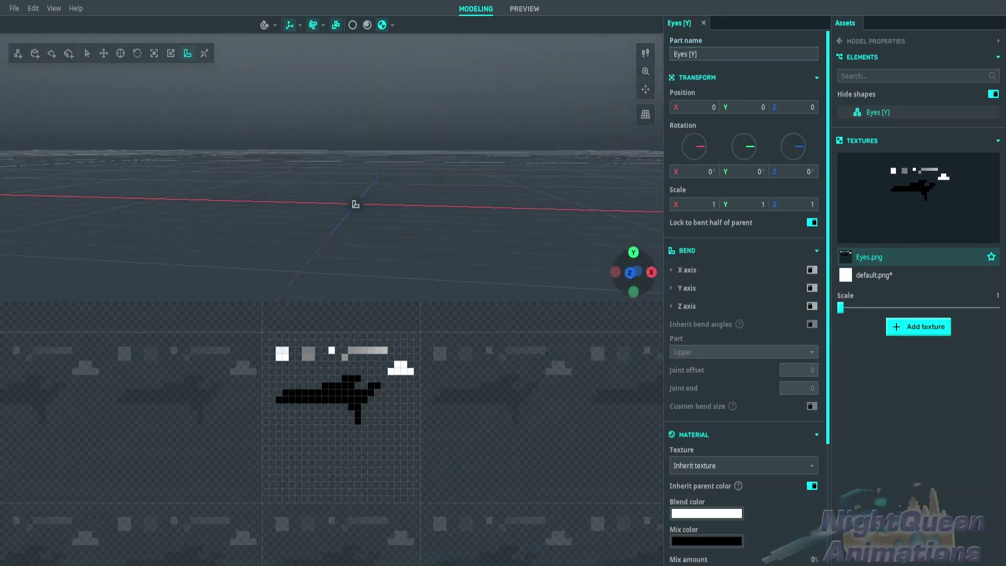
right_click(879, 112)
left_click(852, 122)
type("R_Eye")
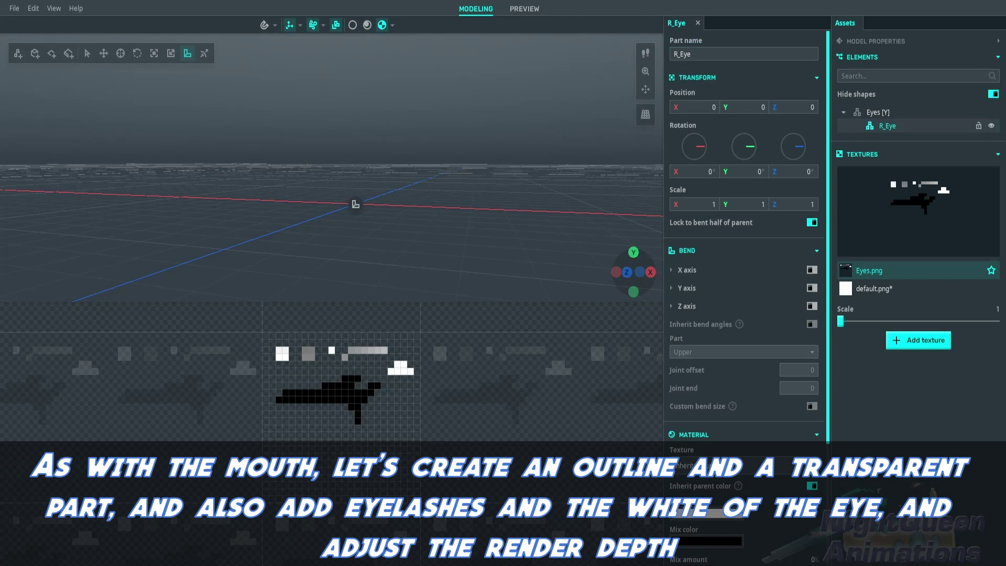
- Add a block to R_Eye with width, height and length of 1
right_click(891, 126)
left_click(865, 149)
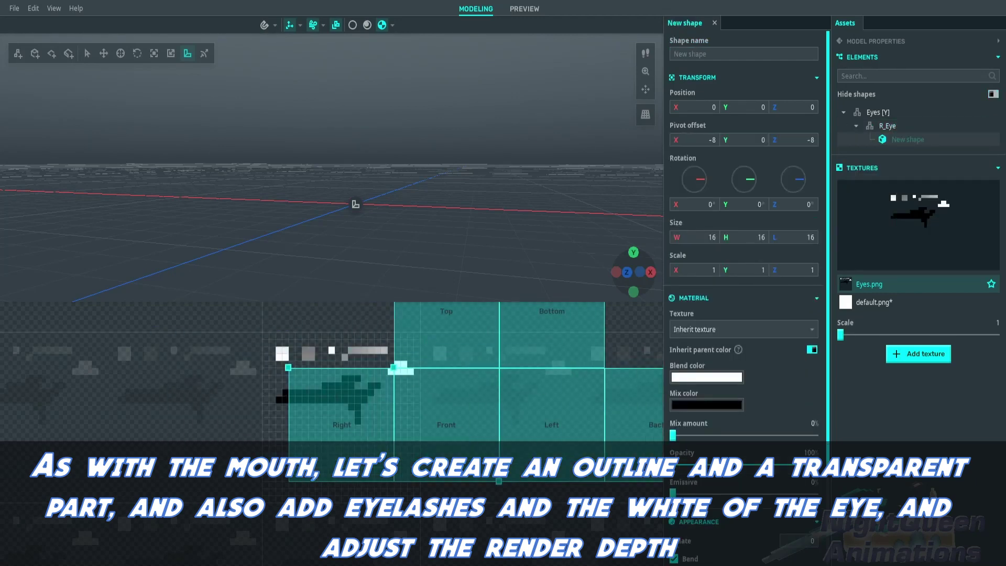
left_click(795, 237)
type("1")
key("Return")
type("1")
key("Tab")
type("1")
key("Return")
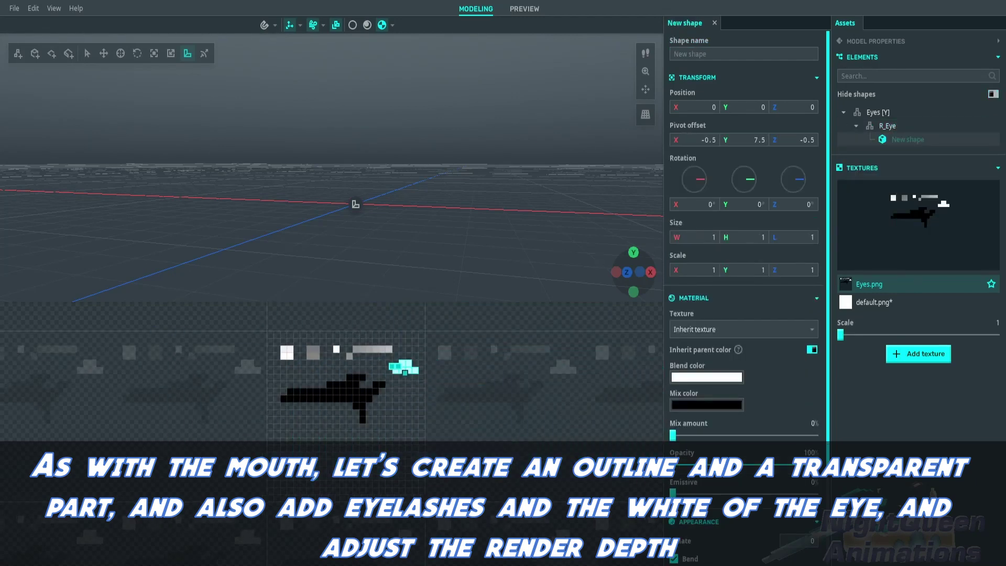
- Scale the R_Eye block to 2, 2, 0.25, with a Y pivot offset of 0 and inverted faces
left_click(794, 269)
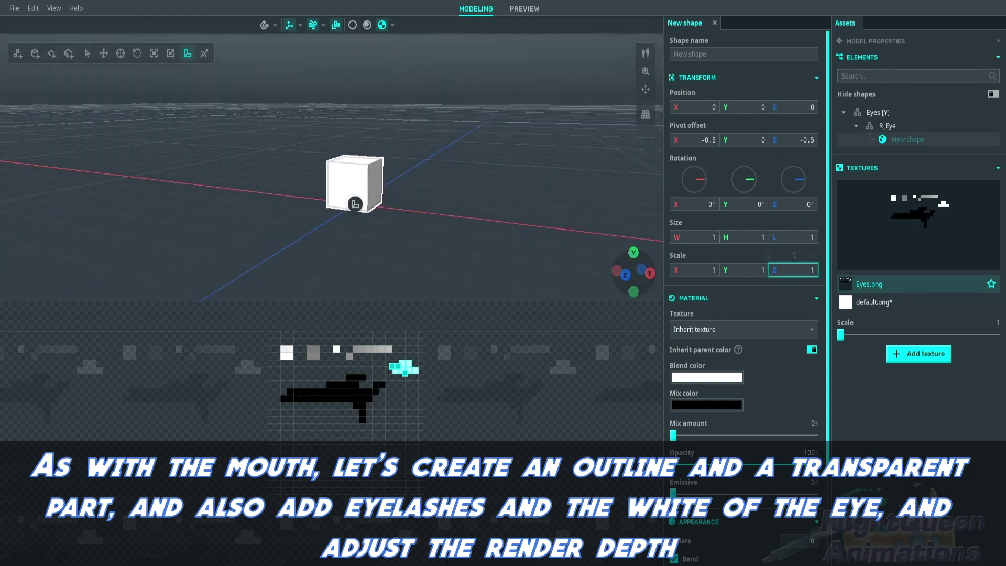
type("0.5")
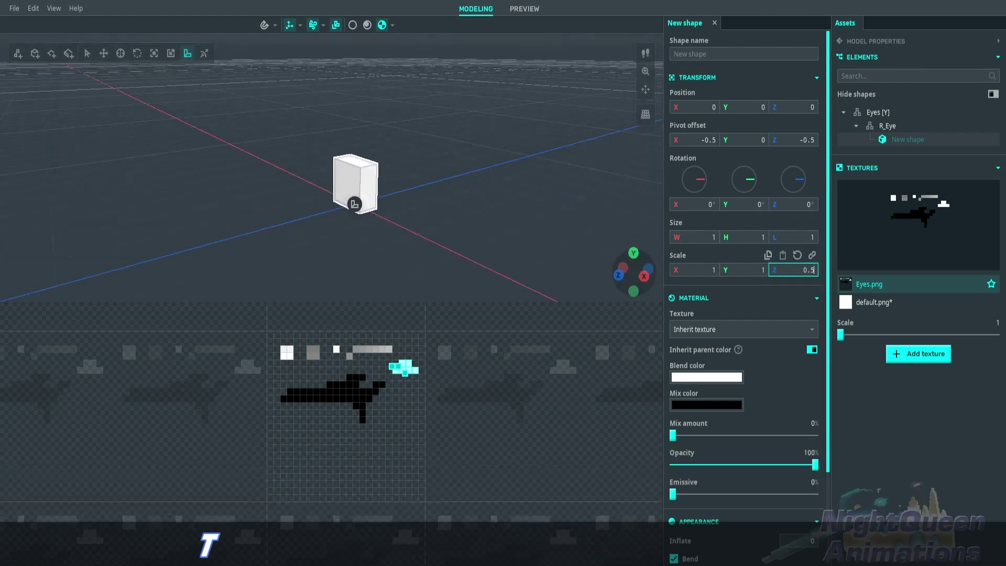
left_click(694, 269)
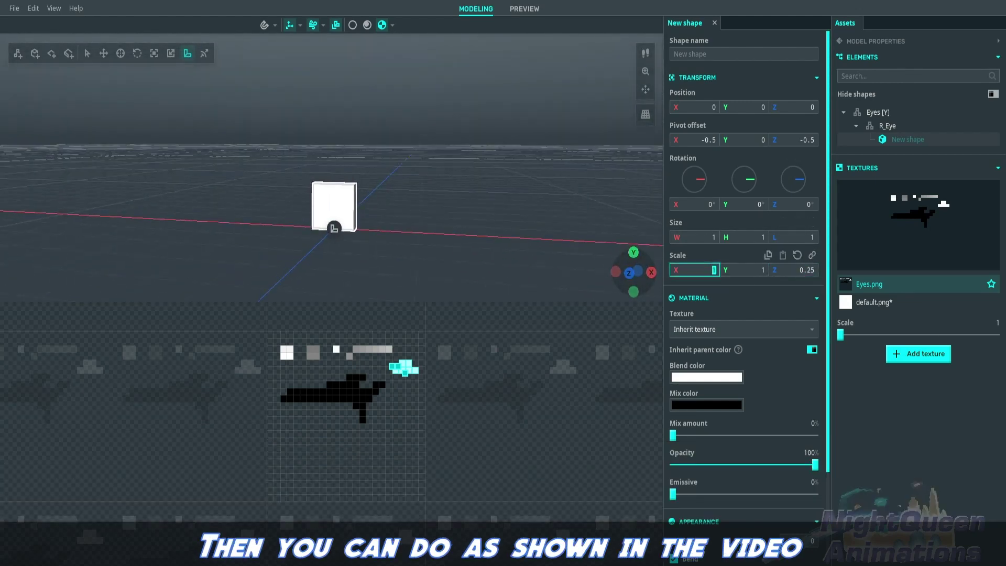
type("2")
scroll(744, 283, "down", 2)
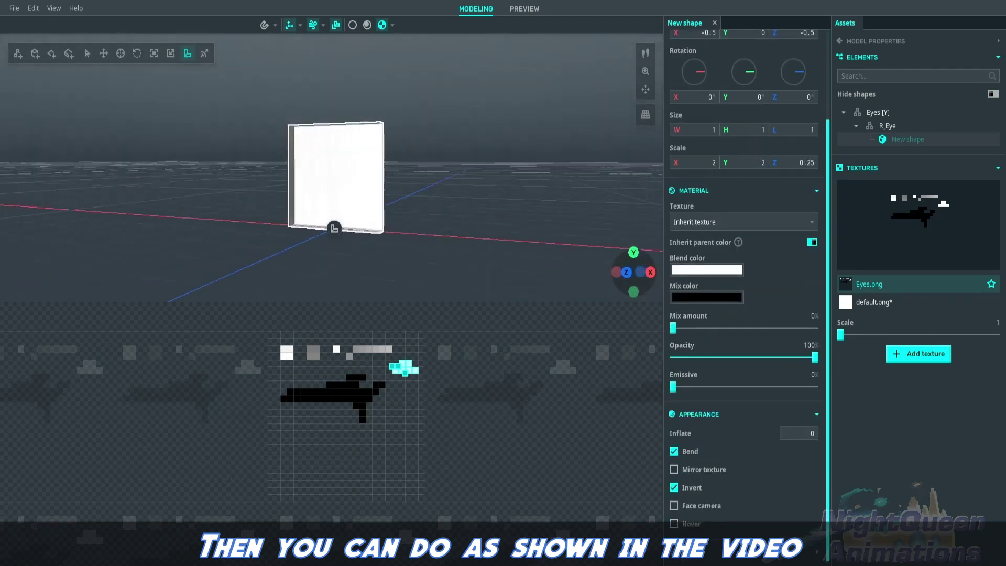
- Add a part named T under R_Eye with a 1 by 1 plane mapped to the single white pixel and scaled 2 by 2
right_click(886, 127)
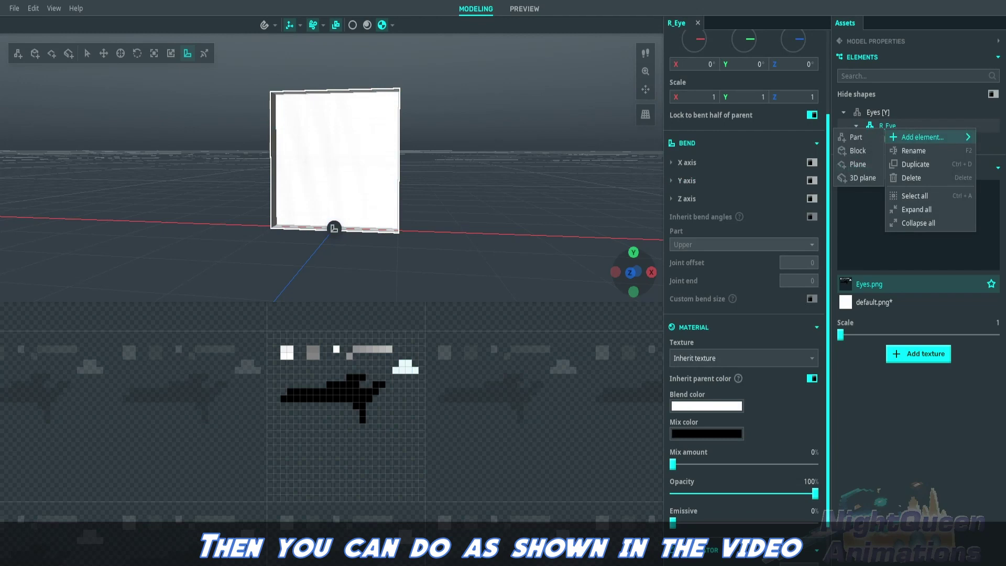
left_click(856, 137)
scroll(744, 293, "up", 3)
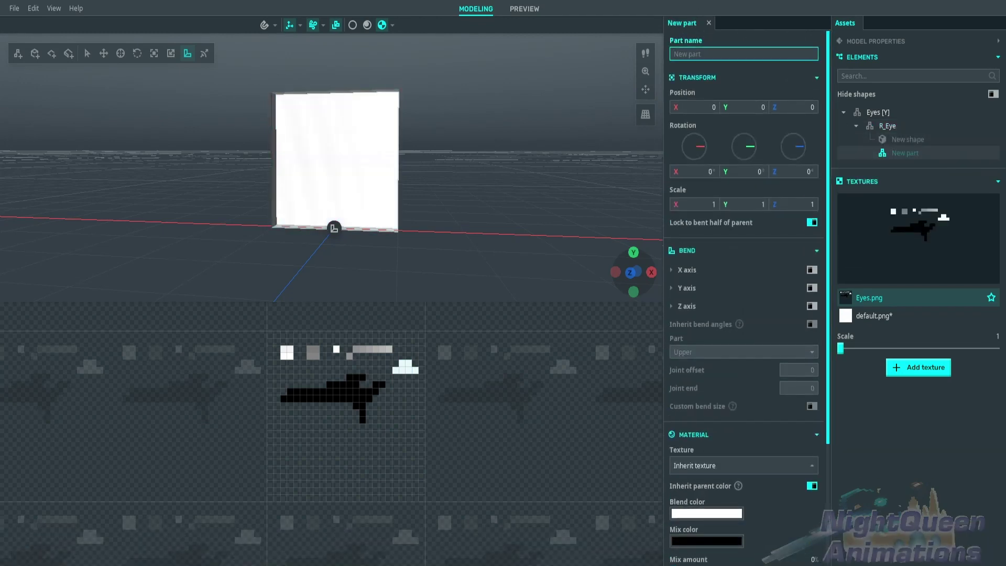
right_click(890, 154)
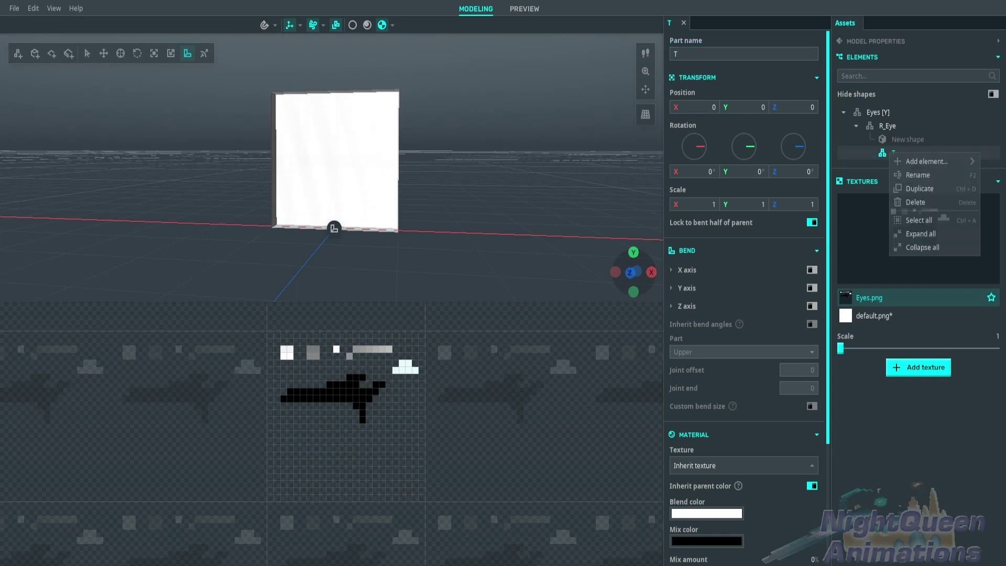
left_click(862, 189)
left_click_drag(321, 387, 384, 403)
left_click_drag(436, 458, 352, 359)
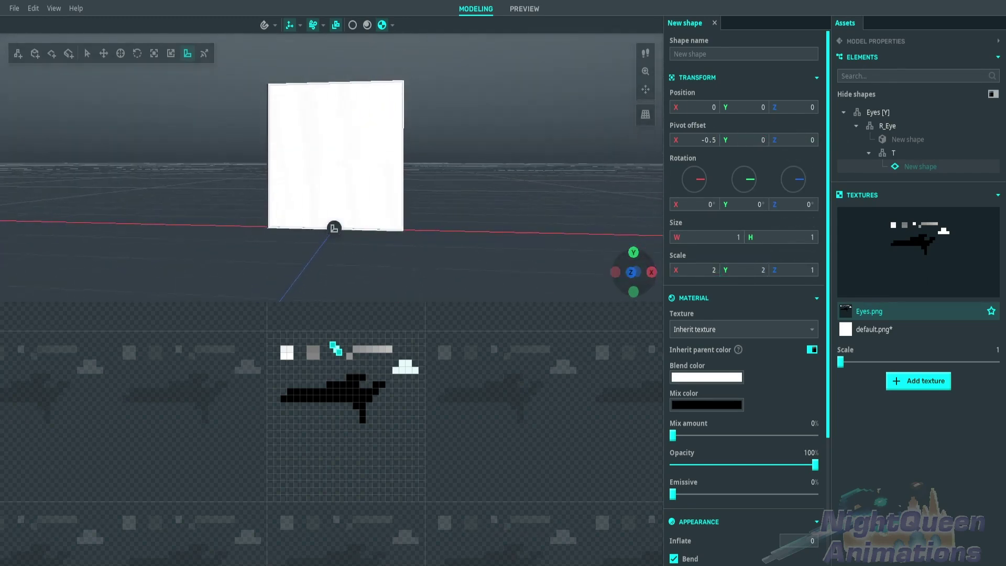
- Reduce part T's opacity and set its plane's Z pivot offset to 0.2
left_click(893, 153)
scroll(744, 296, "down", 3)
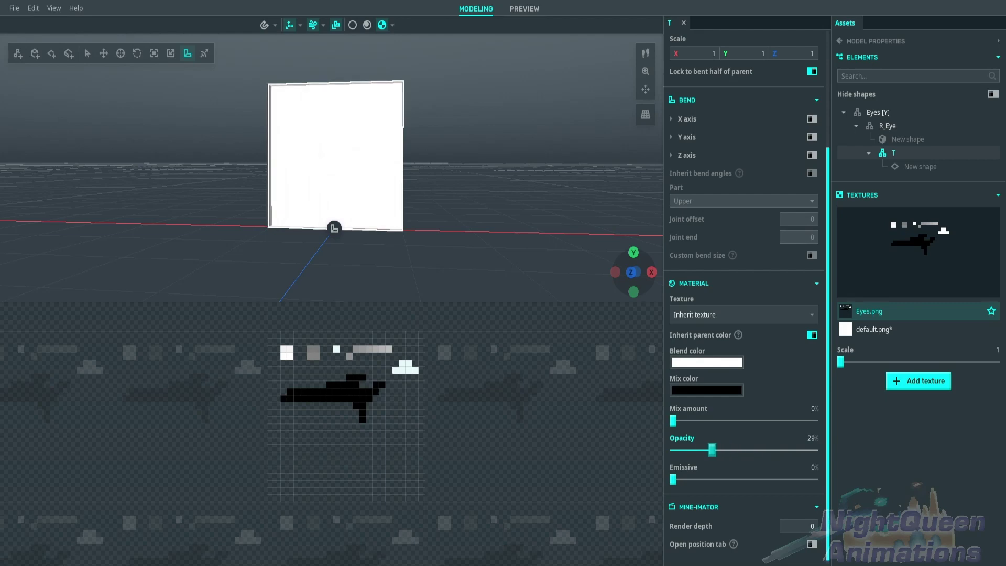
middle_click_drag(315, 158, 466, 168)
left_click(921, 166)
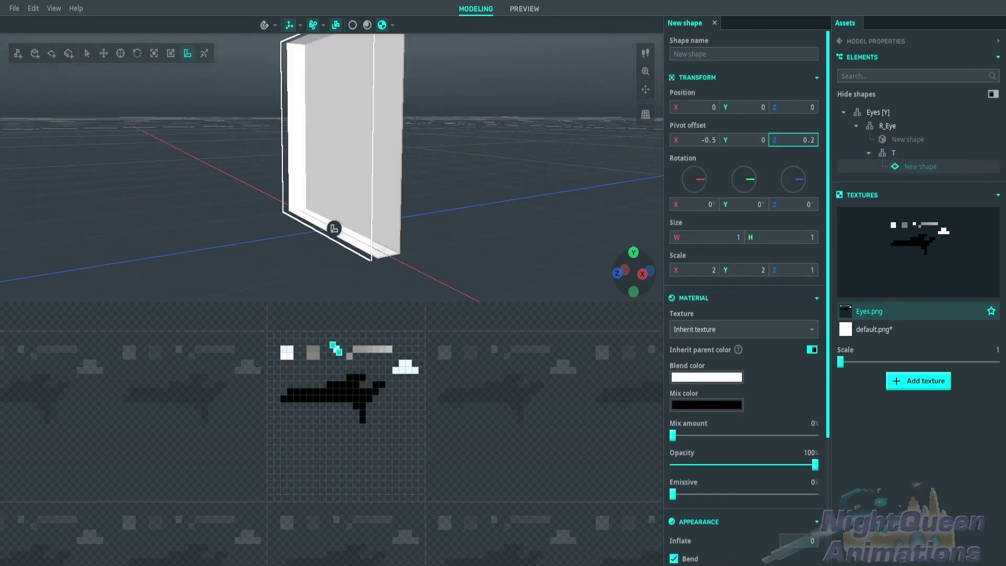
mouse_move(335, 158)
middle_mouse_down()
mouse_move(335, 199)
mouse_move(335, 168)
mouse_move(315, 163)
mouse_move(335, 163)
middle_mouse_up()
- Duplicate part T as White and map its plane to the 2 by 2 white square, with scale 1 and Y pivot offset 0
left_click(893, 152)
right_click(893, 153)
left_click(923, 190)
left_click(920, 193)
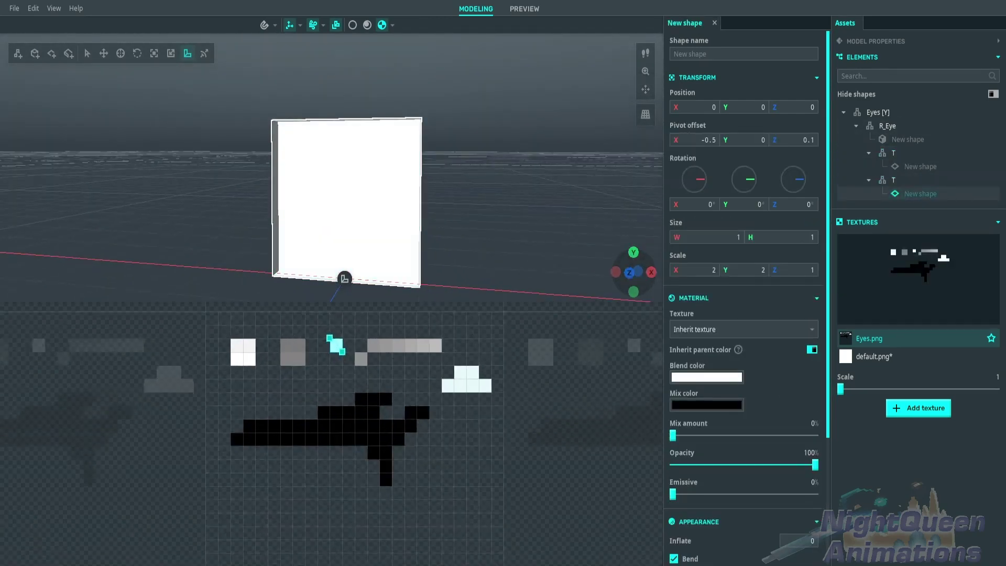
left_click_drag(315, 371, 327, 385)
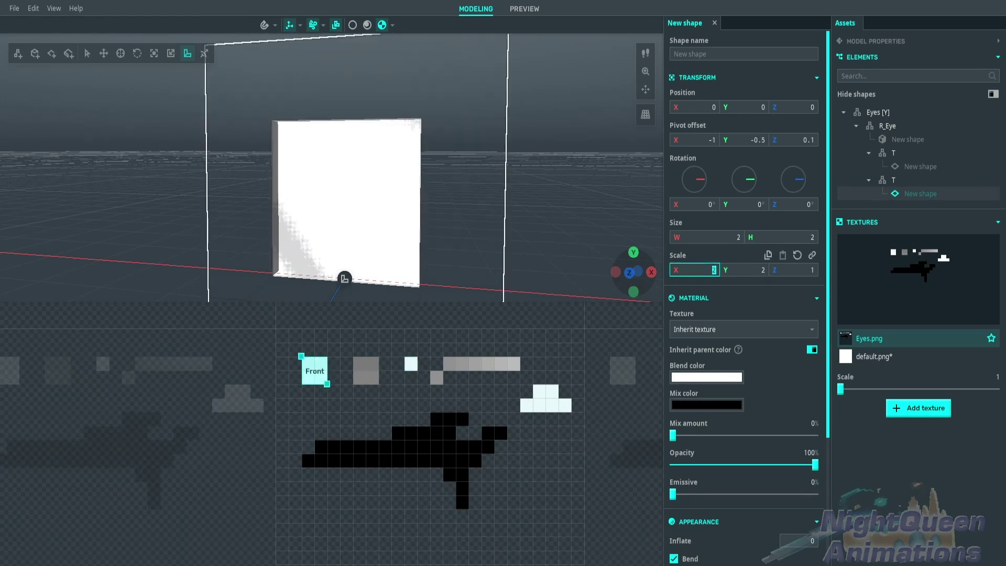
left_click(894, 180)
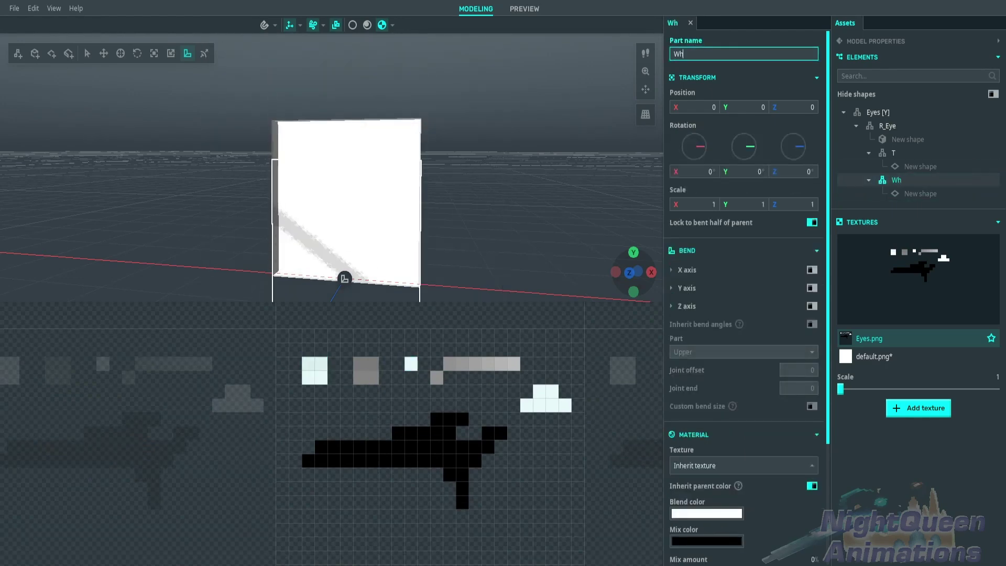
left_click(920, 193)
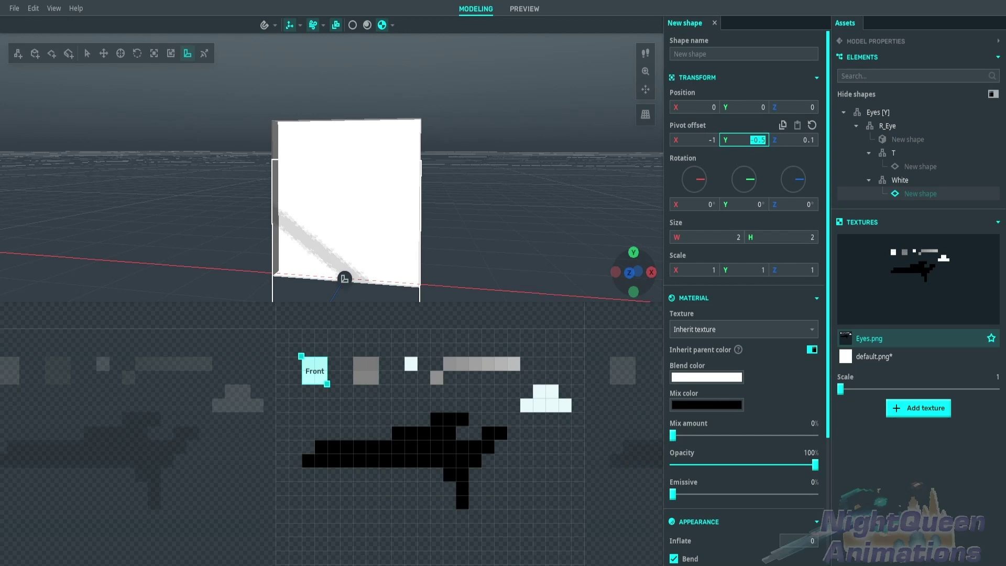
- Try the White part's opacity at 96% and set its plane's Z pivot offset to -0.1
left_click(899, 180)
left_click_drag(816, 449, 809, 450)
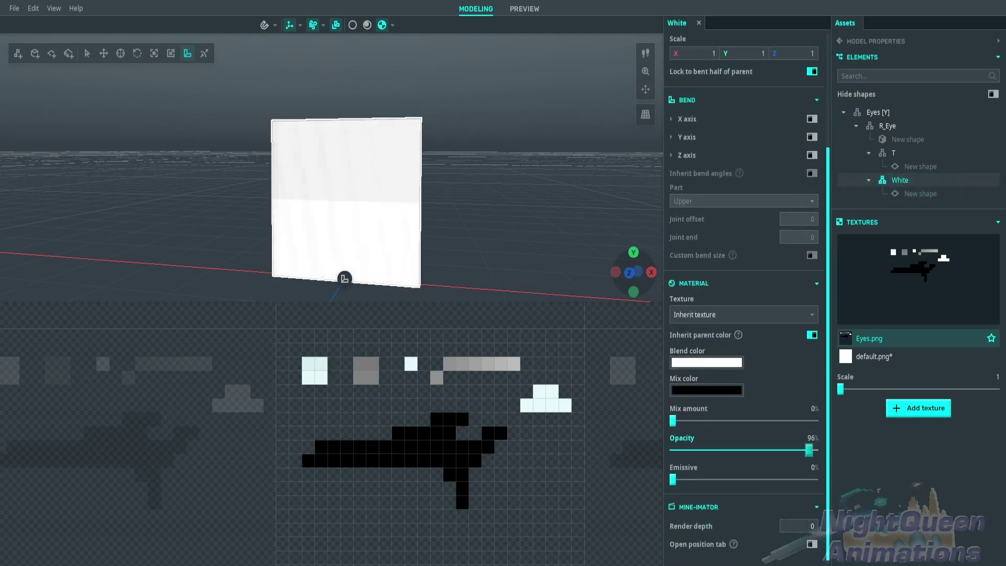
left_click(920, 193)
middle_click_drag(367, 209, 273, 210)
type("-0.1")
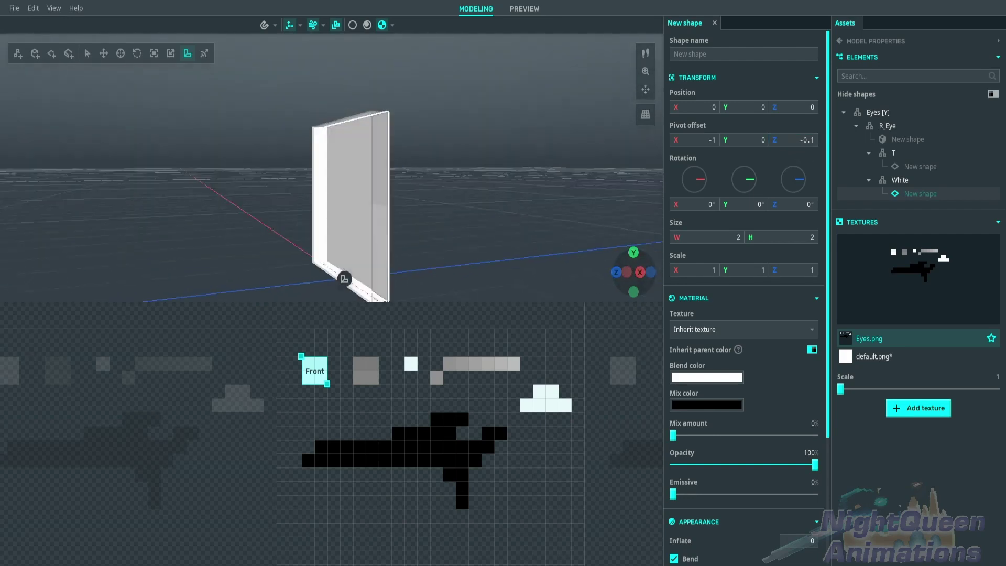
middle_click_drag(273, 209, 210, 210)
- Set the White part's render depth to -4, and collapse and lock the T and White parts
left_click(900, 180)
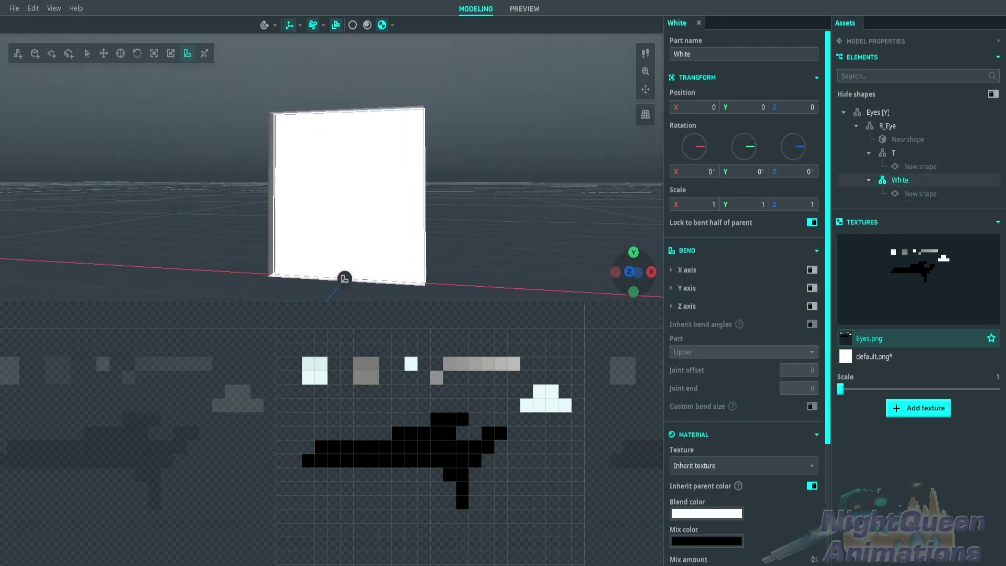
scroll(744, 315, "down", 3)
left_click(799, 526)
type("-4")
key("Escape")
mouse_move(419, 157)
middle_mouse_down()
mouse_move(398, 157)
mouse_move(435, 158)
mouse_move(421, 157)
middle_mouse_up()
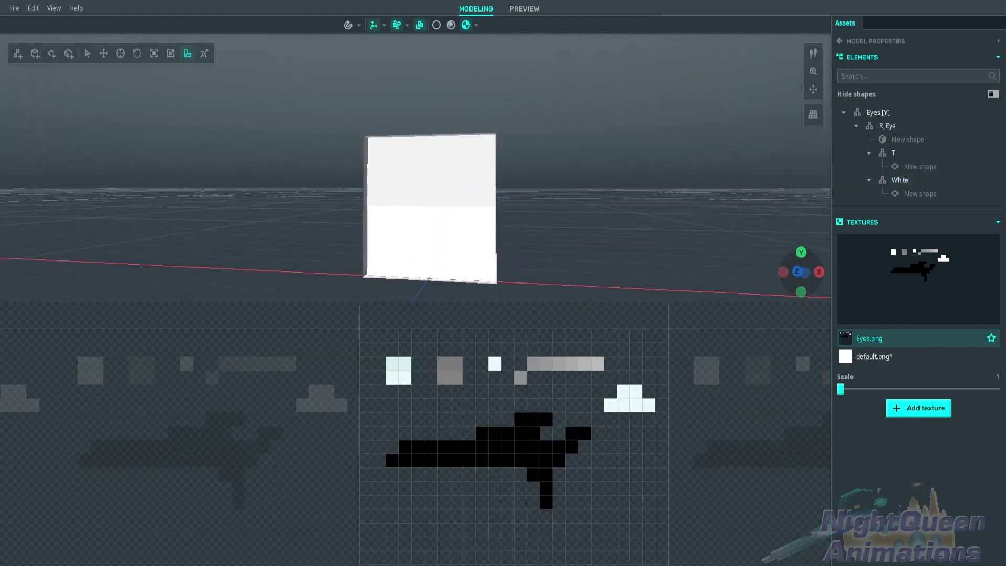
left_click(868, 152)
left_click(869, 166)
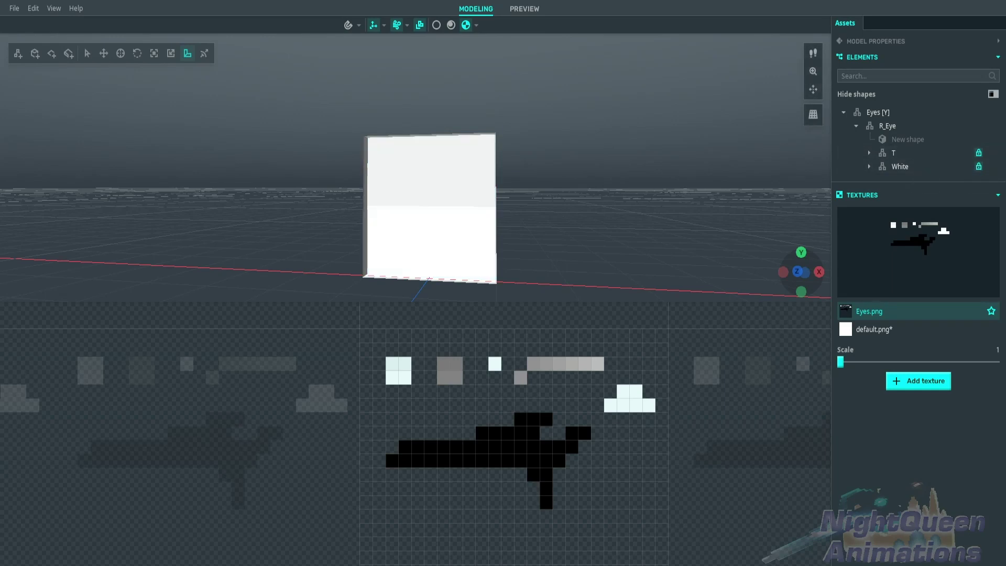
- Add a part named Eyelush to R_Eye and create a 3D plane inside it
left_click(888, 125)
right_click(891, 126)
mouse_move(909, 137)
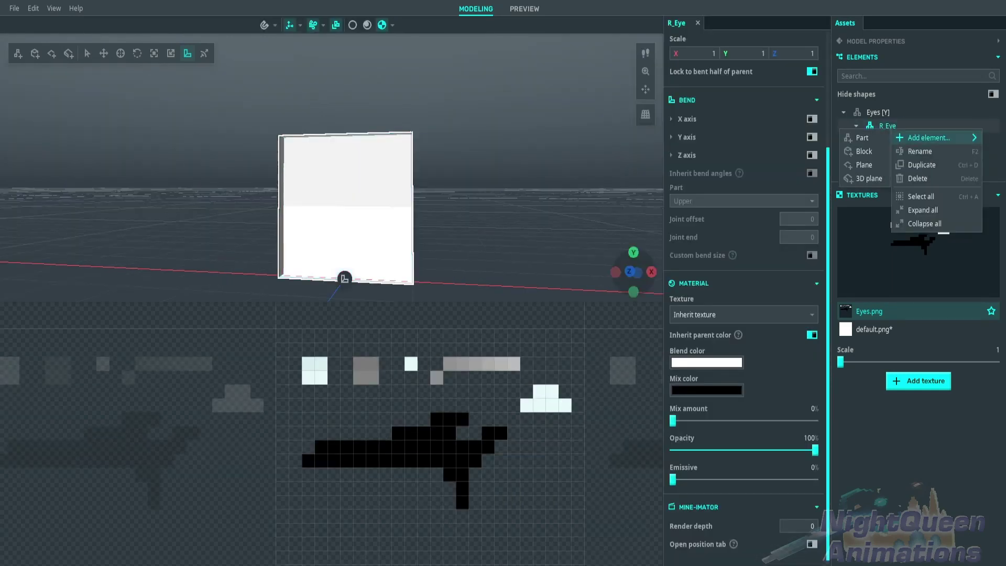
left_click(865, 137)
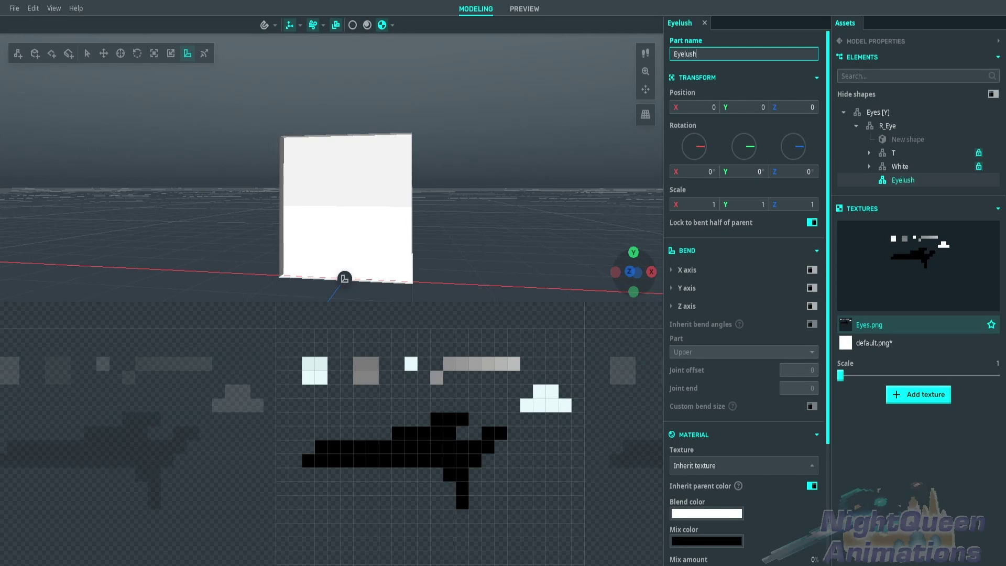
right_click(913, 181)
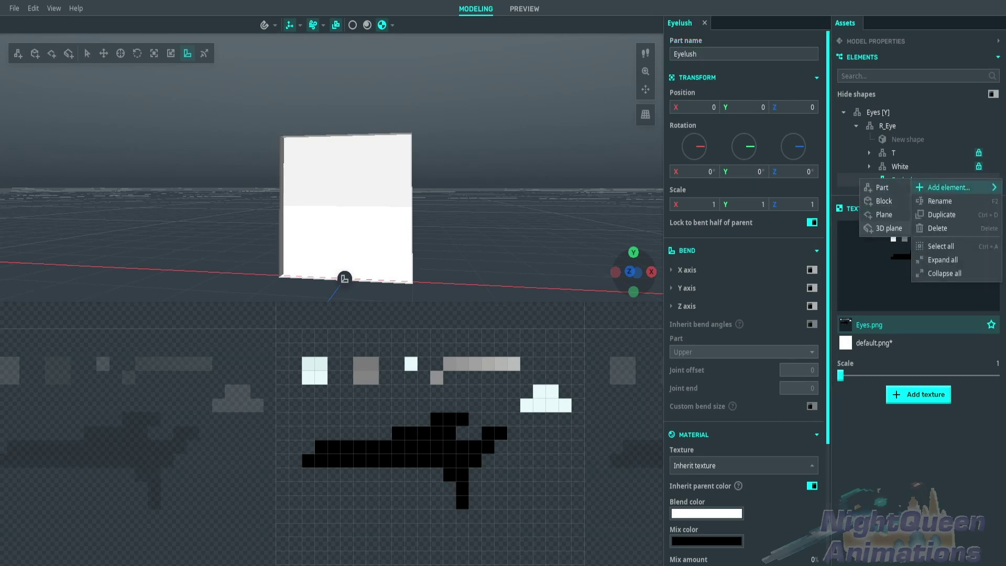
left_click(884, 214)
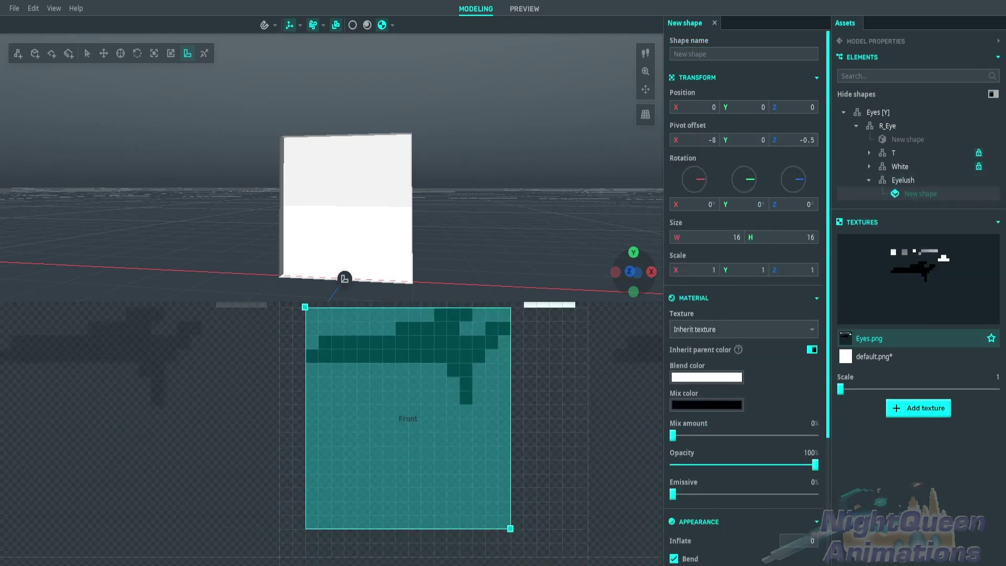
- Fit the eyelash plane to the black lash pixels with height 7, Y pivot offset -3 and scale 0.2, 0.2, 0.1
left_click_drag(784, 237, 760, 237)
mouse_move(744, 139)
left_mouse_down()
mouse_move(767, 140)
mouse_move(727, 140)
left_mouse_up()
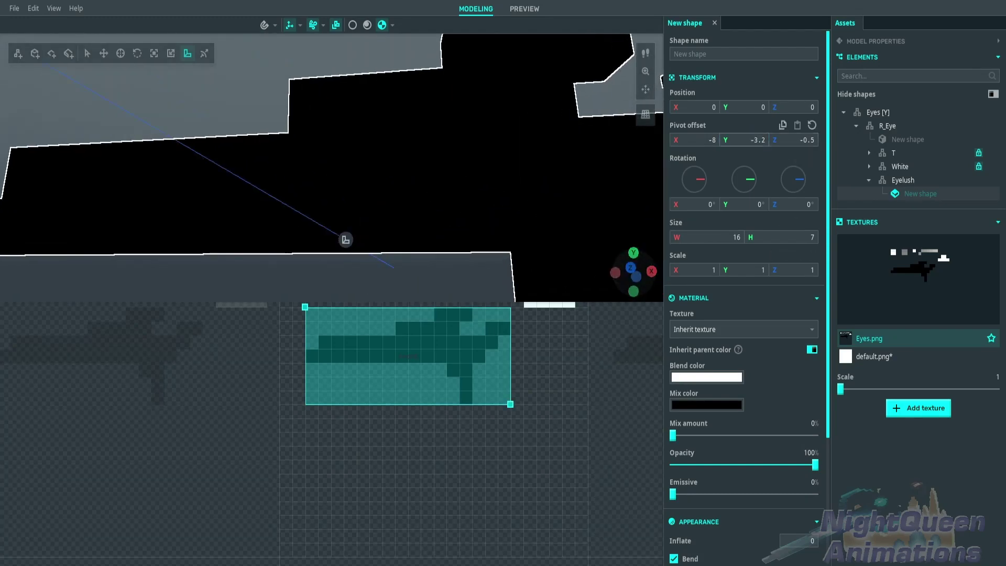
left_click_drag(697, 269, 666, 269)
type("2")
key("Tab")
type("0.4")
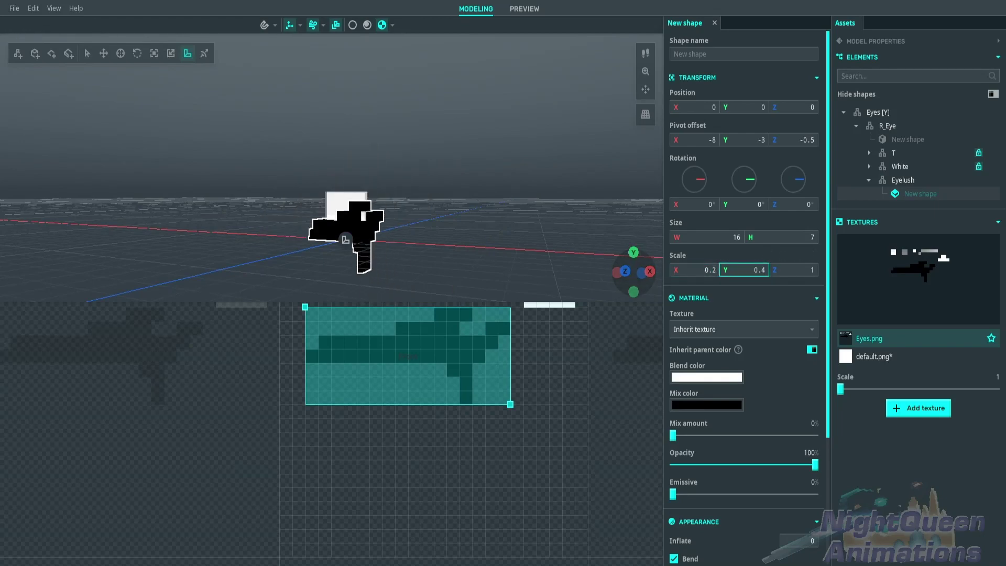
- Rotate the eyelash plane -180° about Y and set the Eyelush part's position to Y 2 and Z 0.1
left_click(625, 271)
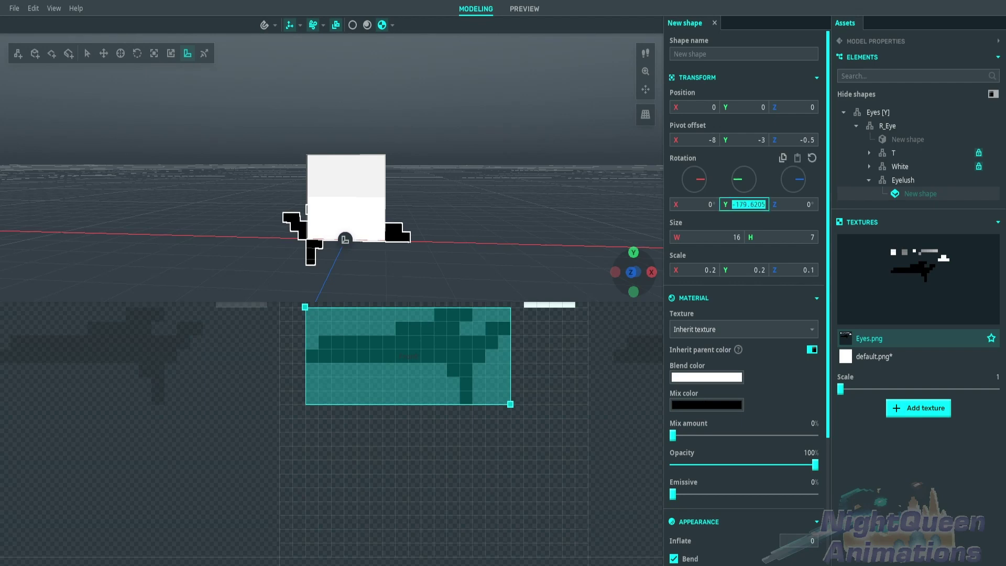
left_click(903, 179)
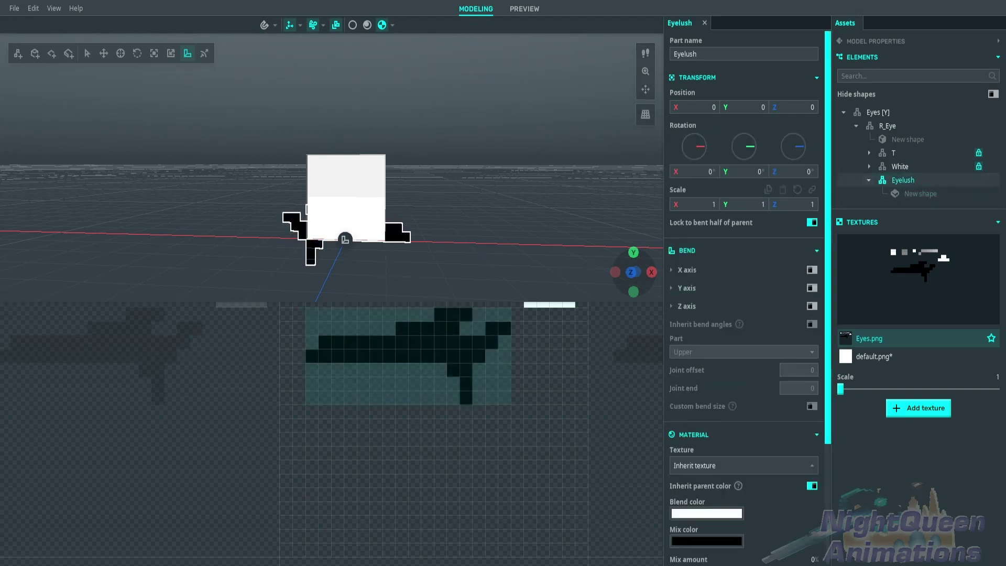
left_click(794, 107)
type("0.1")
left_click(615, 272)
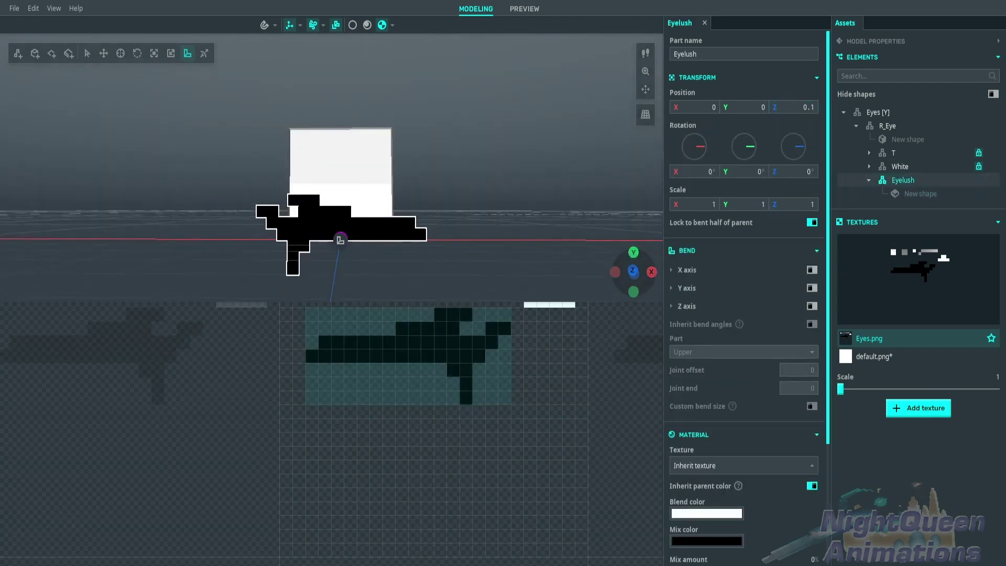
left_click(744, 107)
type("1.9")
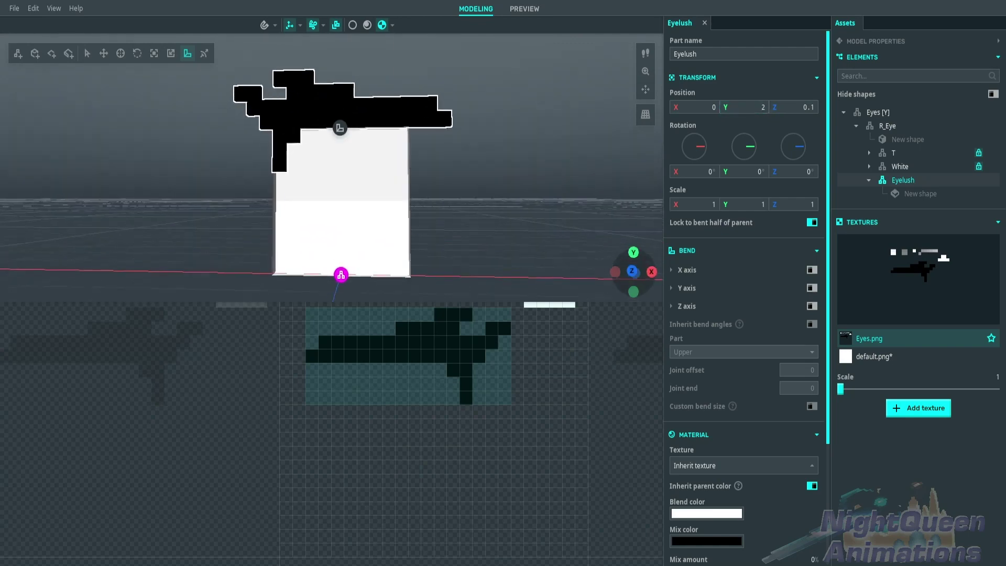
- Align the eyelash plane over the eye with X pivot offset -6.5 and X scale 0.18
left_click(920, 193)
type("-7")
key("Return")
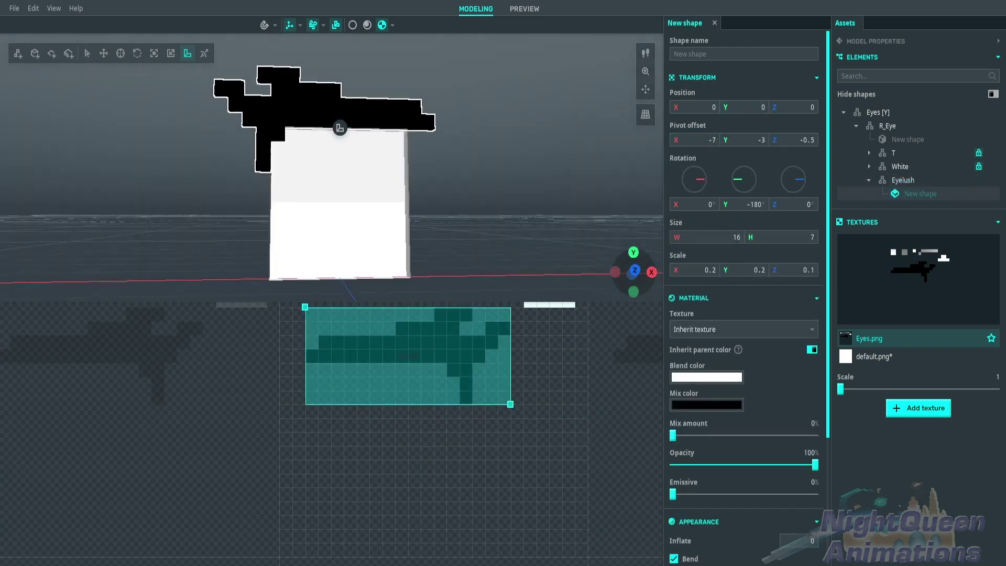
scroll(332, 167, "up", 3)
type("17")
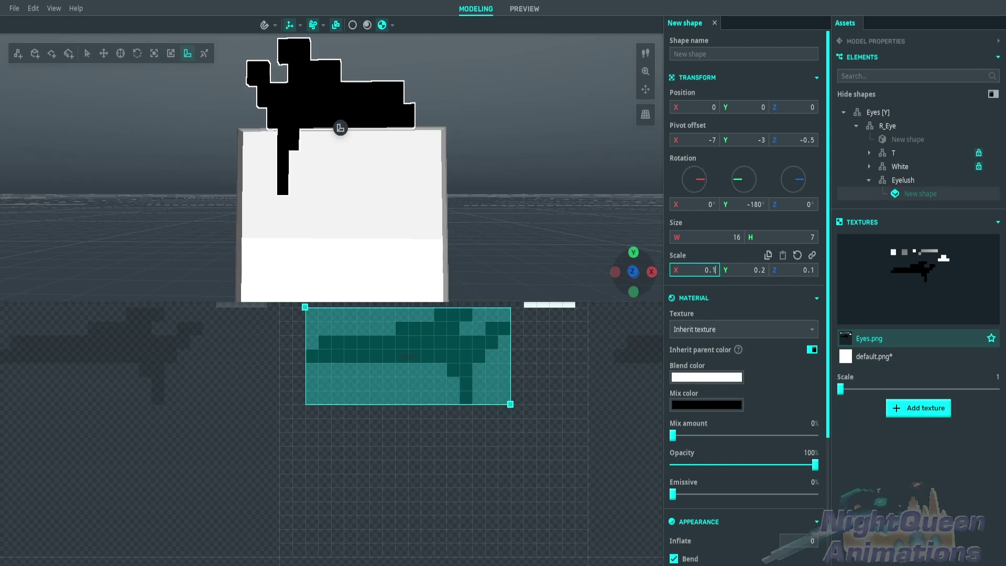
left_click(694, 140)
type("-5.8")
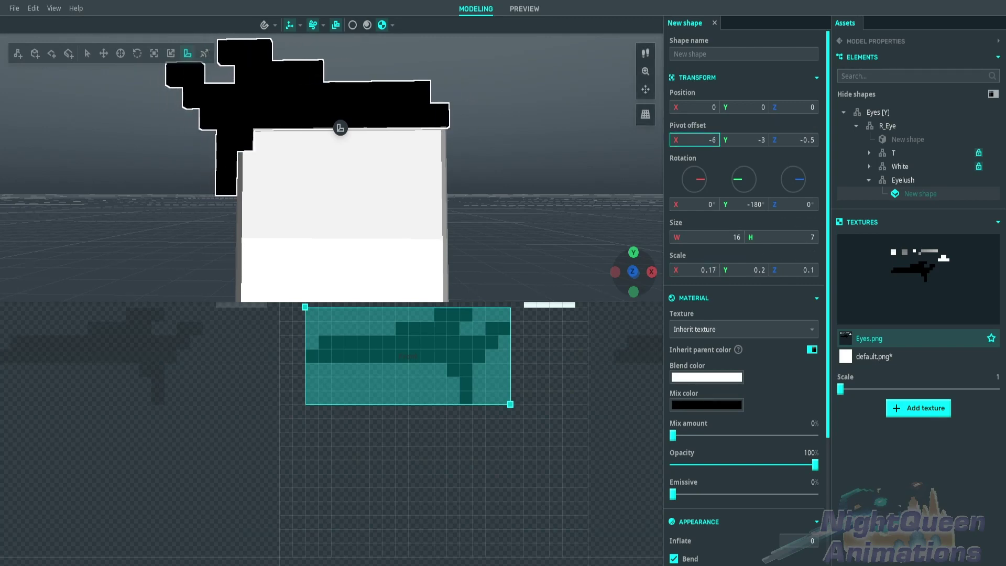
type("8")
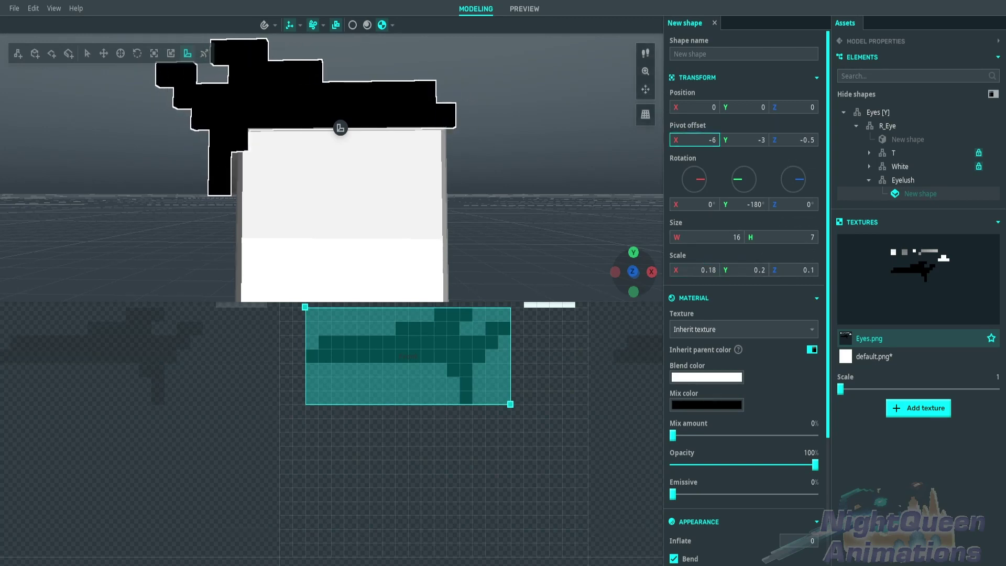
key("Down")
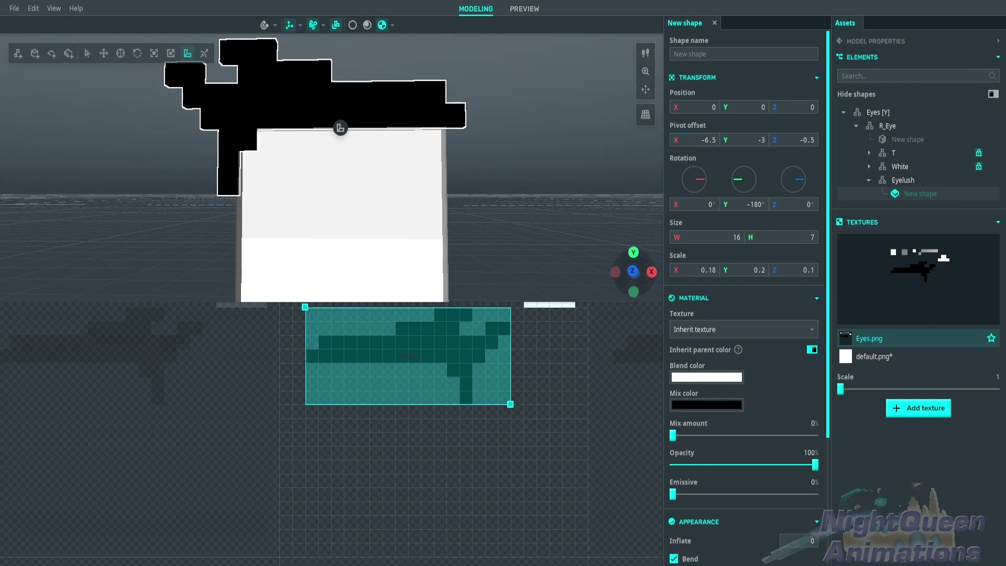
- Reduce the eyelash plane's Y scale, and collapse and lock the Eyelush part
scroll(341, 168, "down", 2)
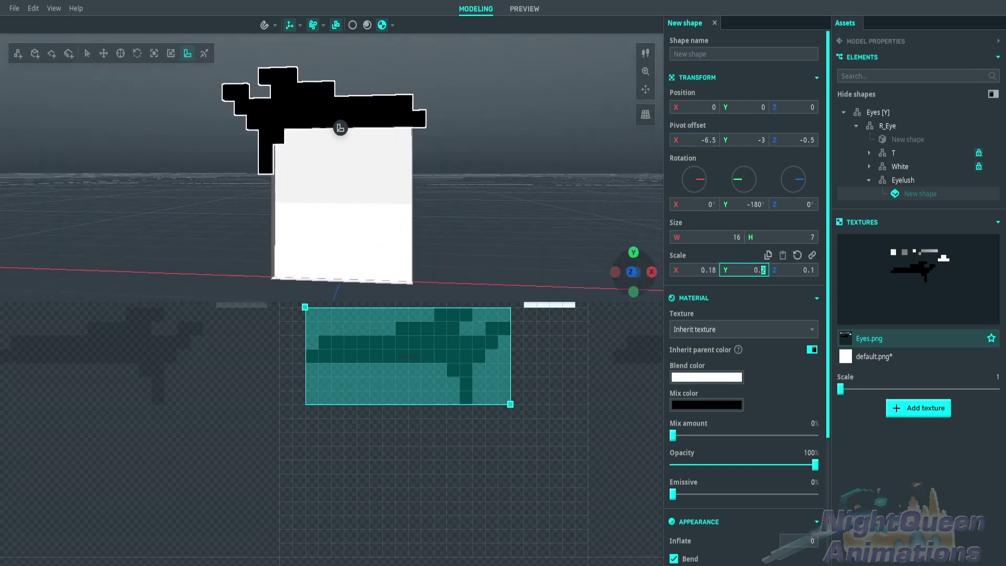
key("Down")
key("Escape")
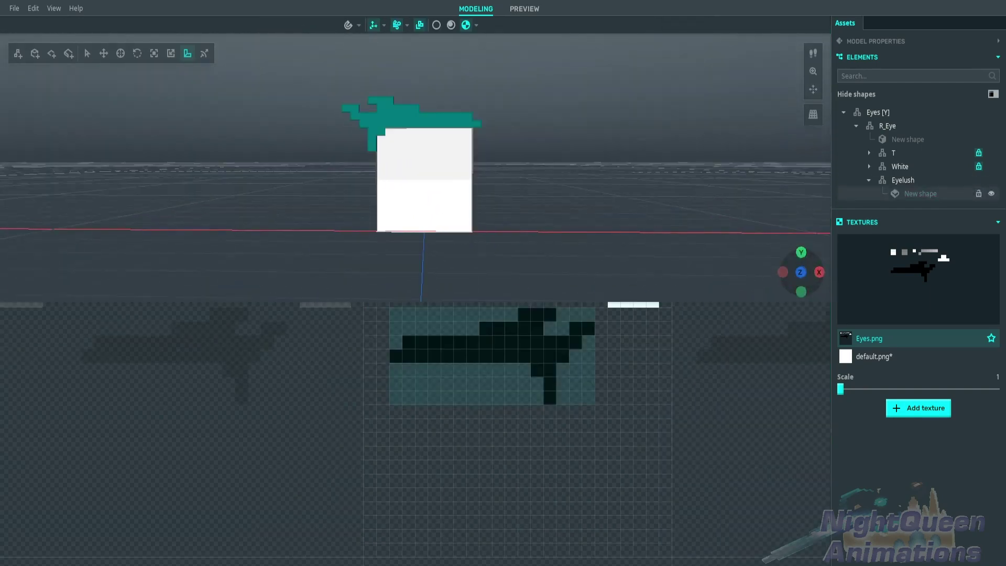
left_click(869, 180)
- Move the R_Eye part to X -2, duplicate it and place the copy at X 2
left_click(887, 126)
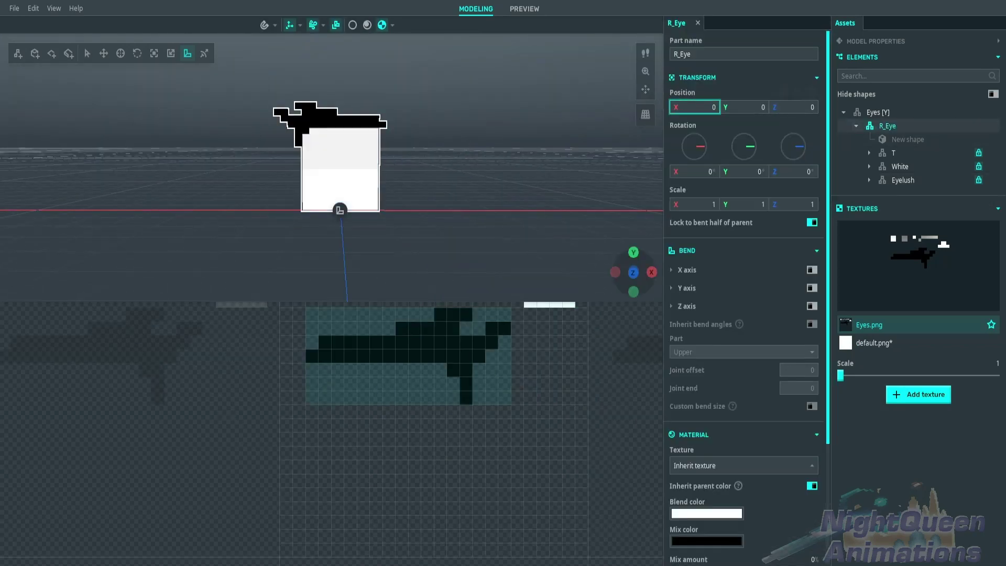
type("-2")
key("Escape")
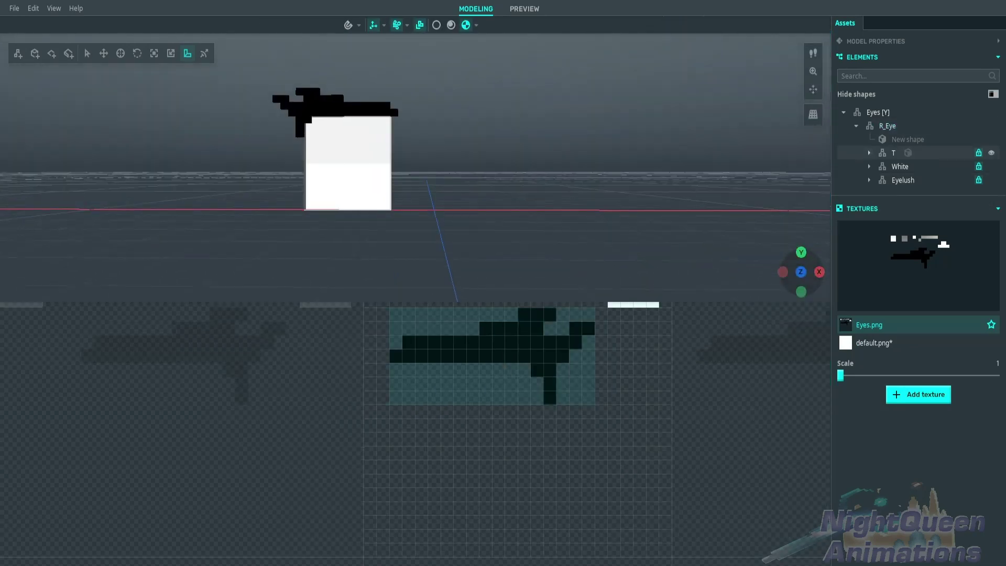
left_click(887, 126)
key("ctrl+d")
left_click(713, 107)
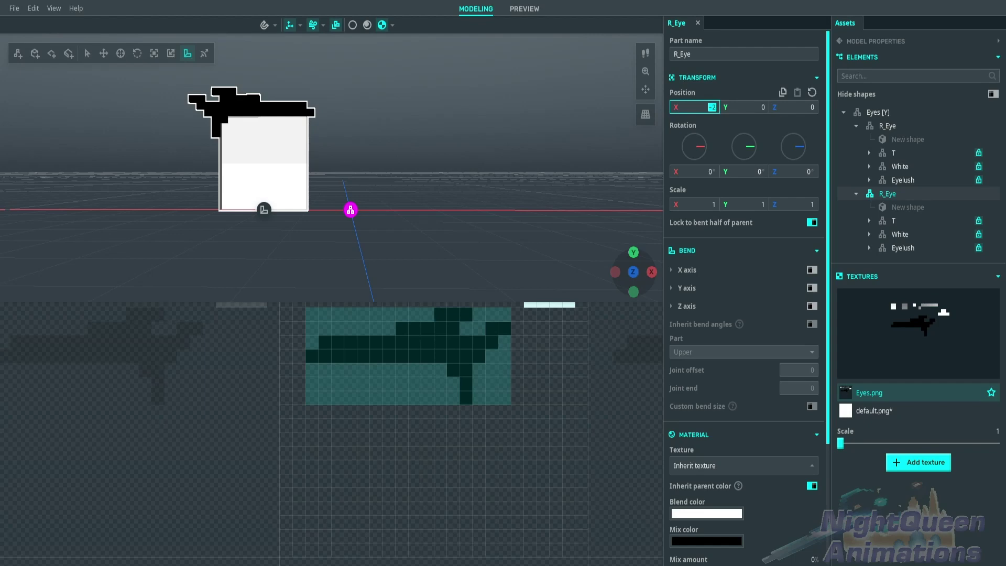
type("2")
- Mirror the copied eye's eyelash by setting its Eyelush part's Y rotation to -180°
left_click(903, 248)
left_click_drag(744, 135, 737, 145)
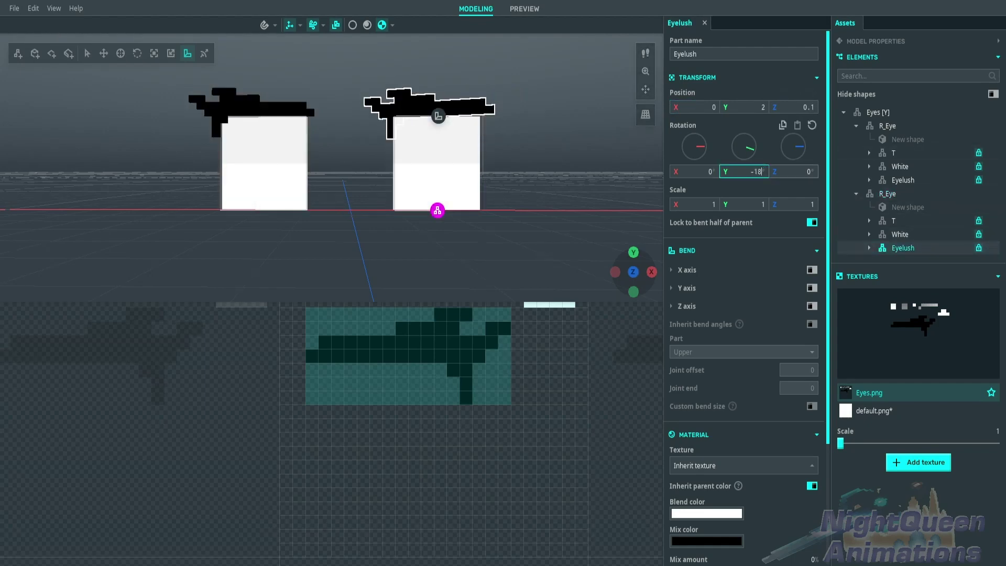
type("0")
key("Return")
key("Escape")
middle_click_drag(420, 157, 335, 173)
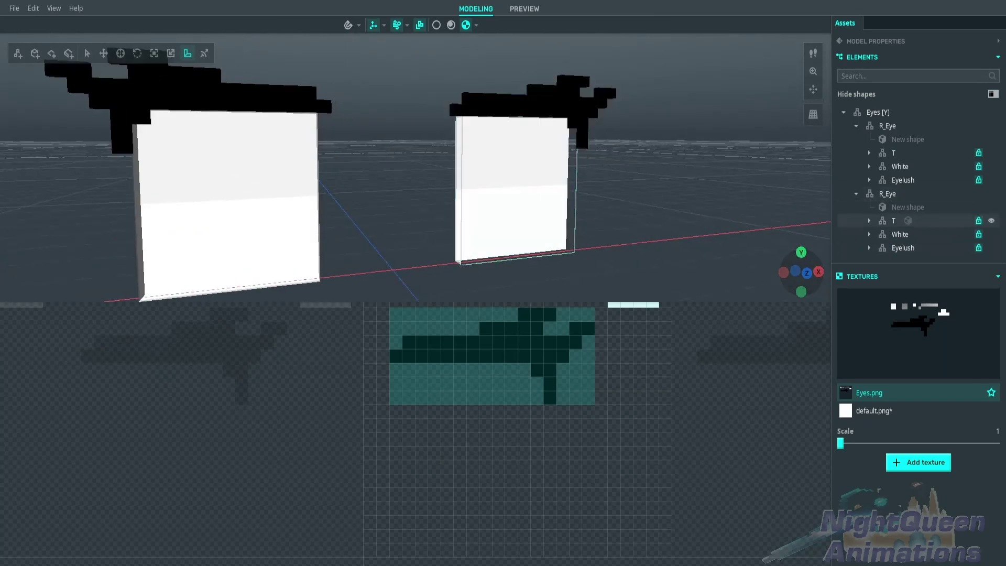
- Set the render depth of the original R_Eye part to -2
left_click(893, 220)
left_click(887, 194)
scroll(744, 262, "down", 5)
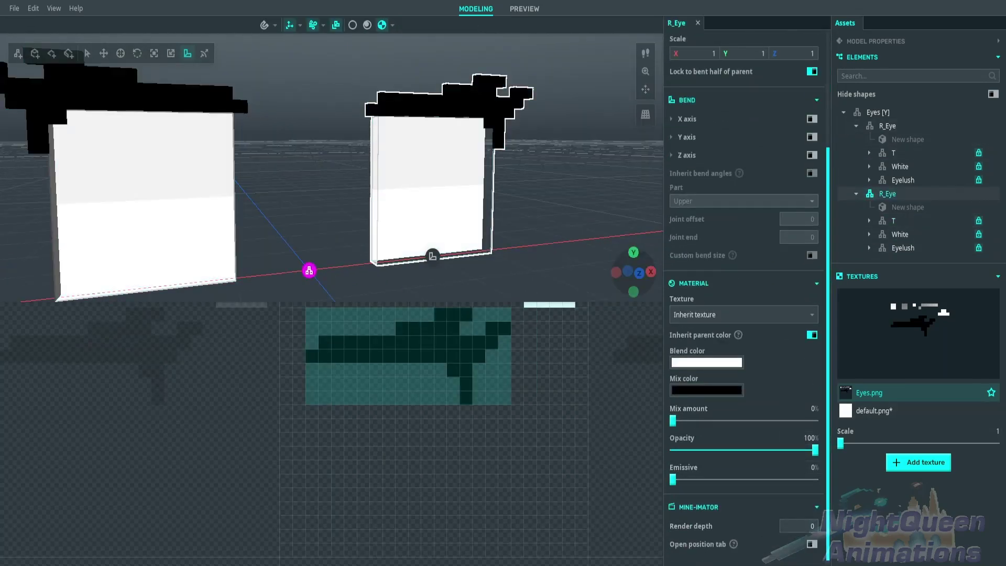
left_click(887, 125)
left_click(799, 526)
type("-2")
key("Return")
key("Escape")
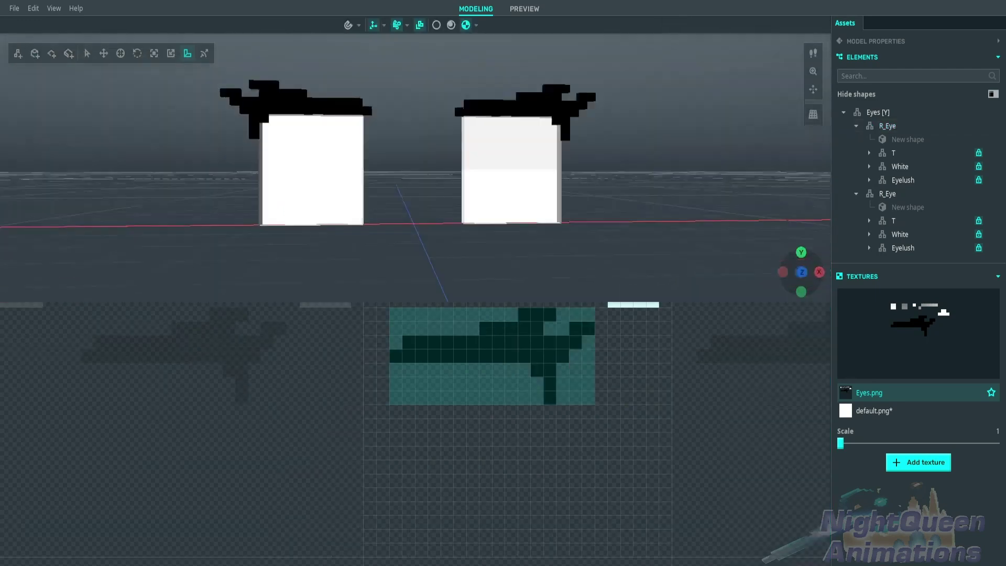
- Collapse both eye parts, add a part named Eyebrow to Eyes [Y] and put it above them
left_click(856, 126)
left_click(872, 112)
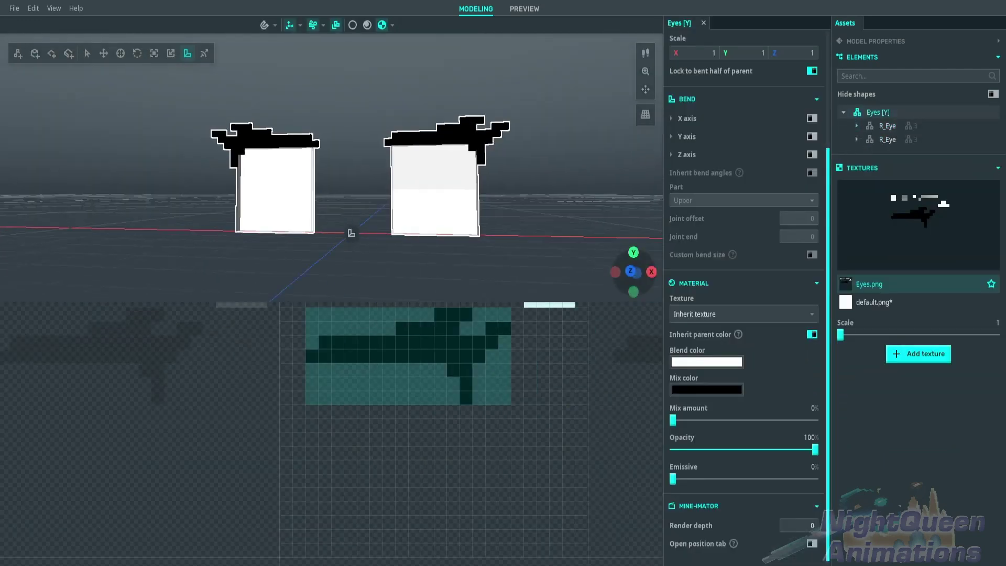
right_click(872, 113)
left_click(843, 120)
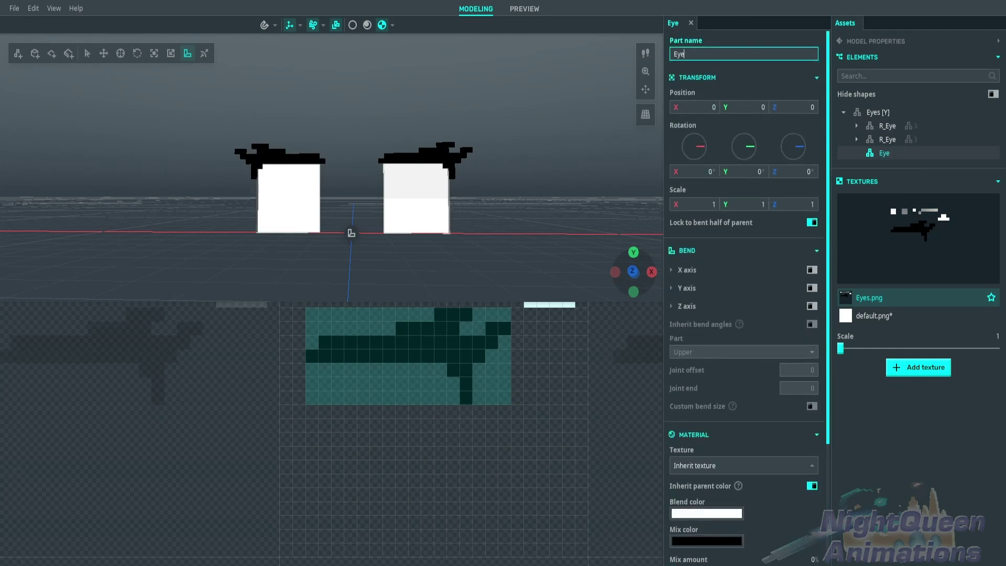
left_click_drag(891, 153, 891, 126)
- Rename the copied eye part L_Eye
left_click(857, 140)
double_click(887, 153)
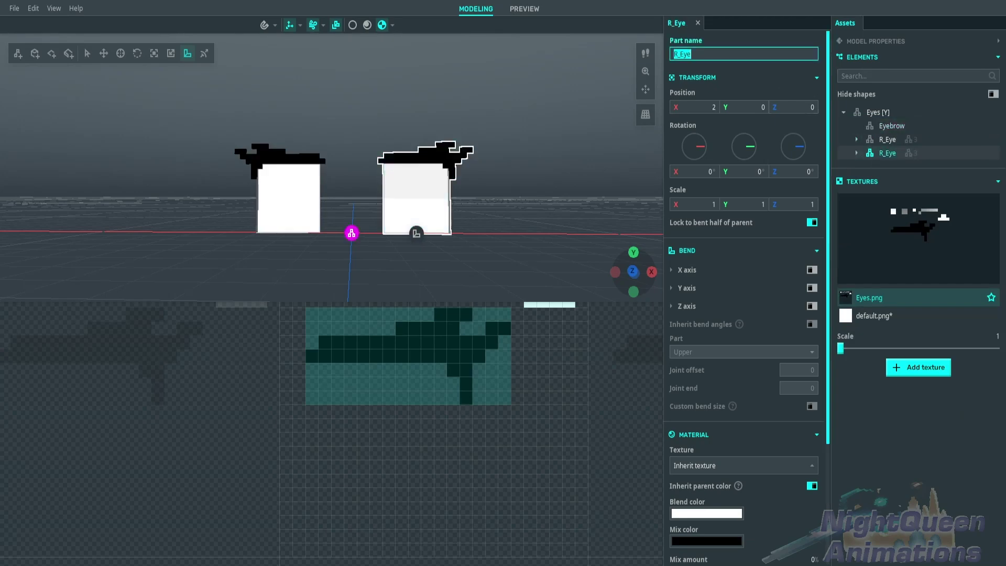
type("L")
- Set the Eyebrow part's Y position to 2 and add a child part named R to it
left_click(891, 126)
type("2")
right_click(891, 125)
left_click(885, 135)
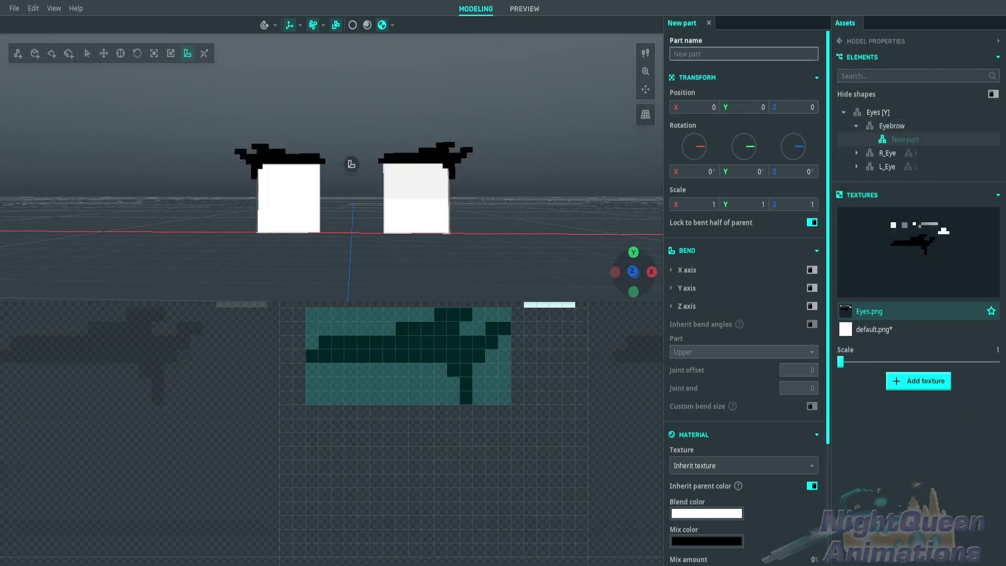
- Add a 3D plane to part R, map it to one grey pixel at size 1 by 1, with pivot offset X 0 and Y -0.5
right_click(894, 139)
mouse_move(925, 146)
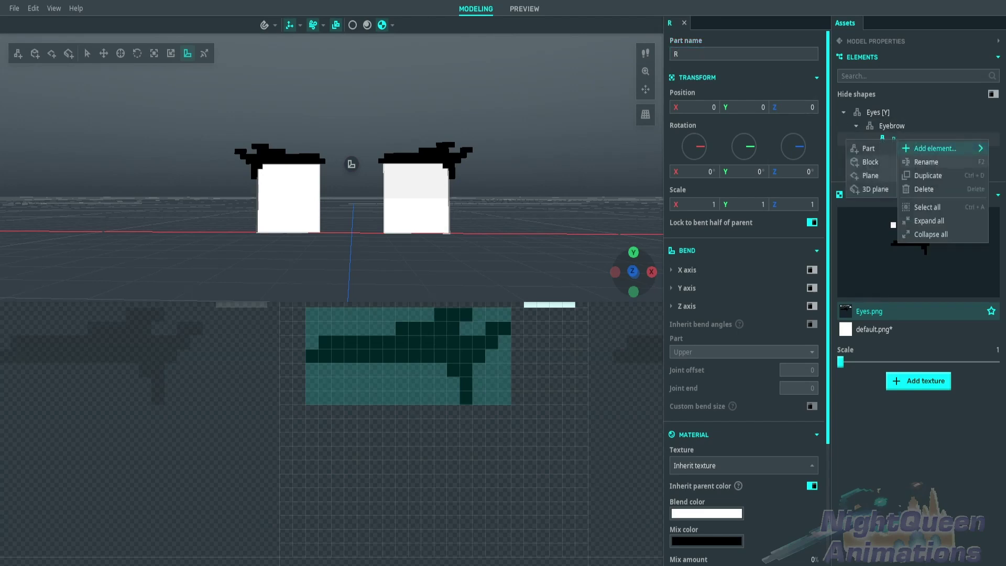
left_click(870, 189)
left_click_drag(341, 456, 508, 456)
scroll(367, 420, "down", 2)
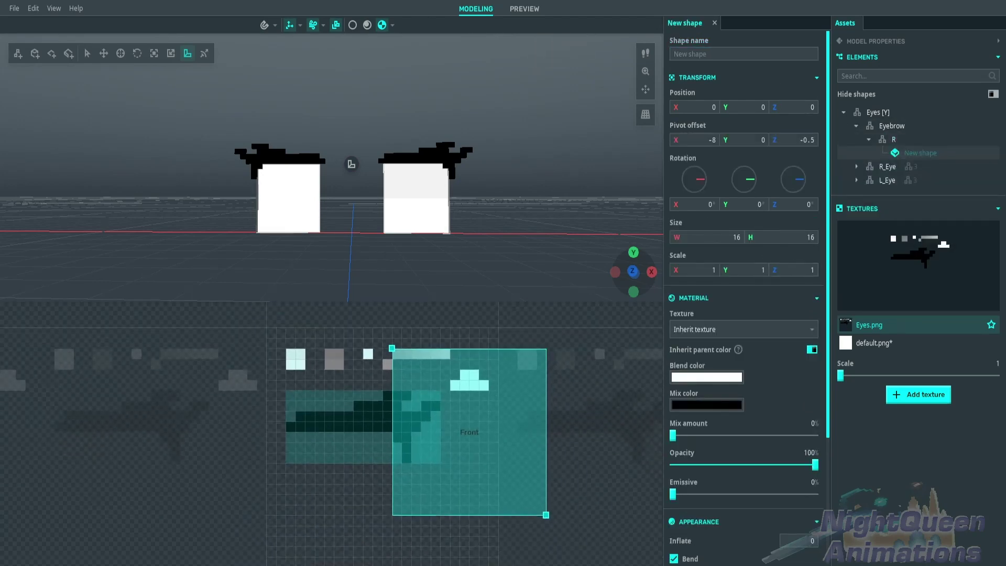
left_click_drag(391, 348, 400, 358)
left_click(351, 164)
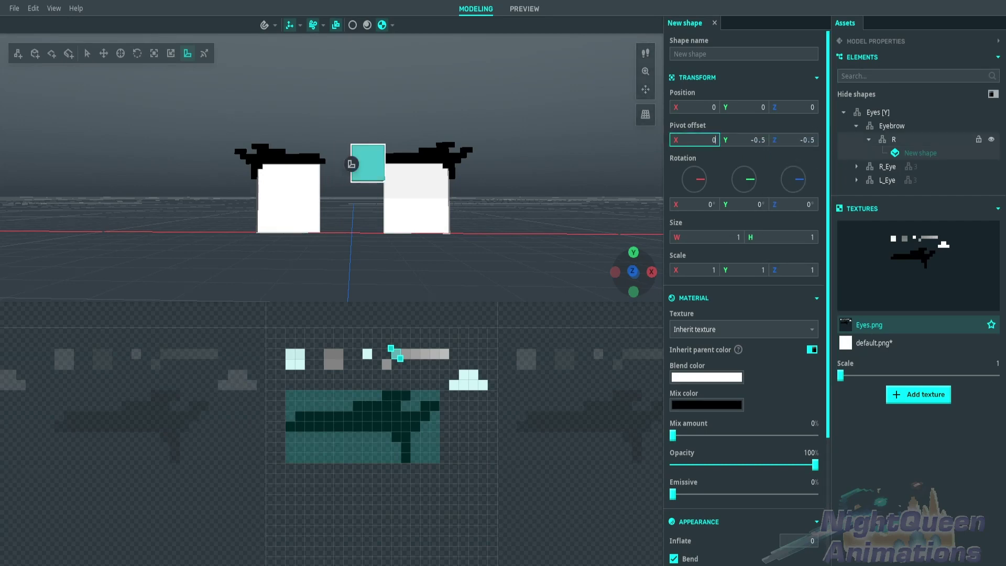
- Enable Z-axis bending on eyebrow part R and set its bending part to Right
left_click(894, 139)
left_click(812, 306)
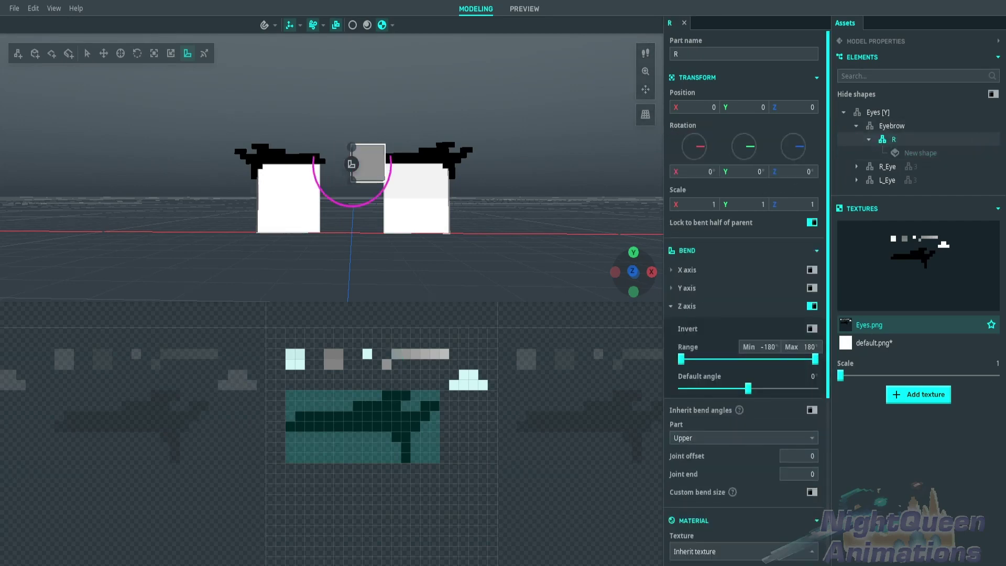
scroll(377, 173, "up", 2)
scroll(744, 307, "down", 3)
left_click(743, 306)
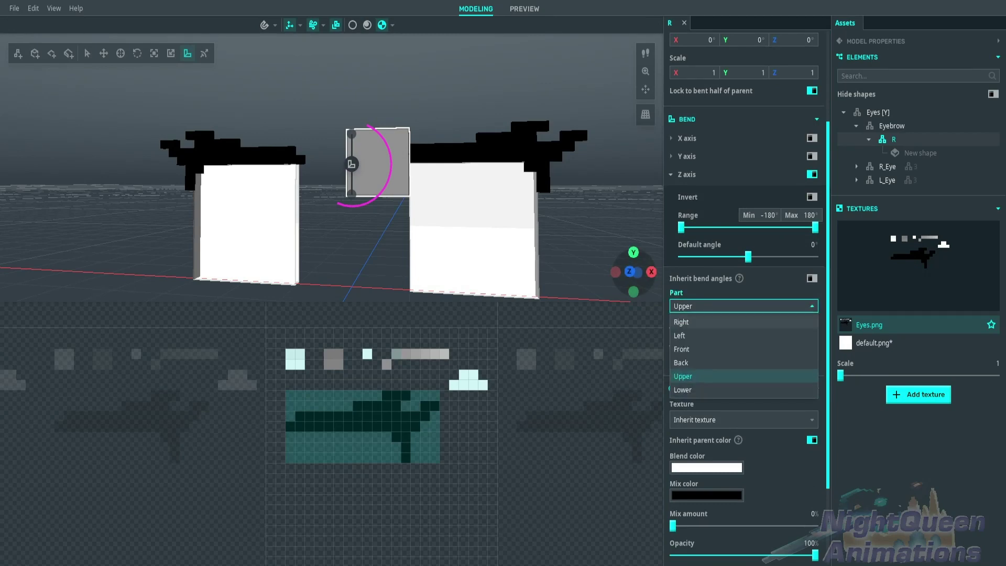
left_click(681, 322)
- Set part R's bend joint offset to 0.5 with a custom bend size of 0.5, and reset the default angle after a test bend
left_click_drag(748, 257, 760, 256)
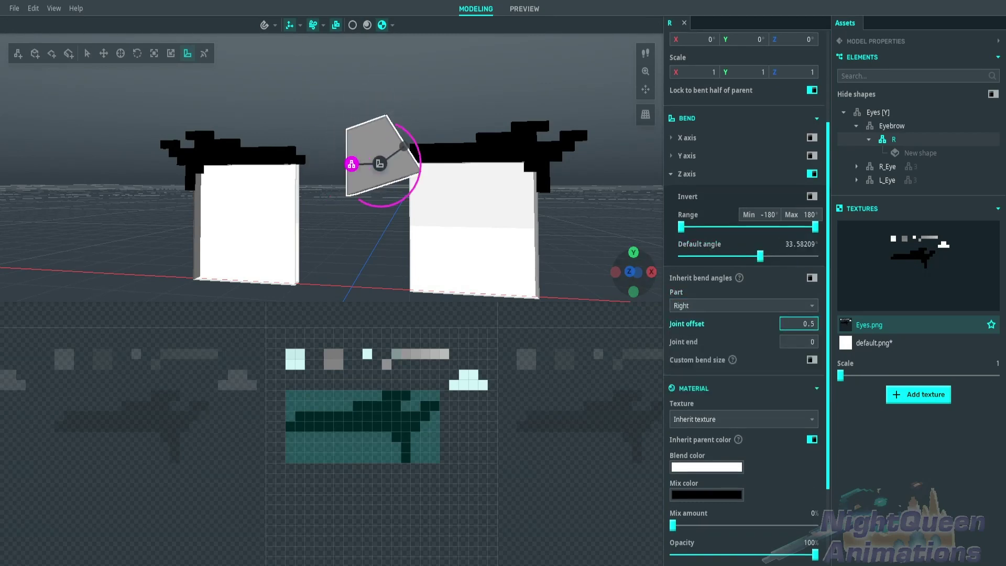
left_click(812, 359)
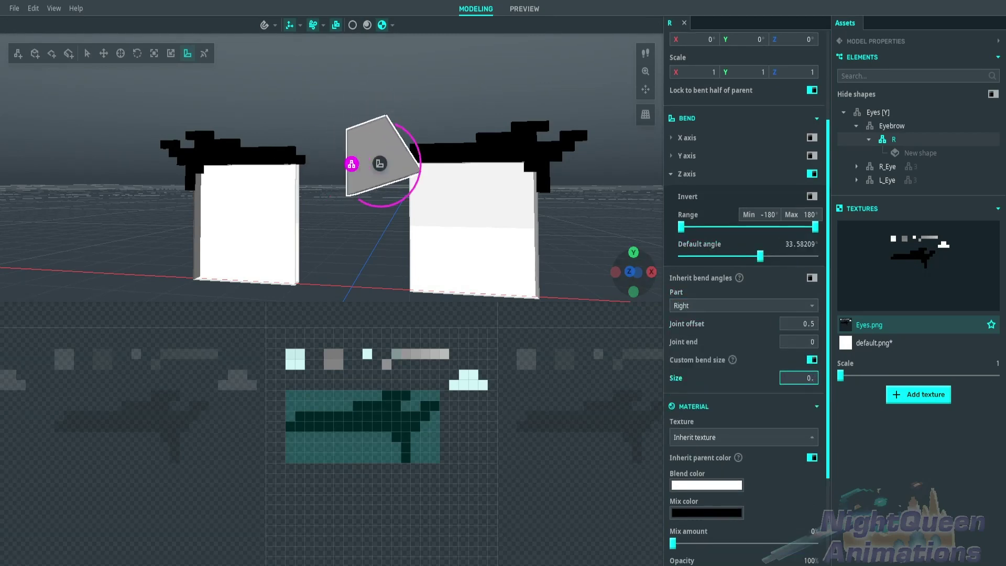
mouse_move(760, 256)
left_mouse_down()
mouse_move(731, 257)
mouse_move(753, 257)
left_mouse_up()
right_click(754, 256)
left_click(786, 265)
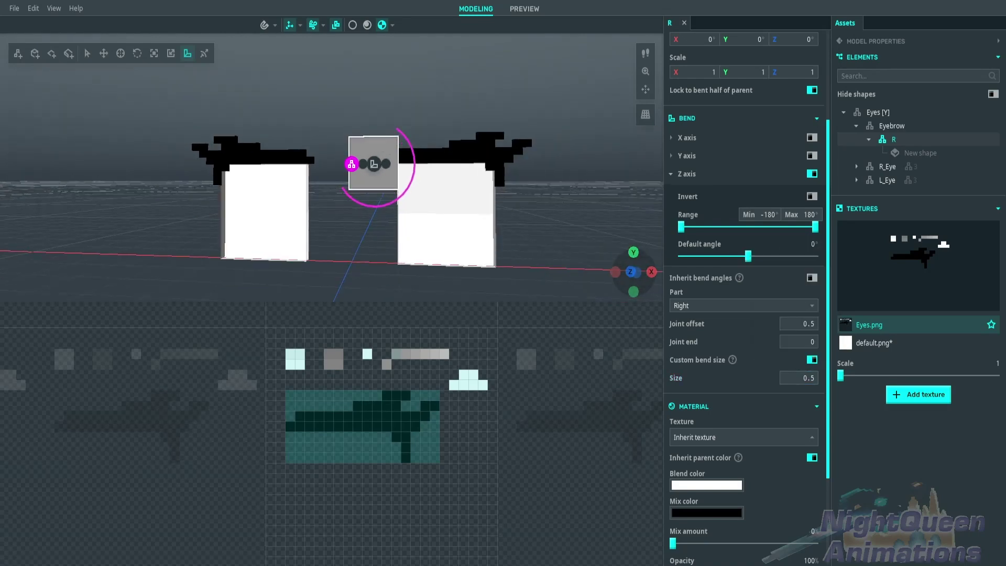
- Duplicate part R as its own child, map the copy's plane to the next grey pixel, and set the copy's X position to 1
scroll(744, 210, "up", 2)
right_click(893, 139)
left_click(922, 184)
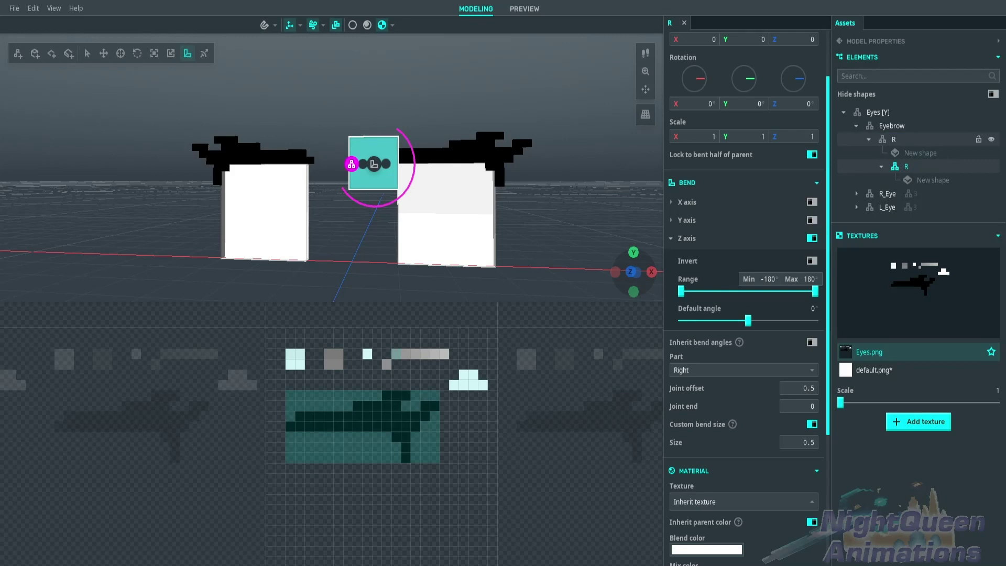
left_click(932, 180)
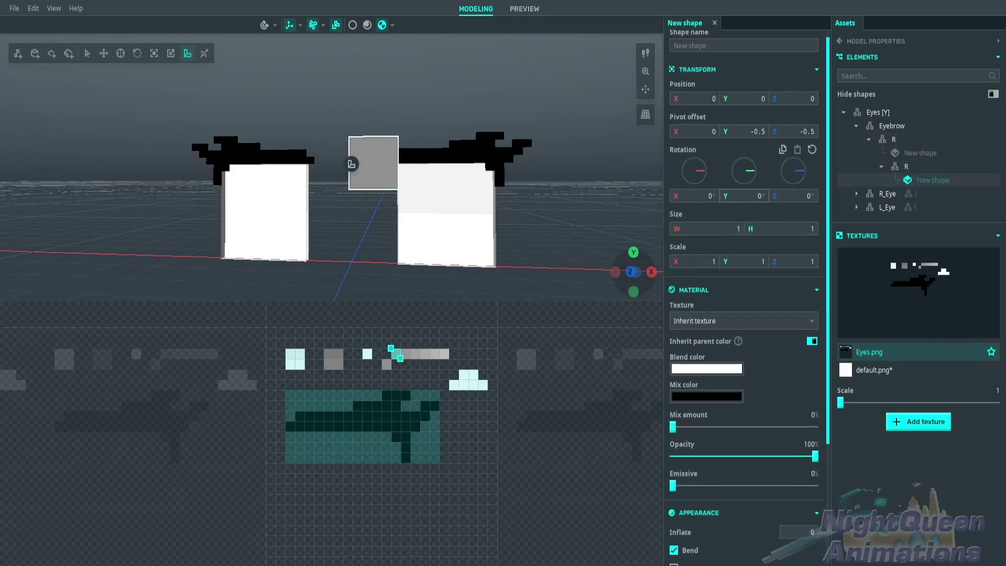
left_click(906, 166)
left_click(697, 106)
type("1")
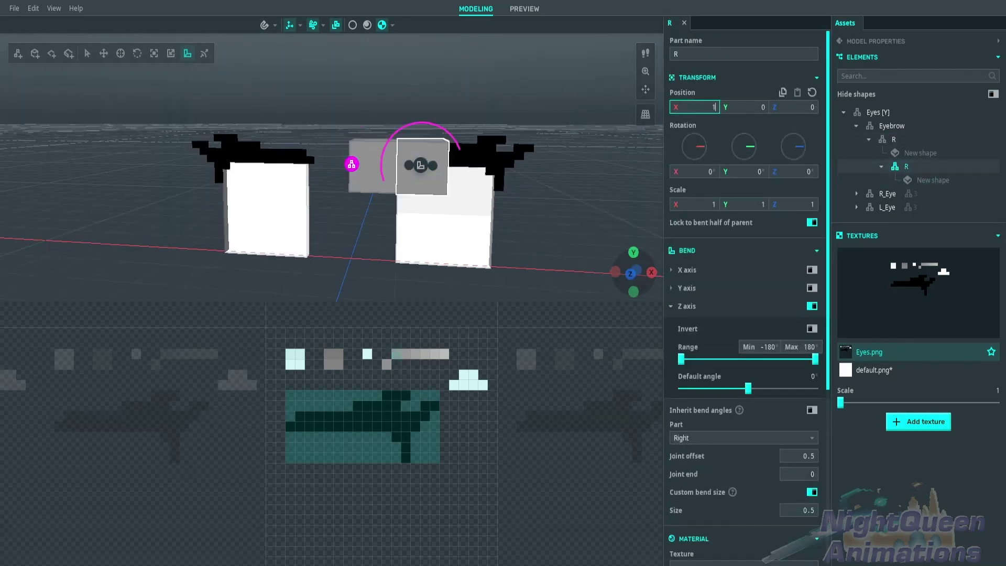
- Test the outer R part's Z bend, reset its angle, and enable Inherit bend angles on the nested R part
scroll(744, 262, "down", 3)
left_click(894, 139)
mouse_move(748, 256)
left_mouse_down()
mouse_move(774, 256)
mouse_move(748, 256)
left_mouse_up()
right_click(748, 256)
left_click(771, 296)
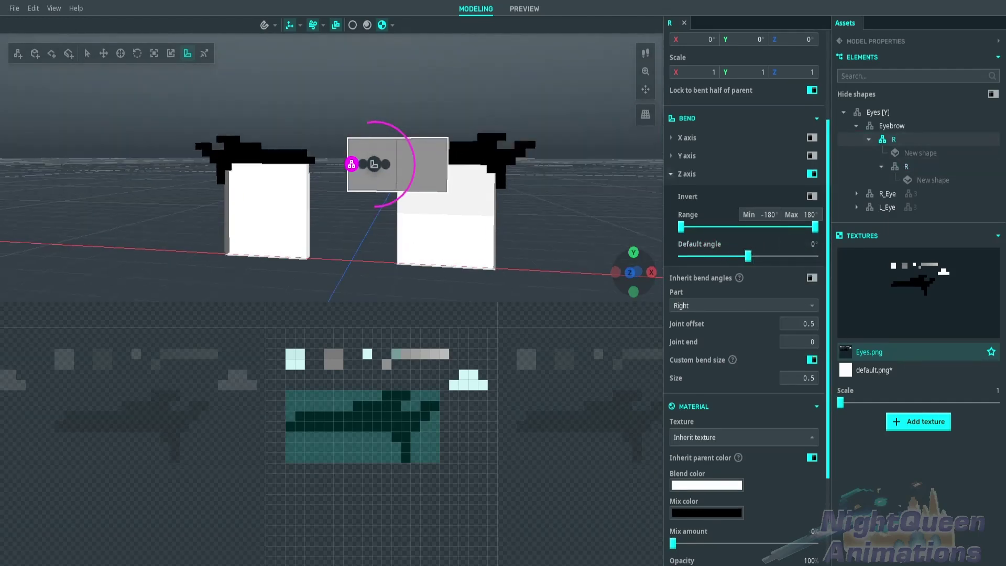
left_click(422, 165)
- Duplicate the nested R part twice, each copy a child of the previous one with its plane mapped to the following grey pixel
right_click(918, 193)
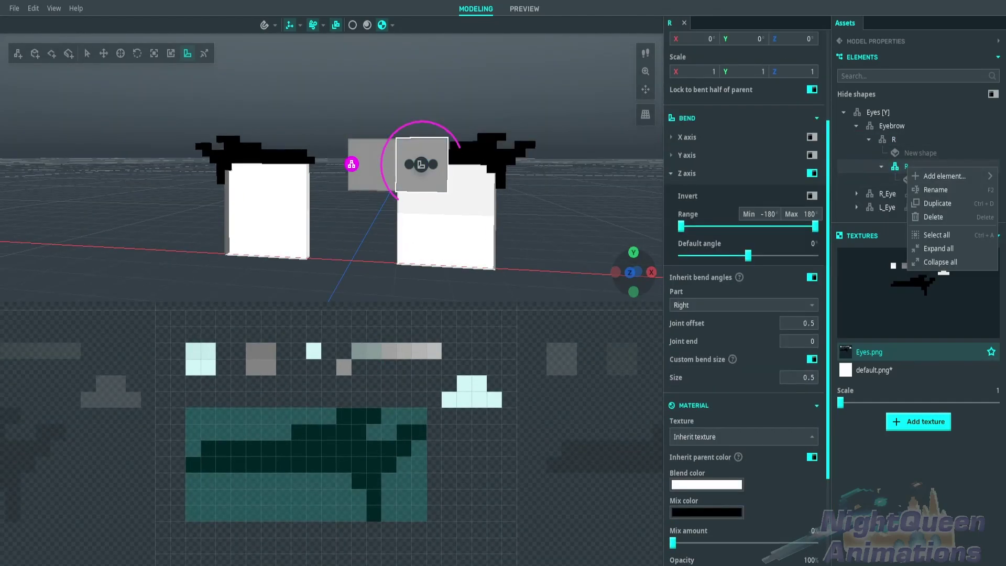
key("Escape")
left_click(946, 207)
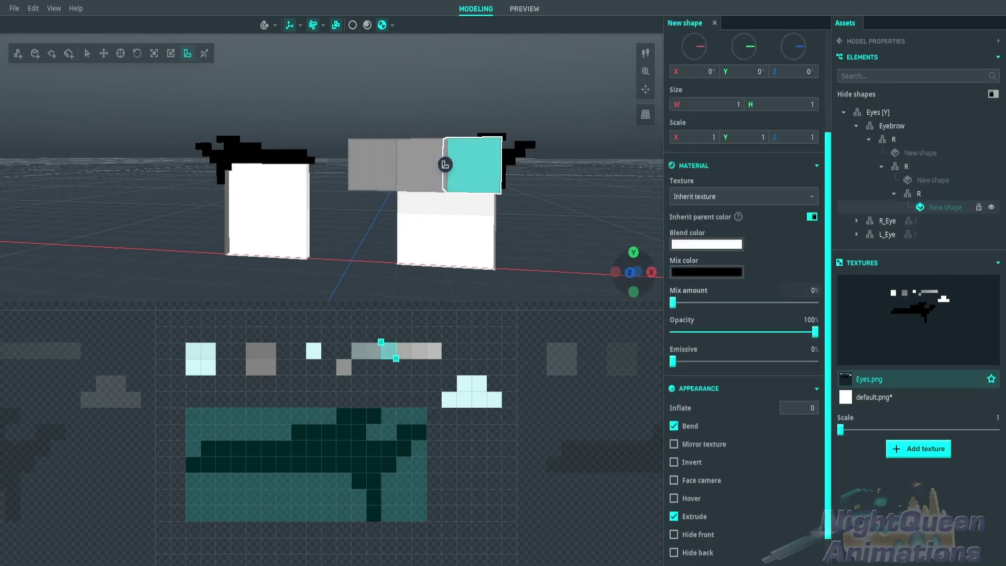
right_click(918, 193)
left_click(949, 232)
left_click(945, 234)
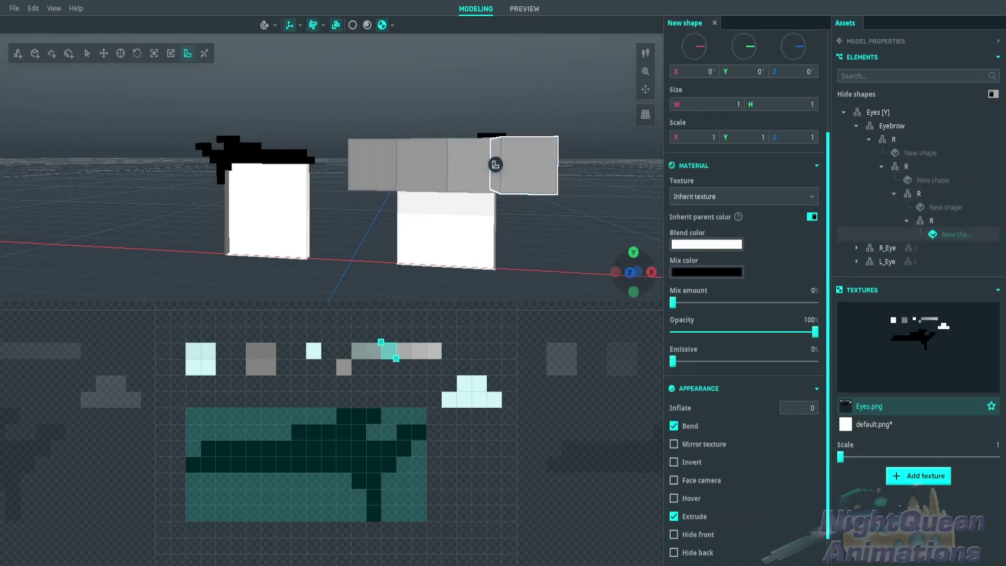
- Add the fifth and sixth nested R segments by duplicating the innermost part, mapping their planes to the remaining grey pixels
right_click(918, 221)
left_click(946, 255)
left_click(954, 262)
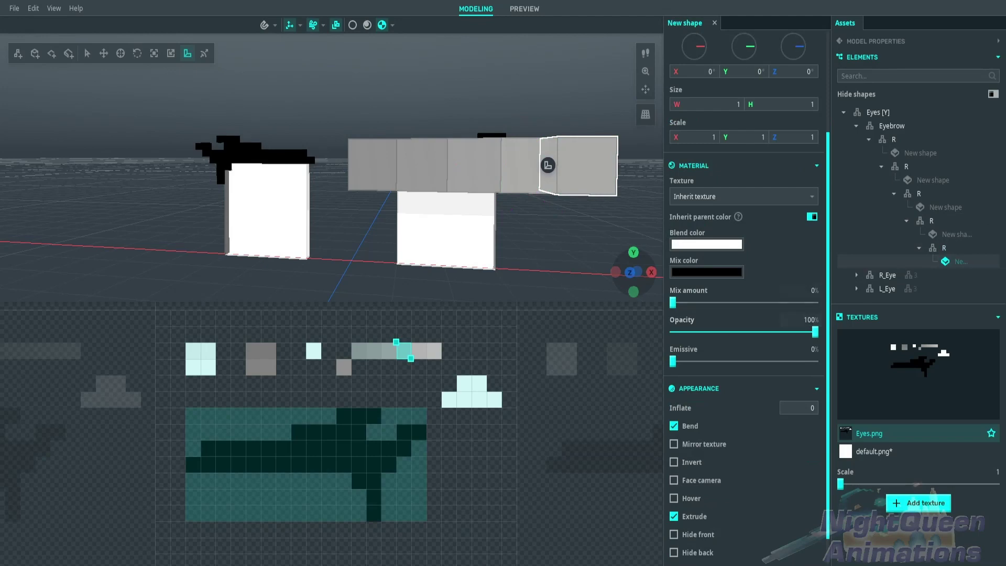
left_click(933, 248)
right_click(933, 248)
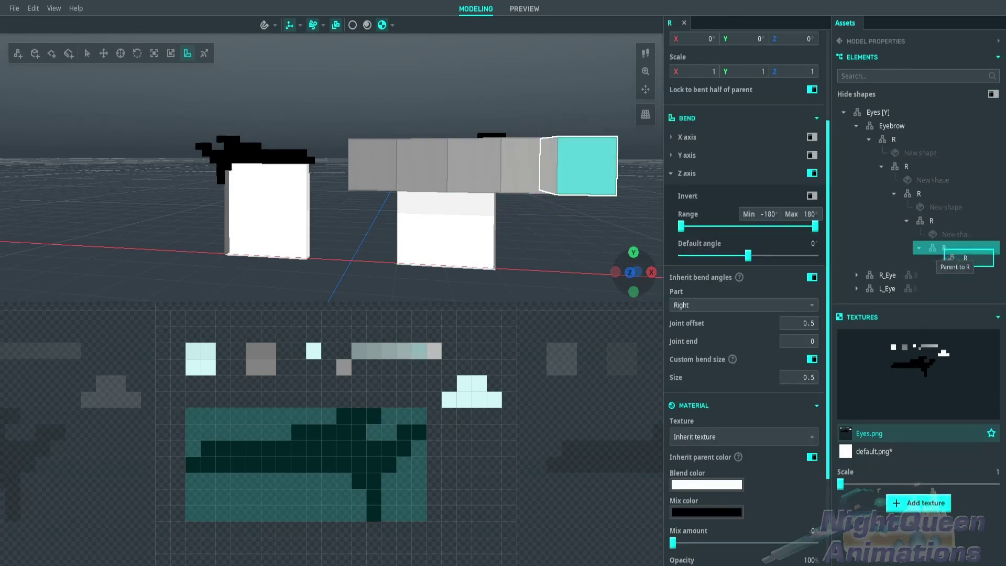
left_click(960, 244)
- Scale the Eyebrow part to X 0.4, Y 0.3 and Z 0.2
left_click(892, 125)
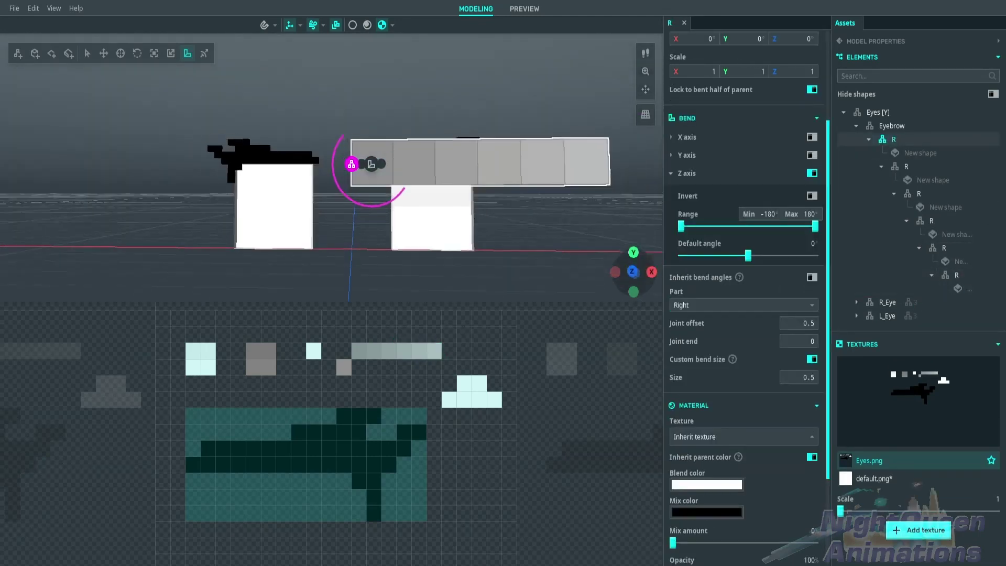
left_click_drag(697, 204, 681, 203)
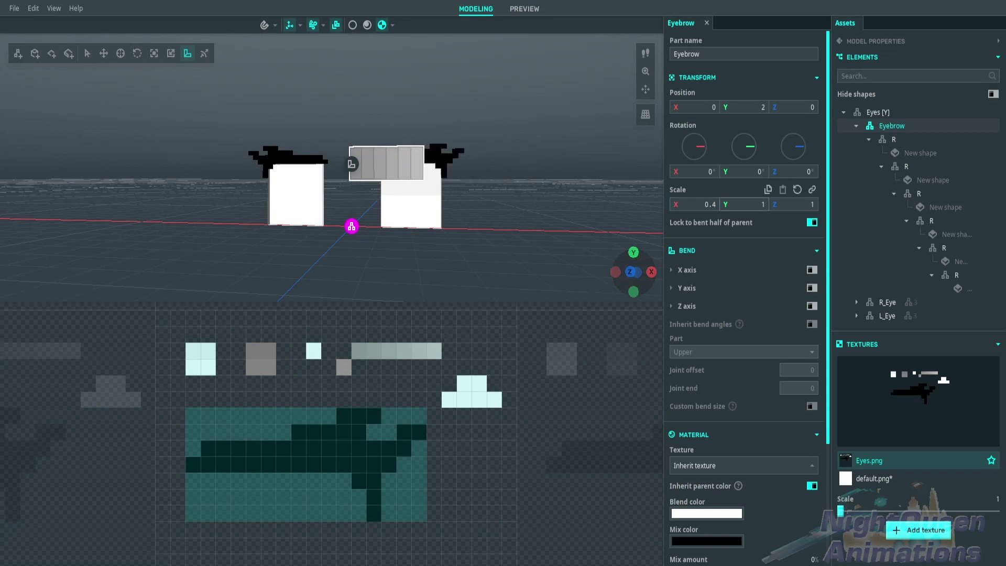
- Move the top-level R strip above the character's right eye at X -7.5 and Y 2.4
left_click(893, 140)
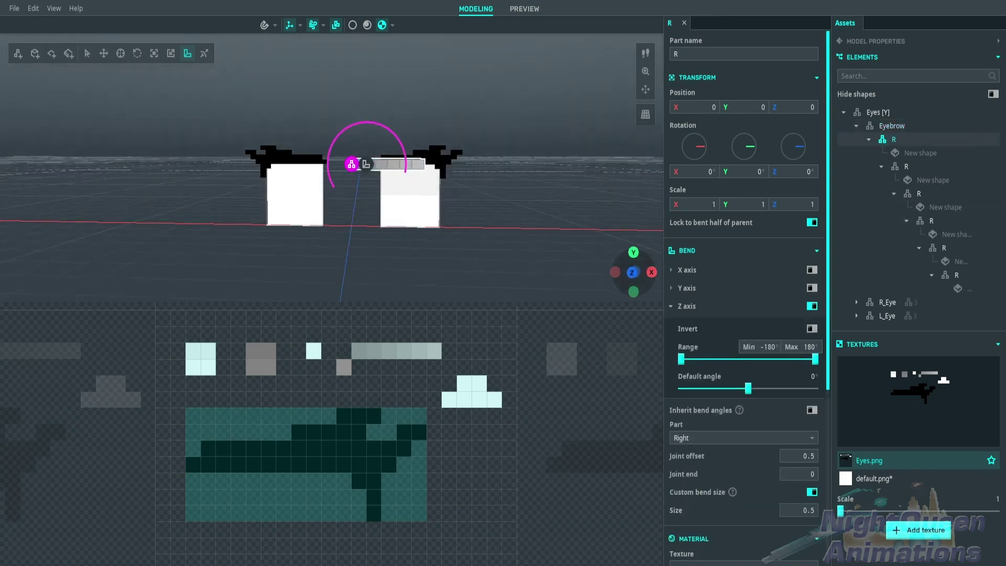
key("w")
left_click_drag(338, 164, 201, 163)
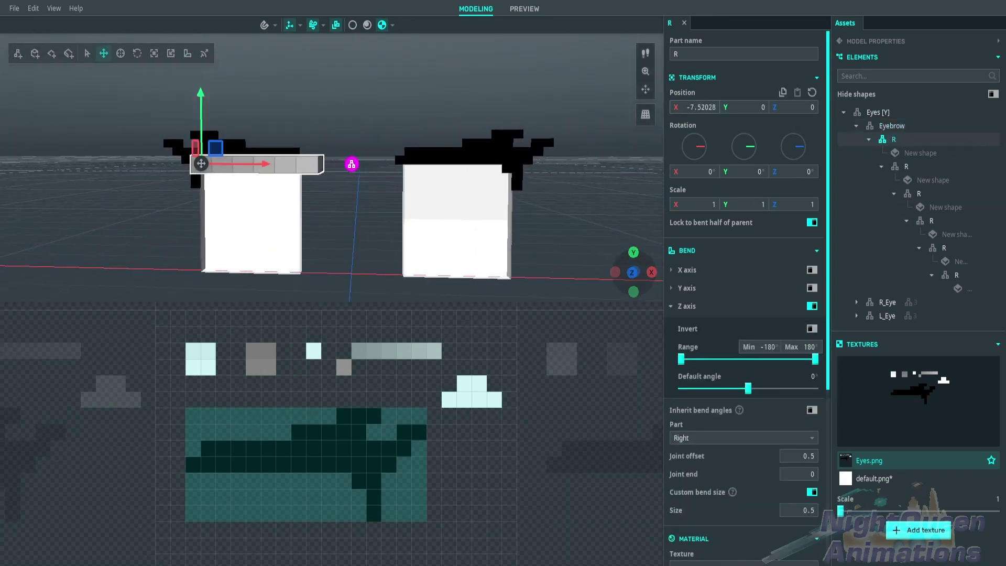
type("7.5")
key("Tab")
type("2")
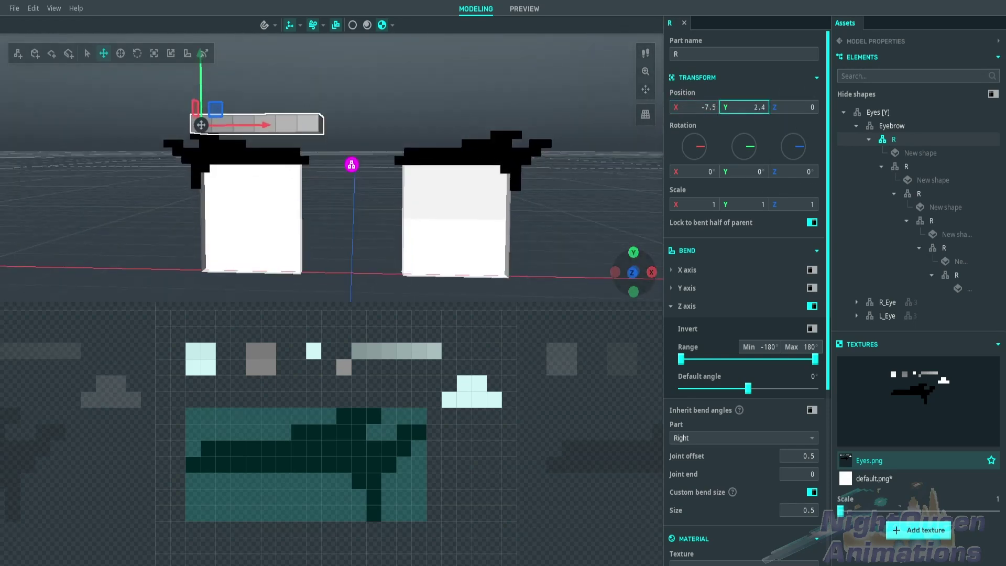
- Shift the Eyebrow part to about Z 0.08 and set the R strip's X position to -8
left_click(892, 126)
middle_click_drag(352, 165, 352, 202)
left_click(174, 156)
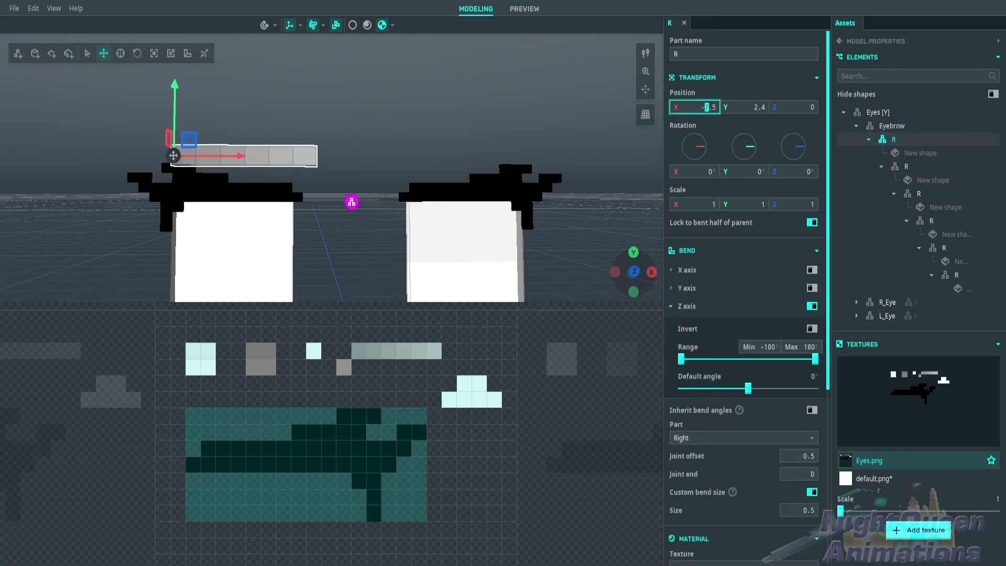
left_click(352, 236)
left_click(294, 153)
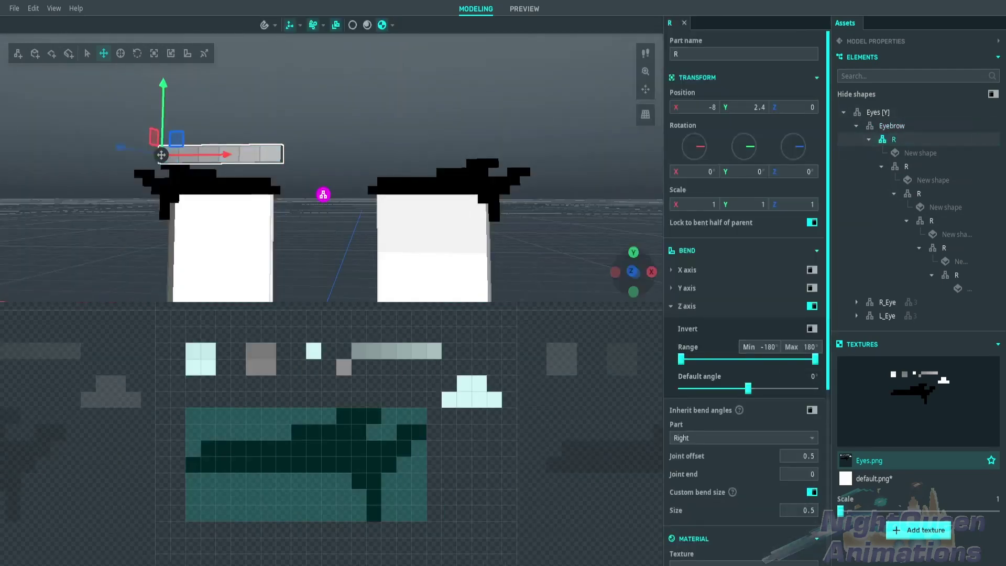
- Try bending the R eyebrow strip about the Z axis and reset its default angle
scroll(745, 315, "down", 5)
left_click_drag(748, 257, 760, 256)
right_click(759, 256)
left_click(787, 312)
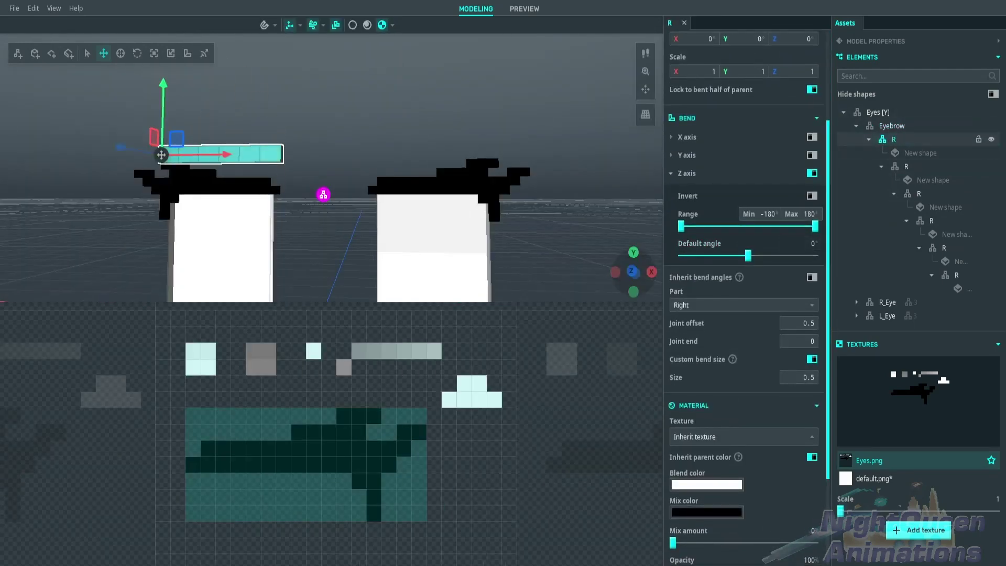
- Duplicate the whole R strip under Eyebrow, rotate the copy 180° about Y, and set its X position to 8
right_click(893, 140)
left_click(916, 175)
type("18")
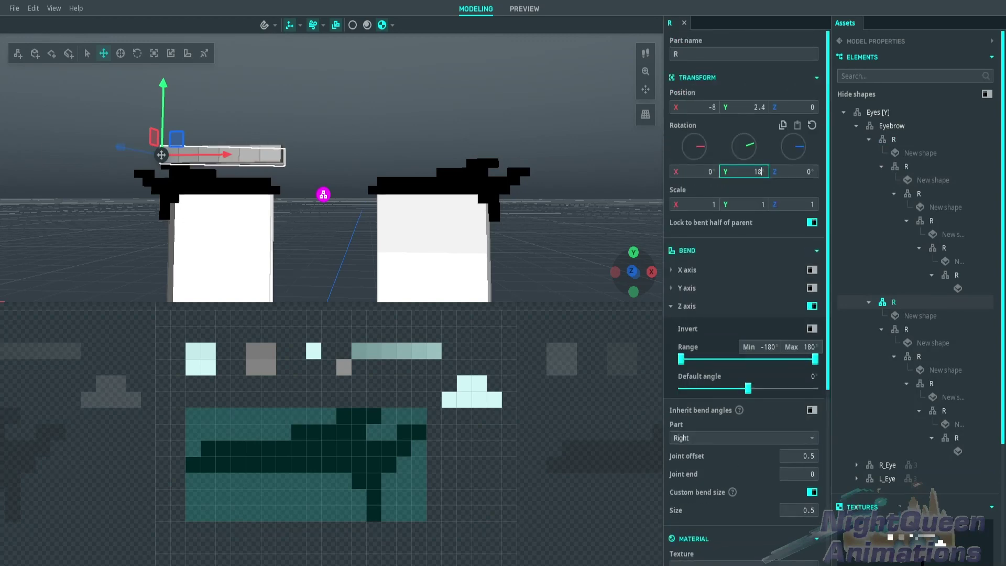
type("0")
key("Return")
type("8")
key("Return")
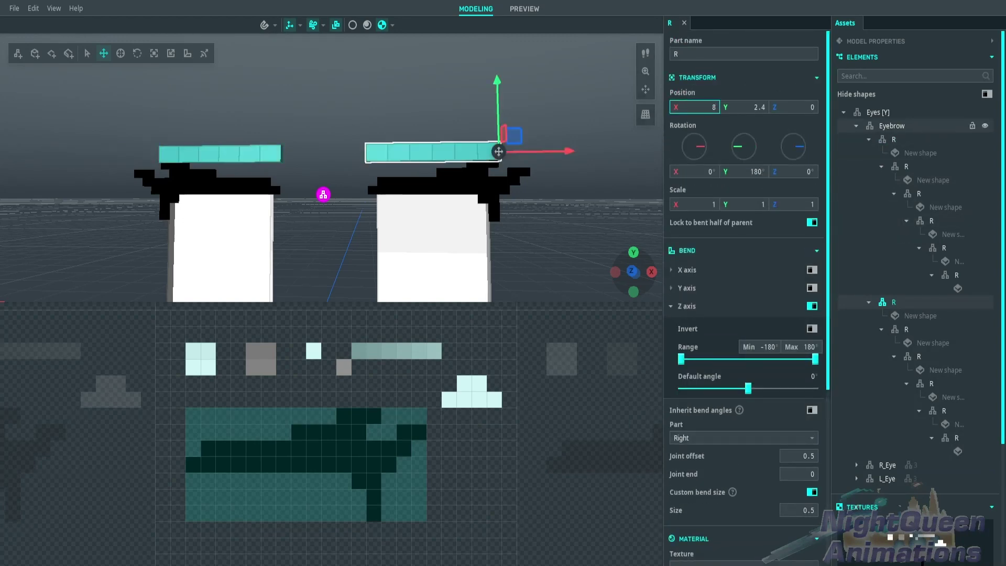
- Enable Z-axis bending on the Eyebrow part and turn off Lock to bent half of parent for both top-level R strips
left_click(892, 126)
left_click(687, 306)
scroll(744, 314, "down", 2)
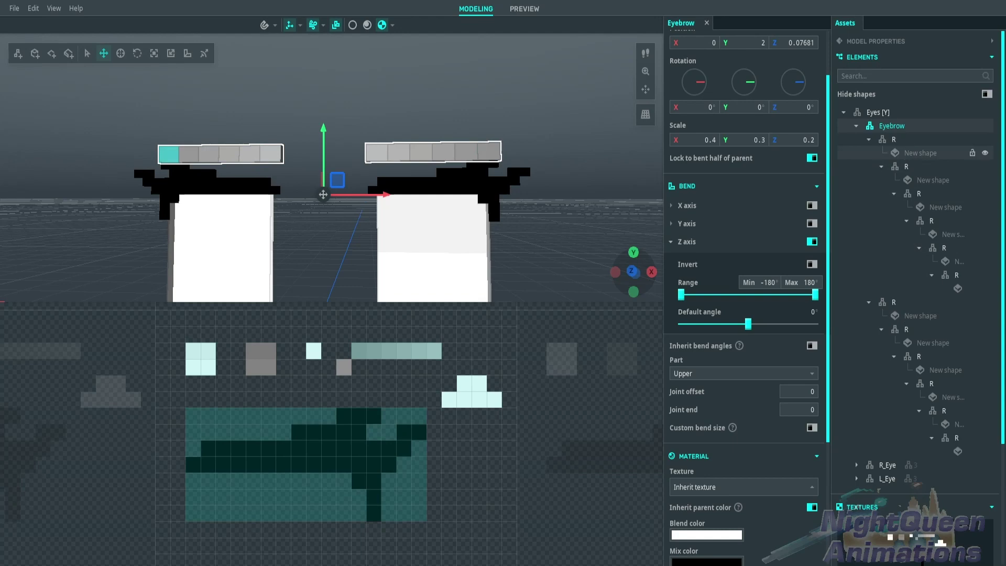
left_click(894, 140)
left_click(894, 302)
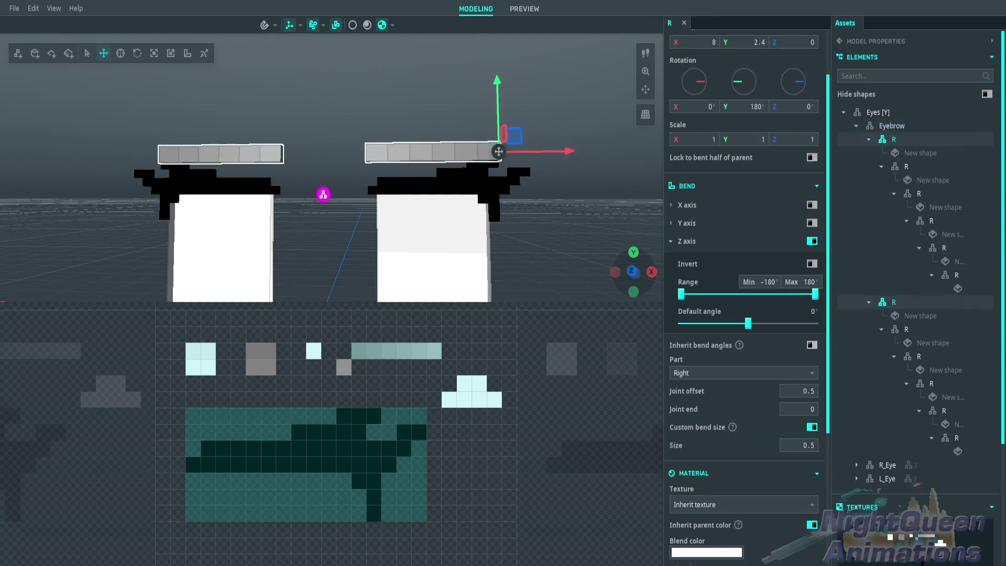
- Rename all six parts of the duplicated eyebrow strip L and collapse both strips in the element tree
left_click(956, 438)
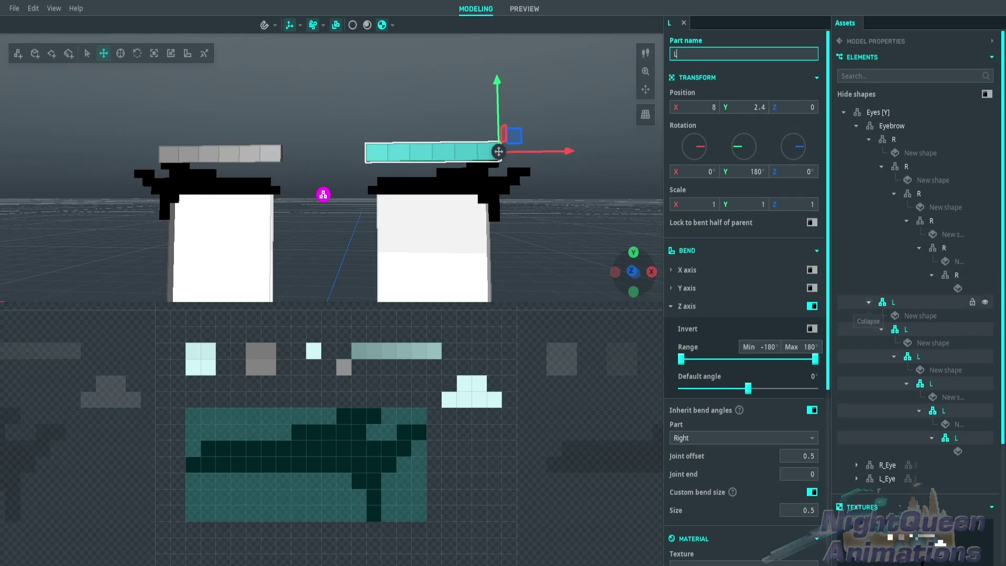
left_click(869, 303)
left_click(869, 140)
- Check the Eyebrow part's Z-axis bend settings and collapse the Eyebrow and Eyes branches with nothing left selected
left_click(323, 194)
scroll(802, 376, "down", 2)
mouse_move(802, 309)
left_mouse_down()
mouse_move(839, 310)
mouse_move(802, 309)
left_mouse_up()
left_click(857, 126)
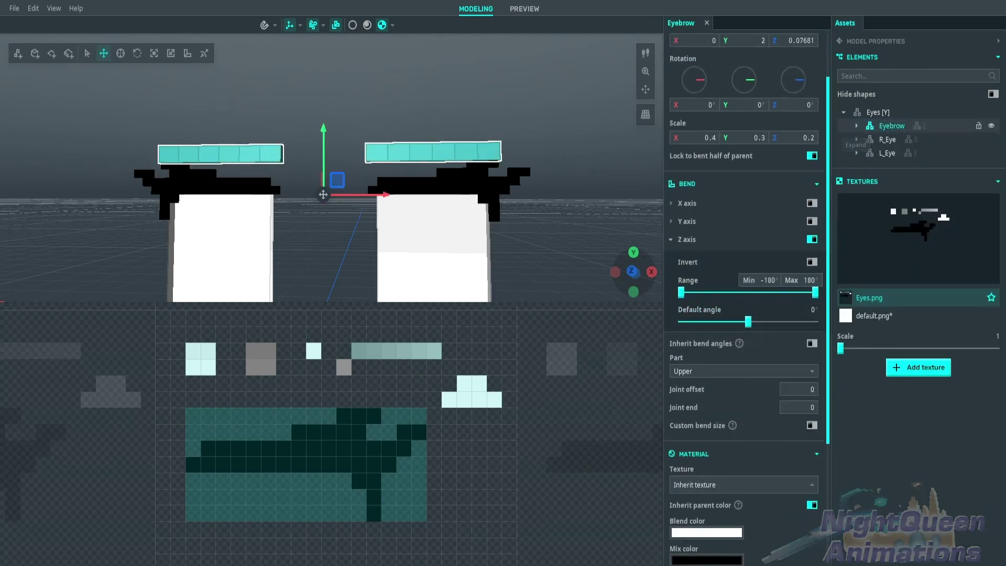
key("Escape")
left_click(844, 112)
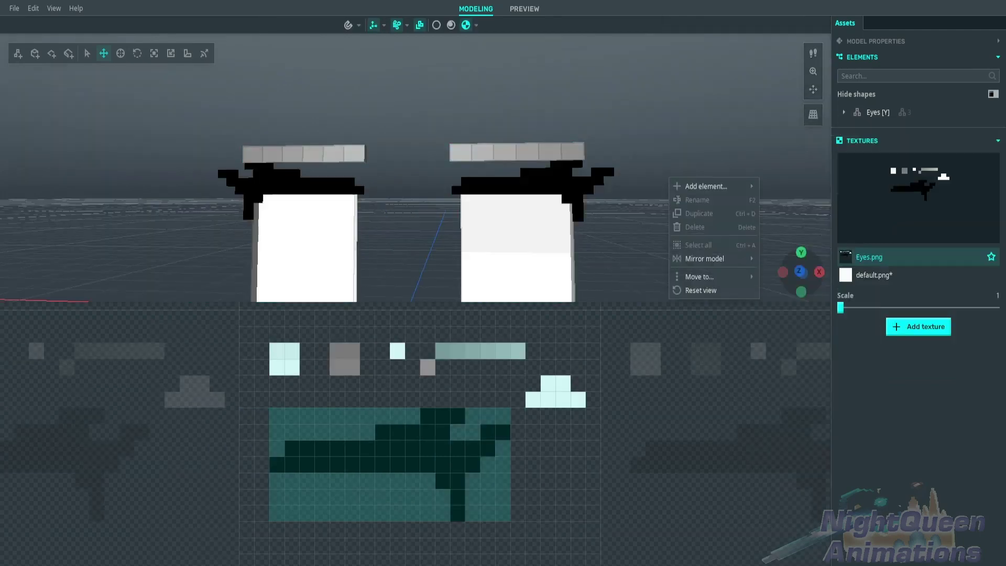
- Add a part named Iris at Y position 1 and give it a child part named R_Iris
scroll(681, 210, "down", 3)
left_click(18, 53)
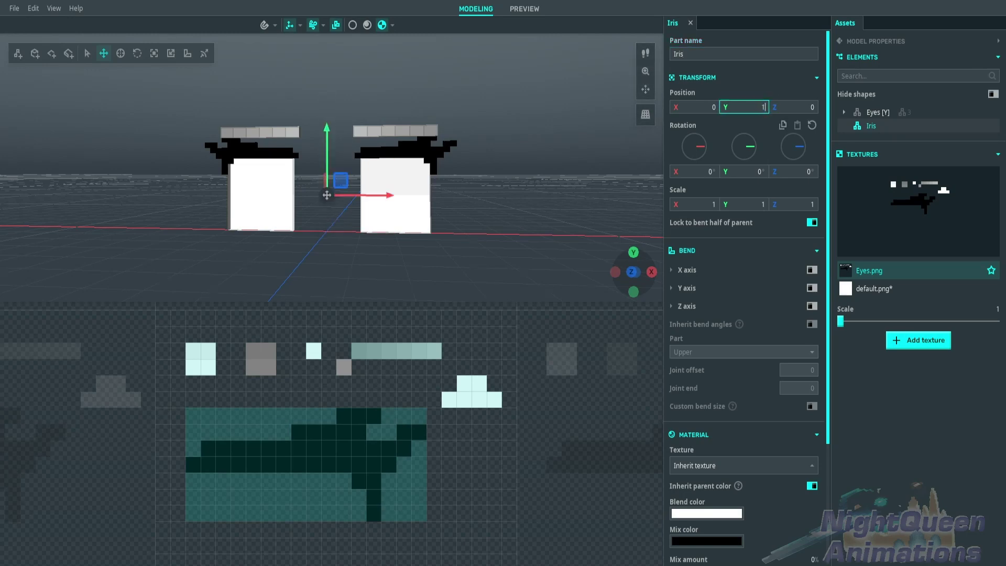
scroll(326, 195, "up", 3)
scroll(327, 195, "down", 1)
right_click(871, 126)
left_click(897, 133)
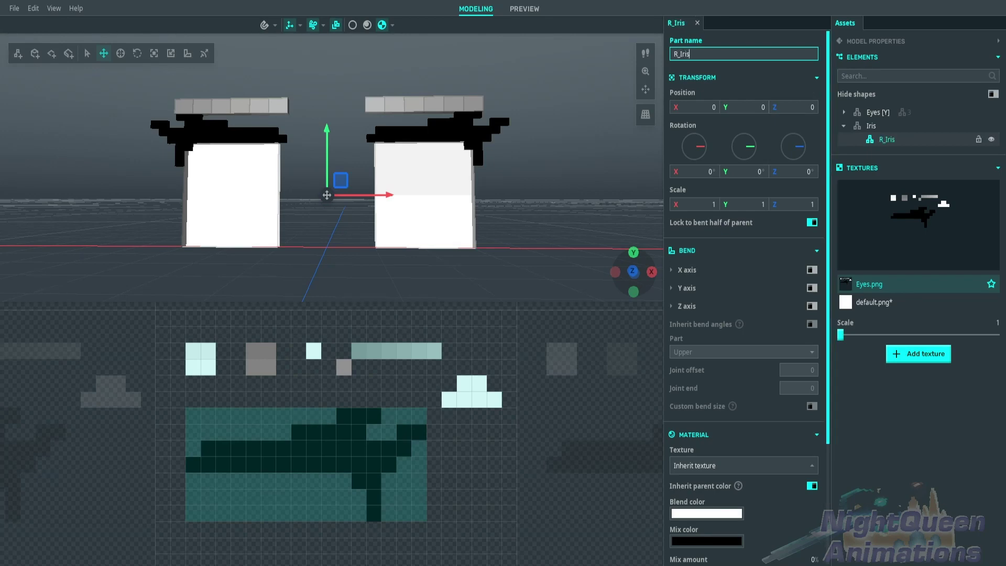
- Add a 3D plane to R_Iris, map it to the white 2 by 2 square, and set its pivot offset to X -1, Y -1
right_click(899, 139)
left_click(870, 176)
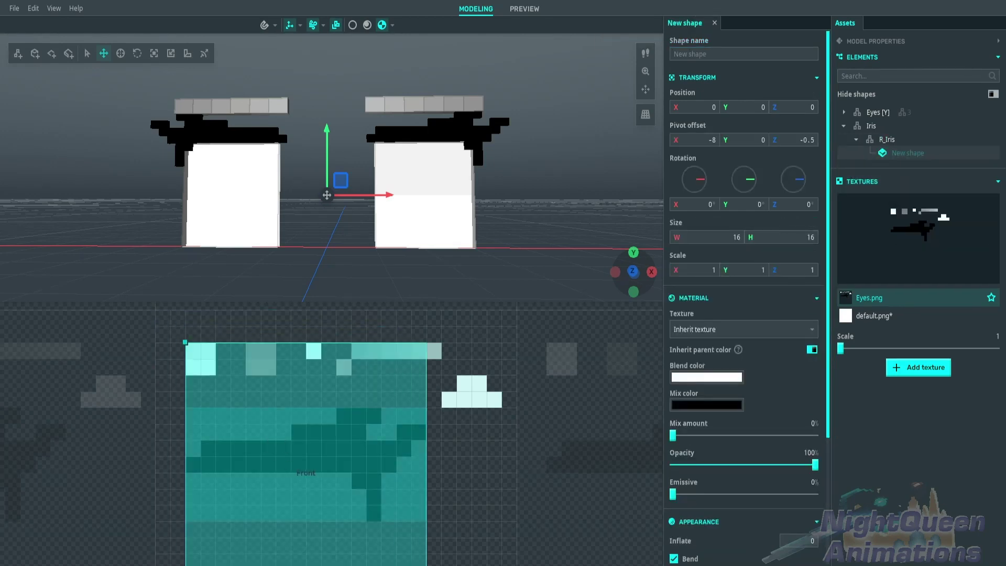
type("-1")
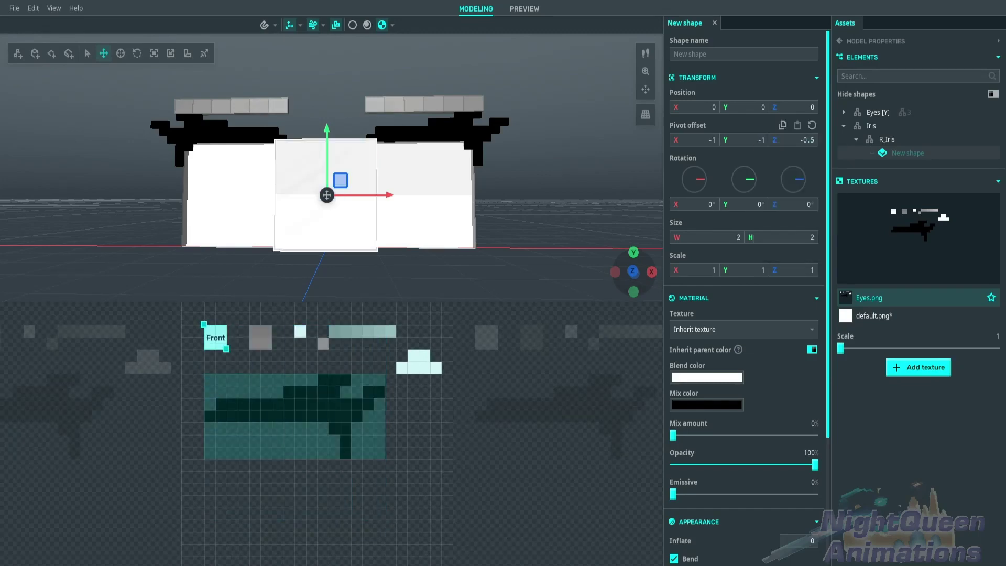
- Scale the iris plane to X 0.5, Y 0.8 and Z 0.15
type("0.5")
type("0.7")
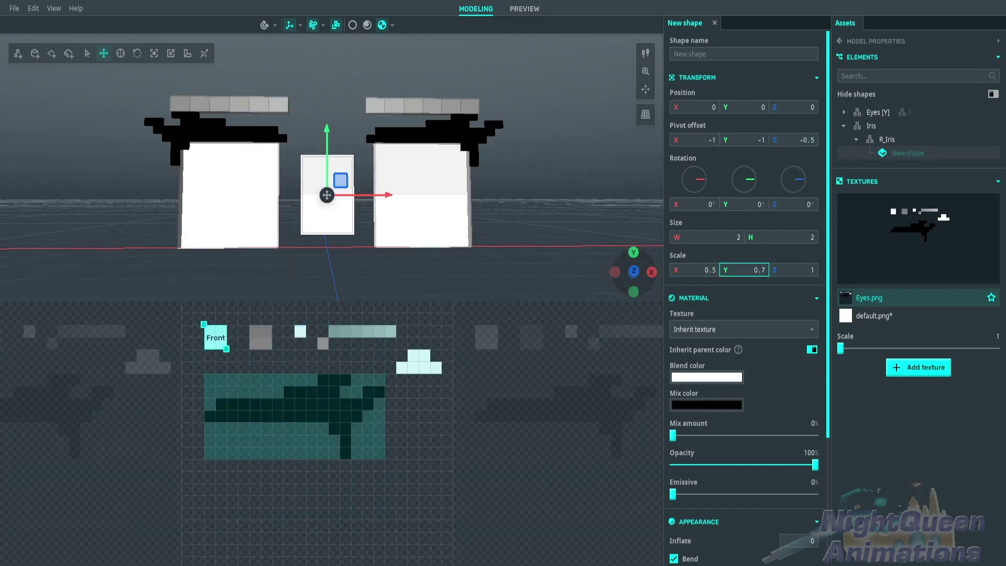
key("Tab")
type("0.2")
key("Return")
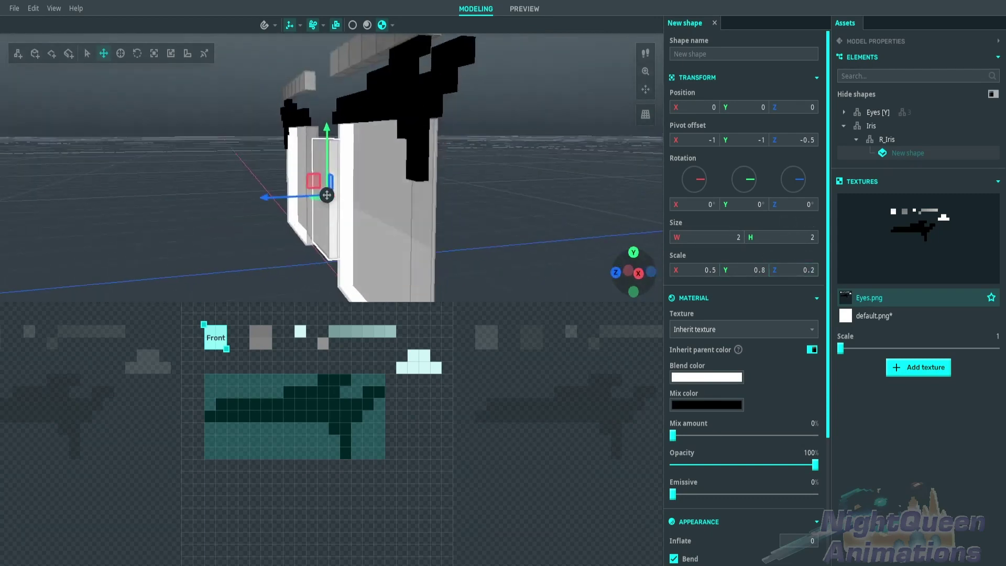
key("Return")
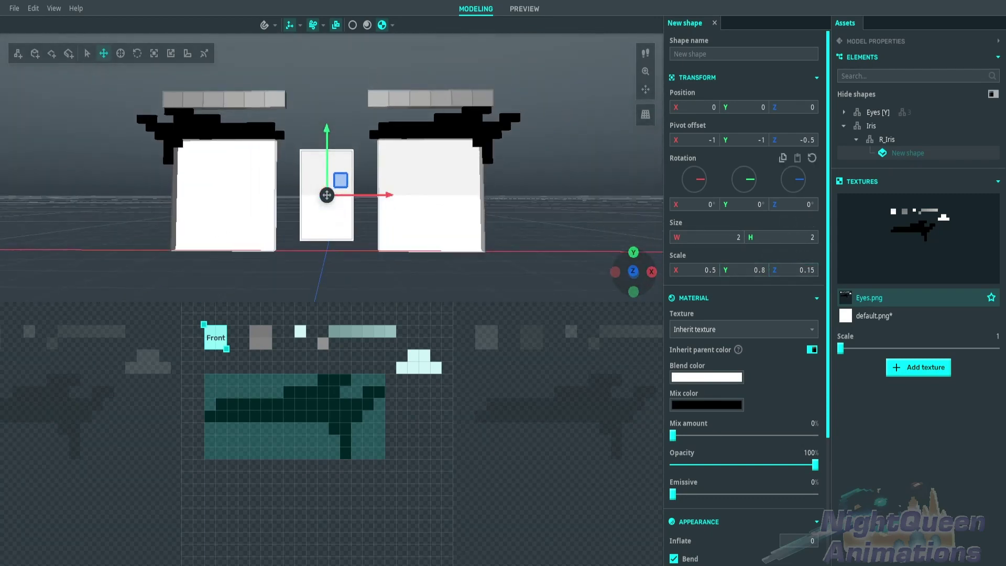
- Tint the iris plane muted red (RGB 197, 97, 97) and move R_Iris along X to about -1.64, onto the R_Eye white
left_click(706, 377)
left_click(725, 408)
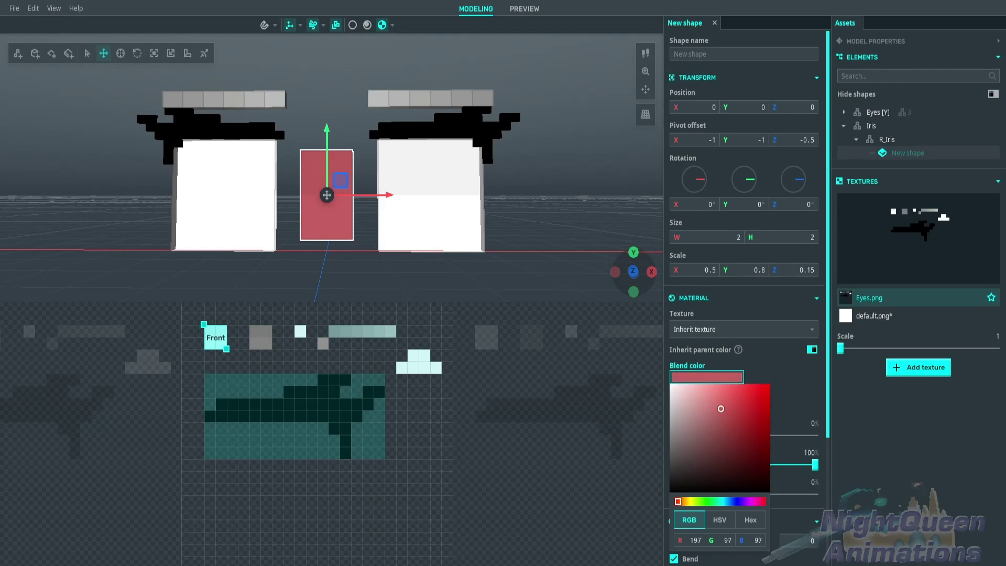
left_click(887, 139)
left_click_drag(385, 194, 306, 195)
middle_click_drag(306, 195, 357, 178)
- Set the render depth of the Iris part to -6
left_click(871, 126)
scroll(745, 314, "down", 5)
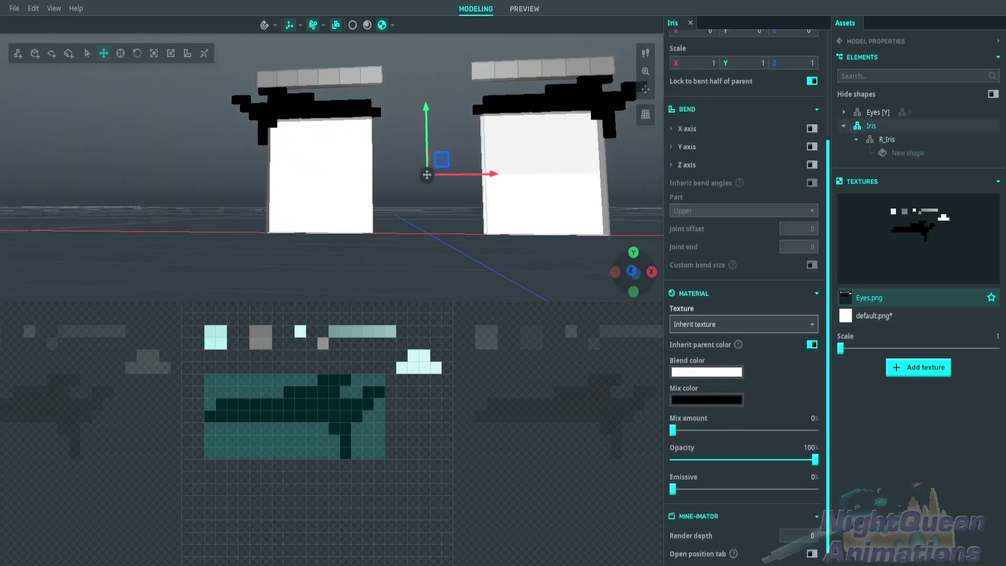
left_click(799, 536)
type("-6")
key("Return")
scroll(331, 157, "up", 3)
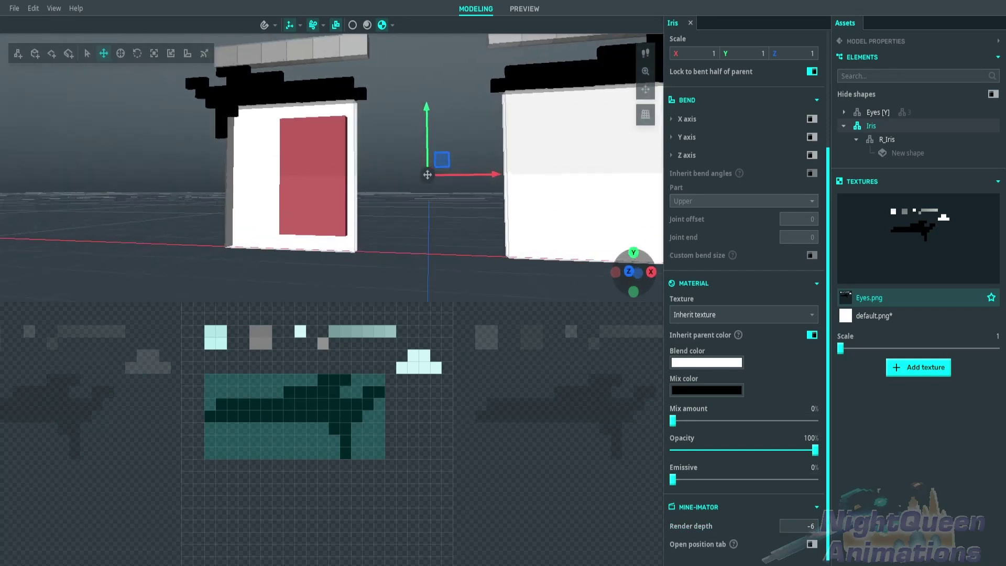
- Expand the Eyes and R_Eye branches and give the R_Iris part a render depth of -6
scroll(332, 157, "down", 2)
left_click(844, 112)
left_click(856, 139)
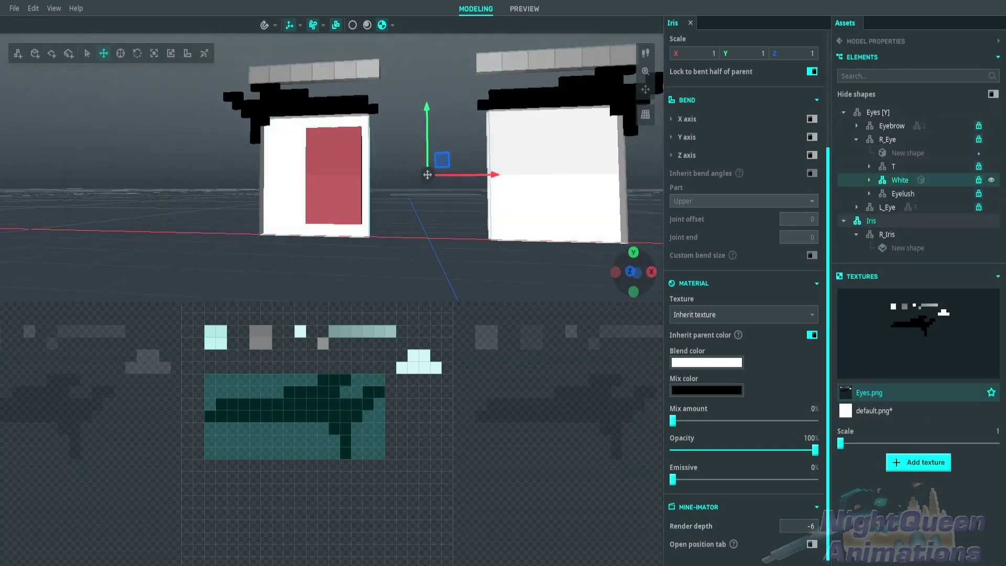
left_click(334, 175)
middle_click_drag(334, 175, 367, 175)
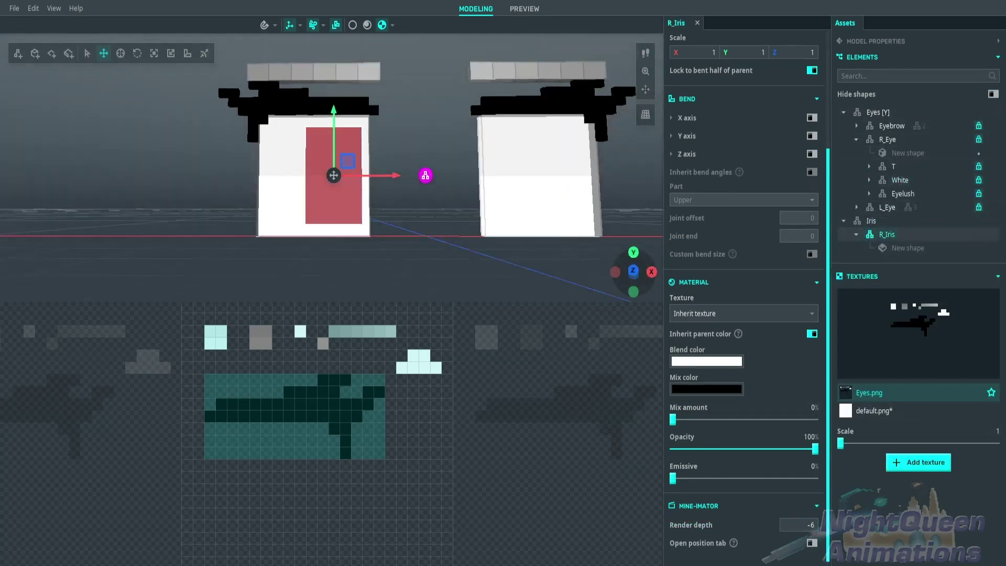
- Set the Y scale of the plane in R_Iris to 0.9
scroll(334, 175, "up", 2)
left_click(908, 248)
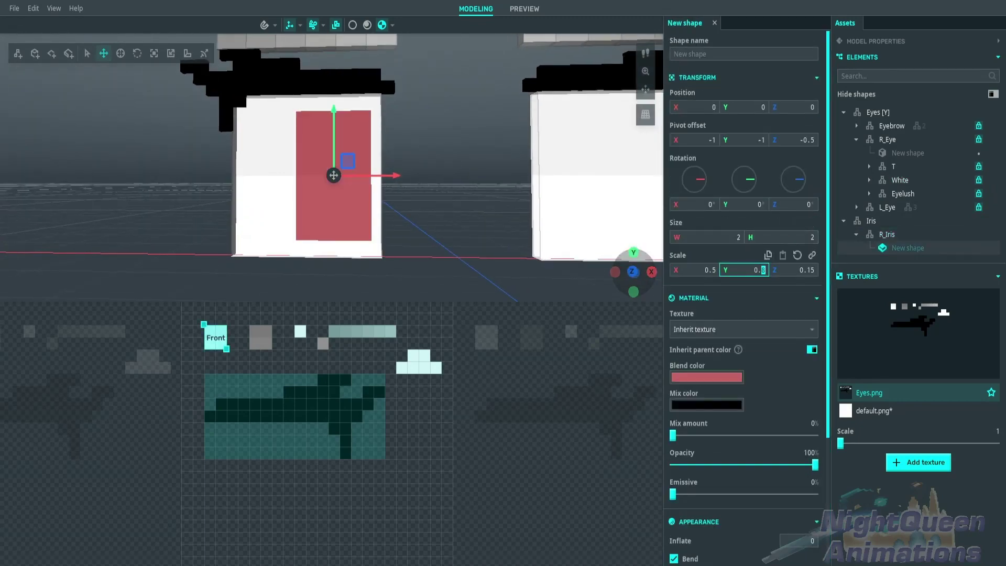
middle_click_drag(334, 175, 395, 193)
- Move R_Iris back along Z to -0.115 so the iris sits closer to the eye white
left_click(871, 221)
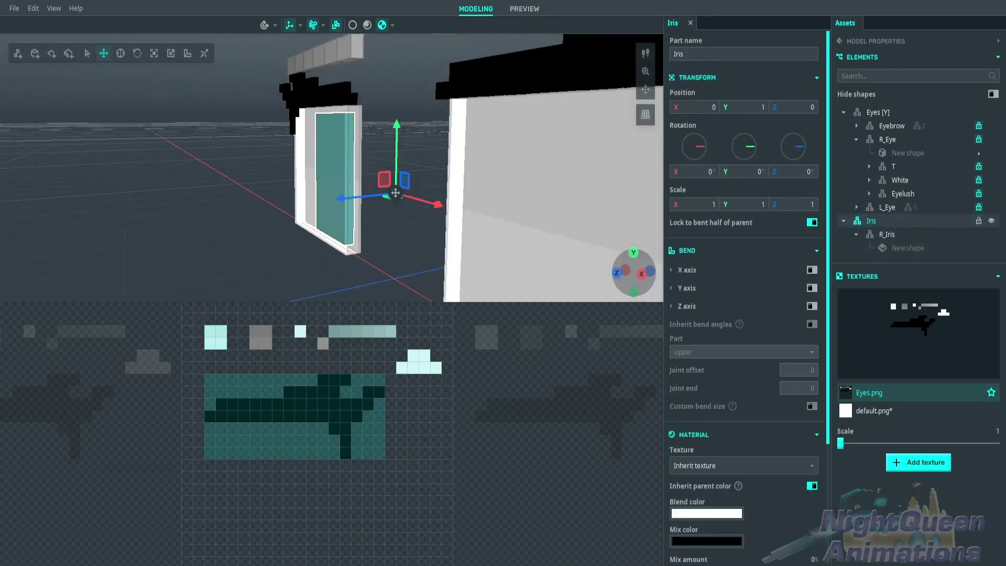
left_click(336, 175)
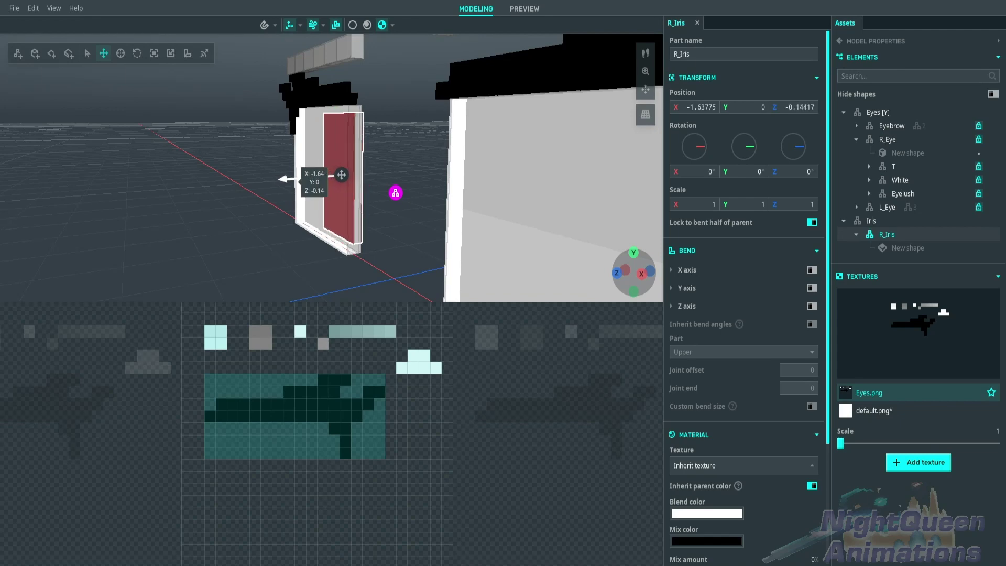
left_click(617, 272)
- Change the blend color of the R_Iris plane to a deeper, more saturated red
left_click(908, 248)
left_click(706, 376)
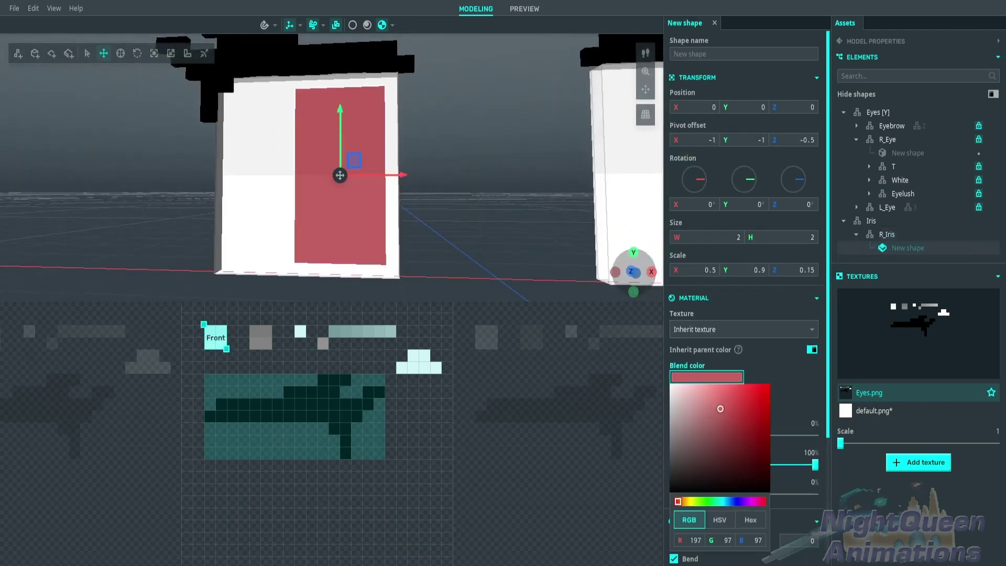
key("ctrl+z")
scroll(331, 167, "down", 3)
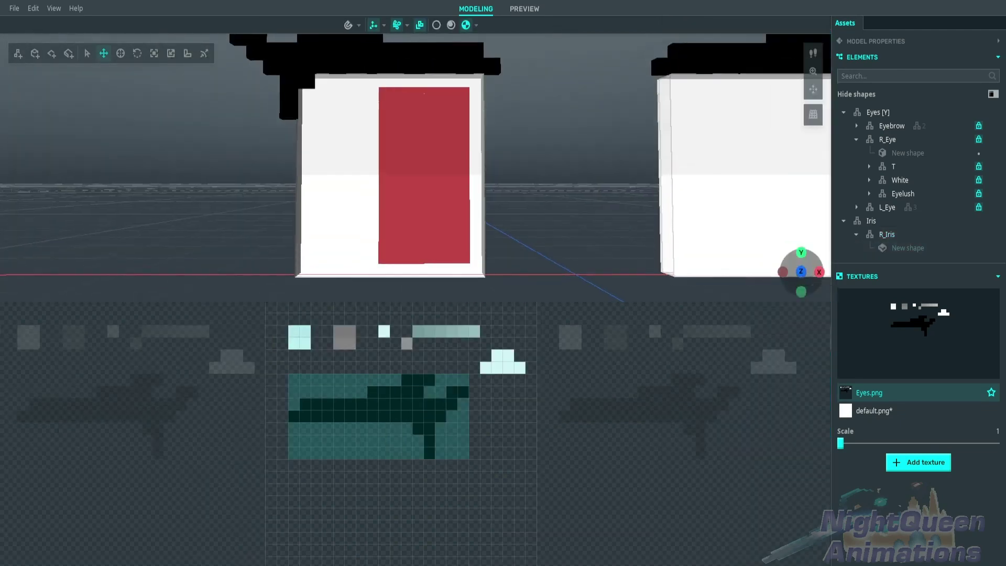
- Duplicate R_Iris as a child of itself, reset the copy's position to 0, and name it R_Iris 2
left_click(888, 234)
right_click(887, 234)
left_click(923, 269)
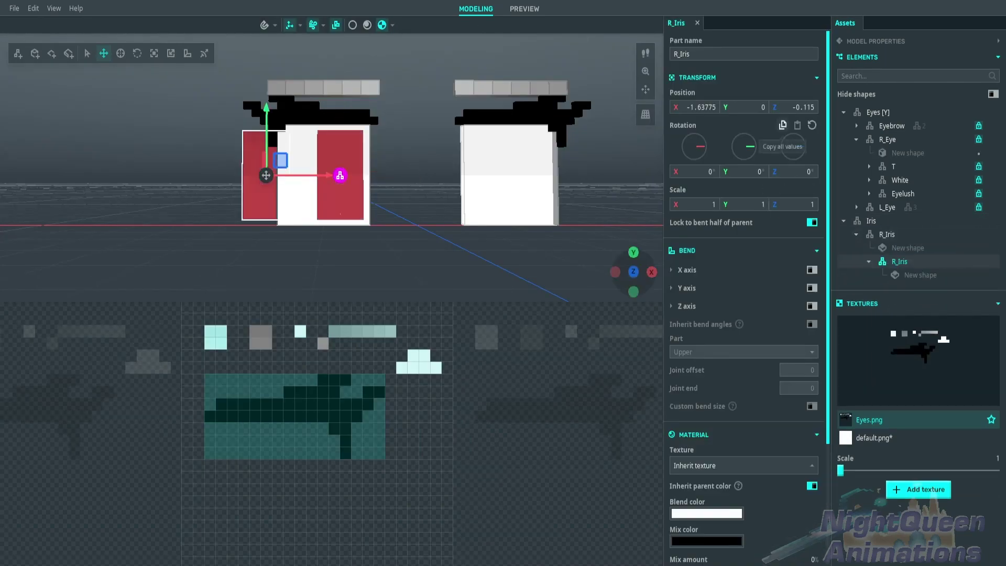
left_click(811, 93)
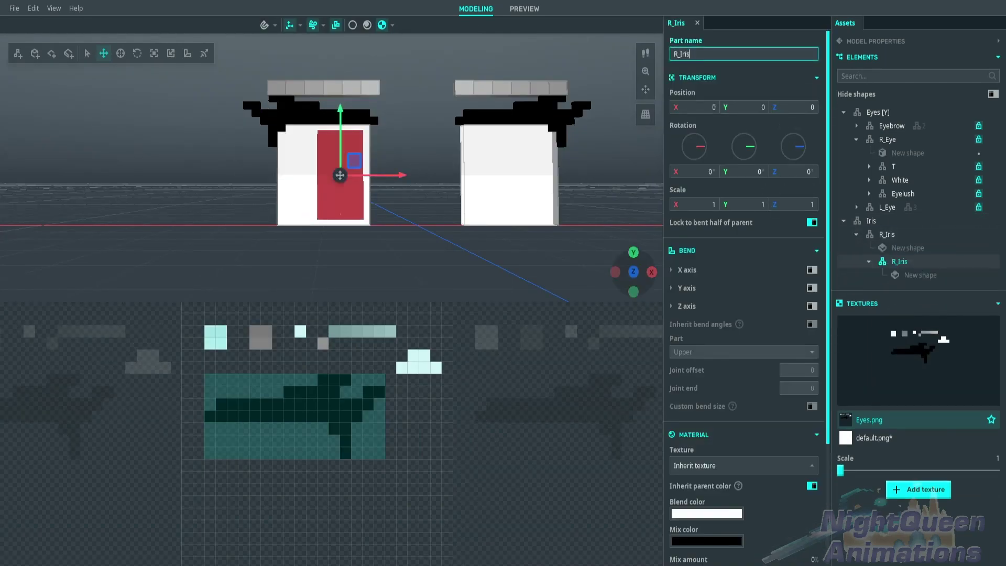
- Map the R_Iris 2 plane to the grey 2 by 2 square and set its X scale to 0.3
left_click(915, 275)
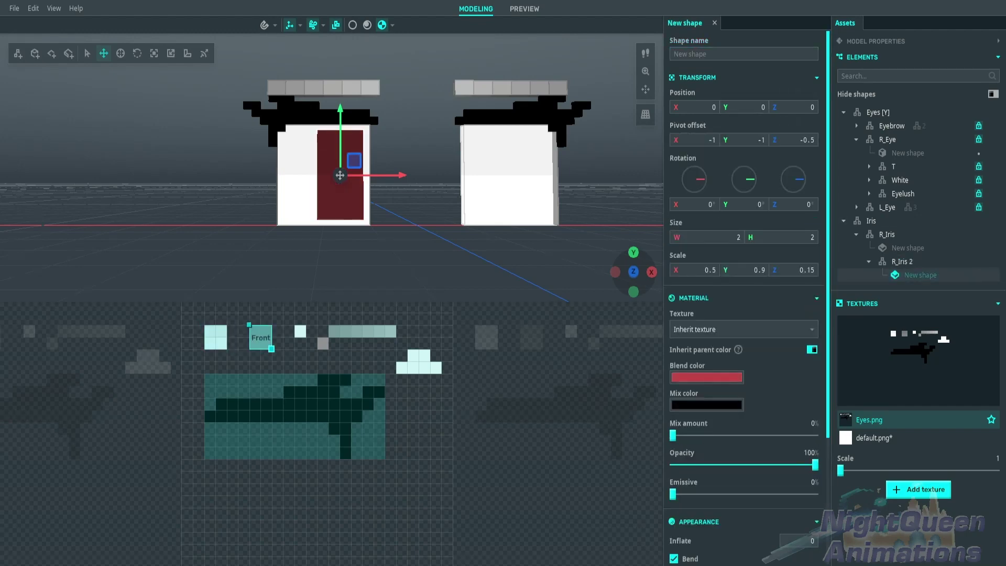
type("3")
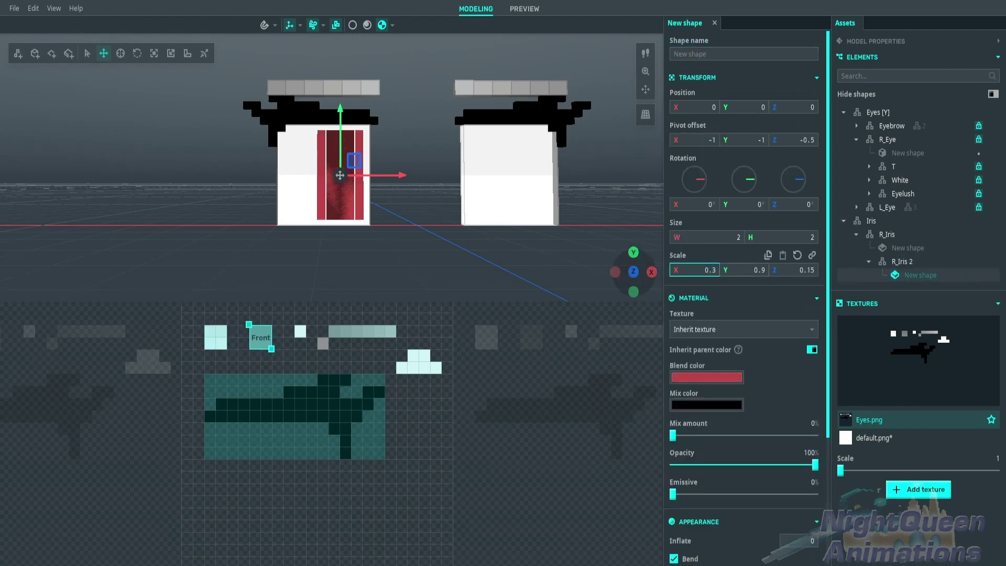
middle_click_drag(340, 175, 341, 175)
- Move R_Iris 2 forward along Z to about 0.005 and adjust its plane's Y scale to fit inside the iris
left_click(341, 175)
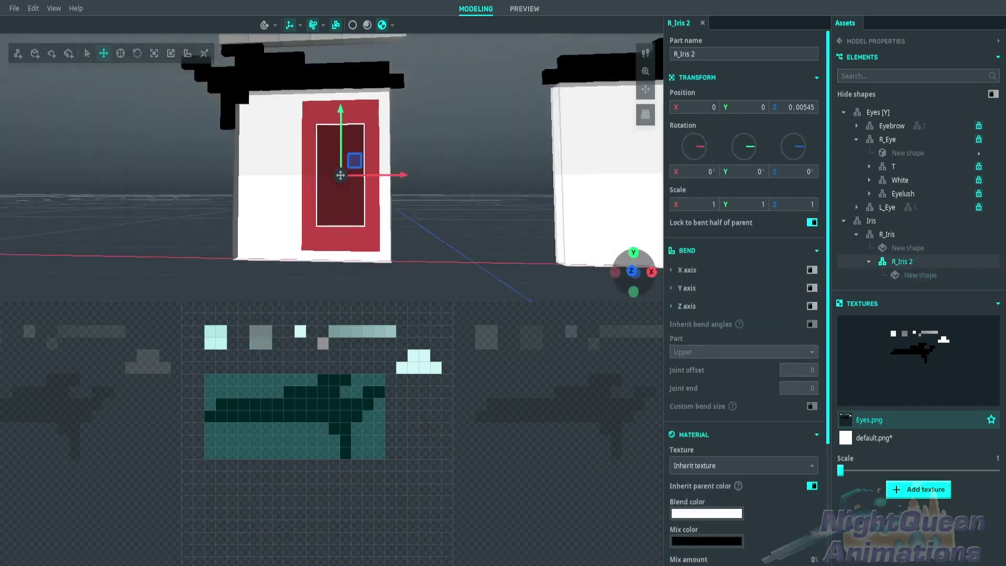
left_click(341, 175)
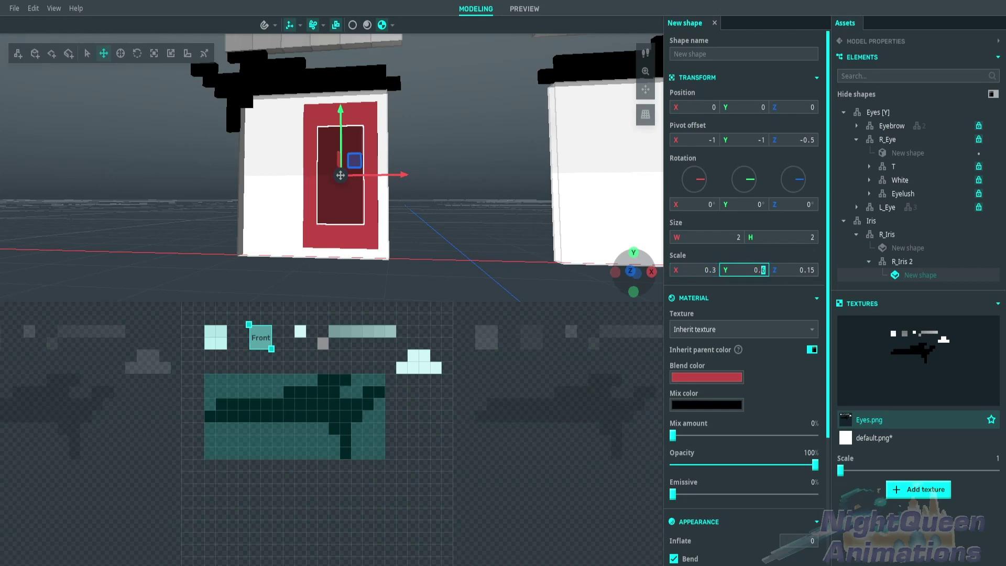
scroll(341, 175, "down", 3)
key("Escape")
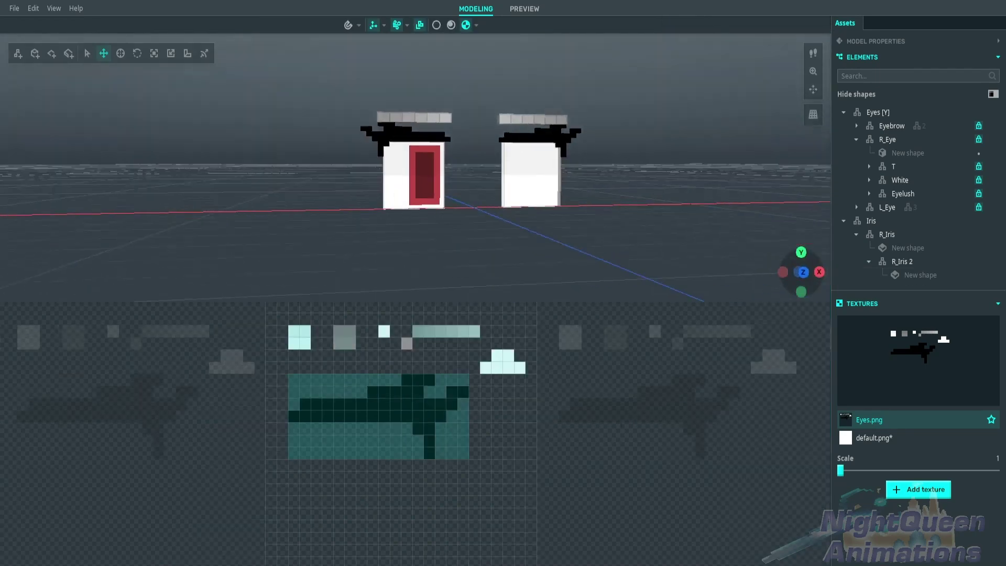
- Add a child part named Sparcle to R_Iris
scroll(414, 173, "up", 3)
left_click(869, 261)
key("KP_1")
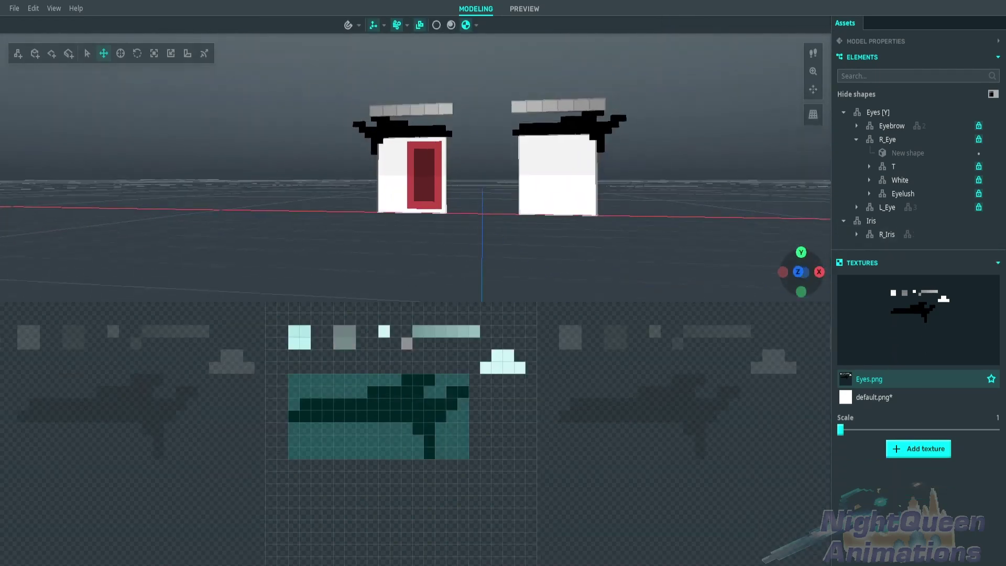
left_click(869, 261)
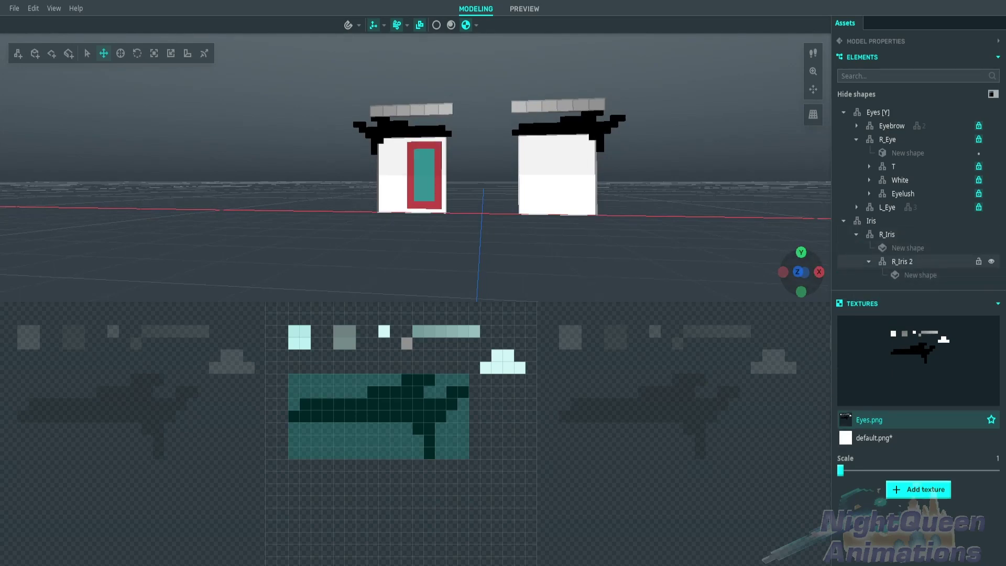
left_click(902, 261)
right_click(902, 262)
left_click(876, 246)
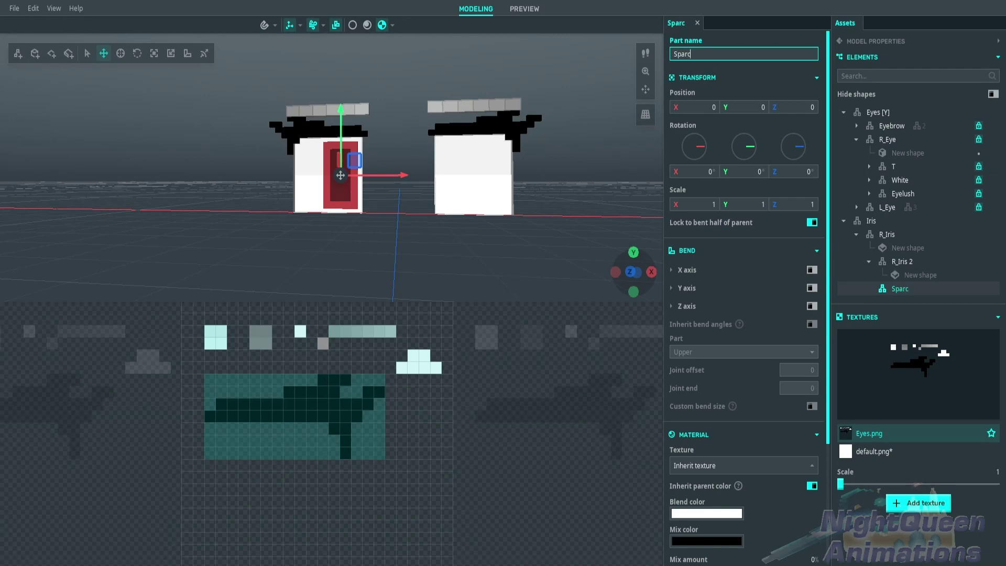
key("Return")
- Add a 3D plane to Sparcle with a width of 1 and a height of 1
right_click(902, 289)
mouse_move(922, 292)
left_click(875, 340)
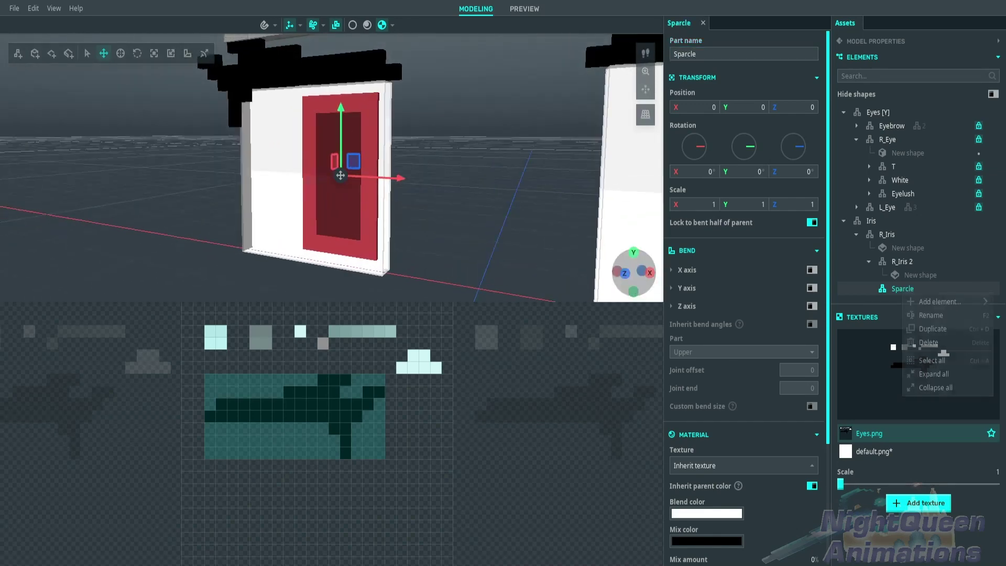
double_click(733, 238)
type("1")
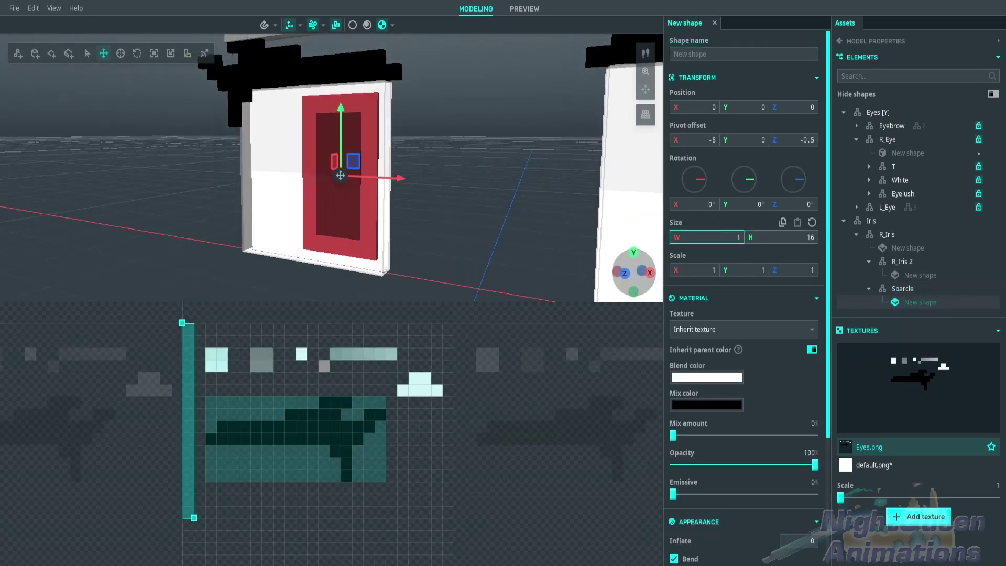
key("Tab")
type("1")
- Set the Sparcle plane's pivot offset to X -0.5, Y -0.5, map it to the single white pixel, and scale it to 0.1 on all axes
left_click(811, 125)
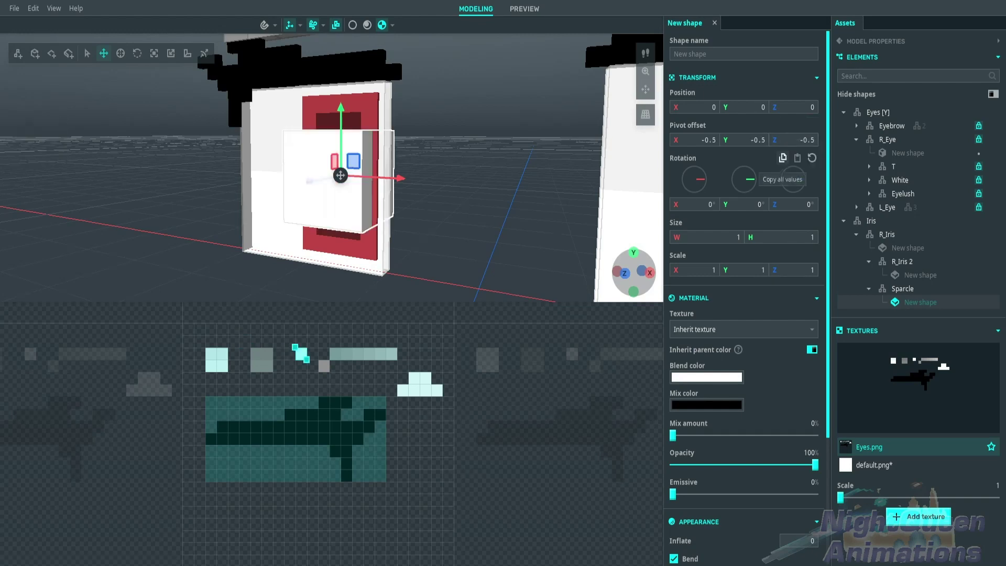
double_click(794, 270)
type("0.")
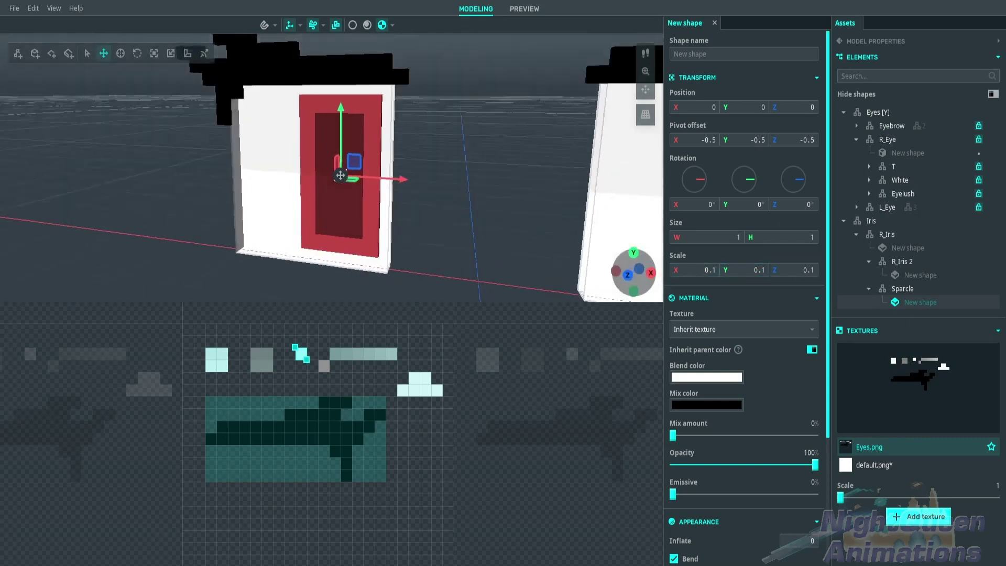
- Move Sparcle forward along Z in front of the pupil and set its render depth to -5
left_click(903, 289)
left_click_drag(341, 175, 339, 170)
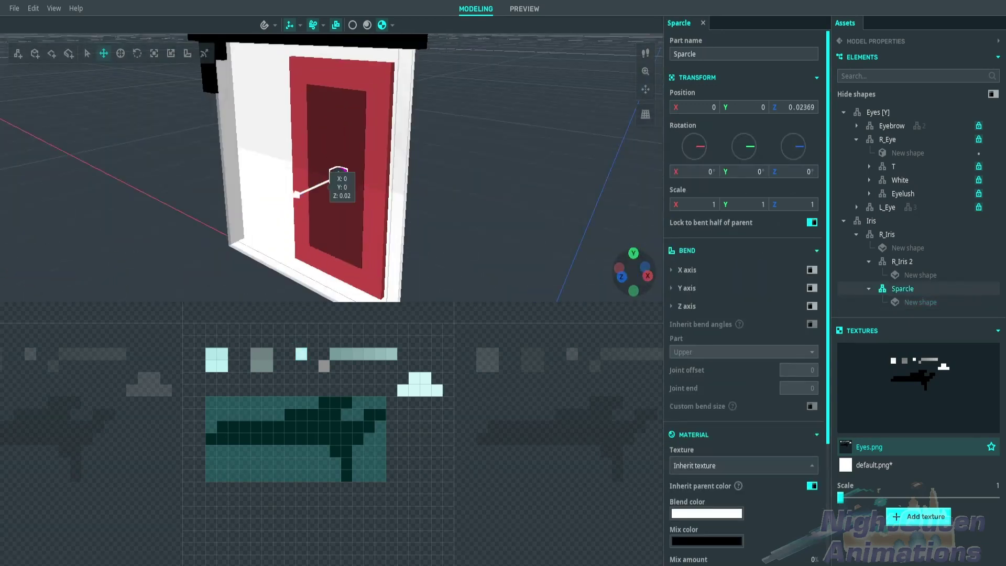
scroll(745, 315, "down", 3)
left_click(621, 277)
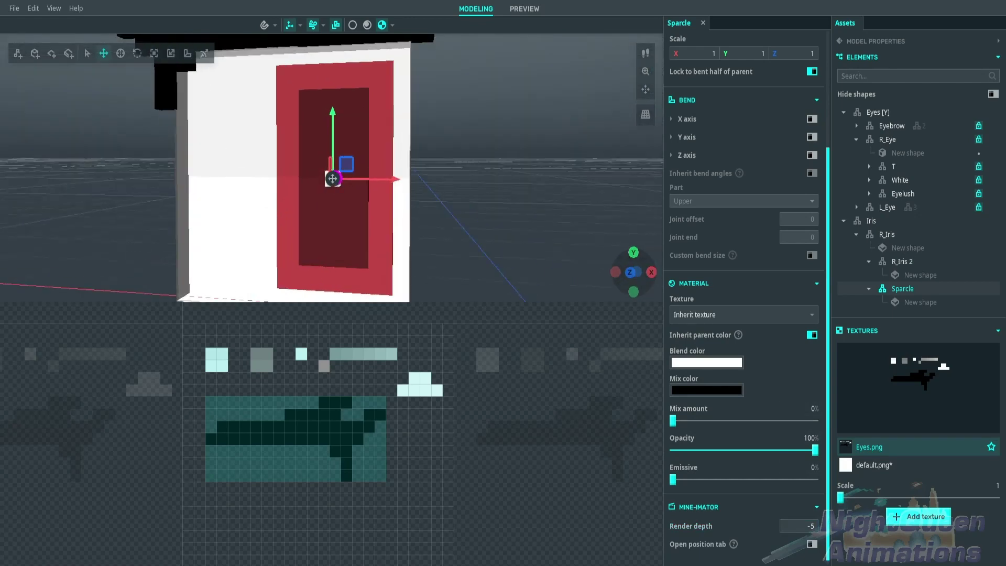
- Scale the Sparcle plane to X 0.2 and Y 0.3
left_click(920, 302)
type("22")
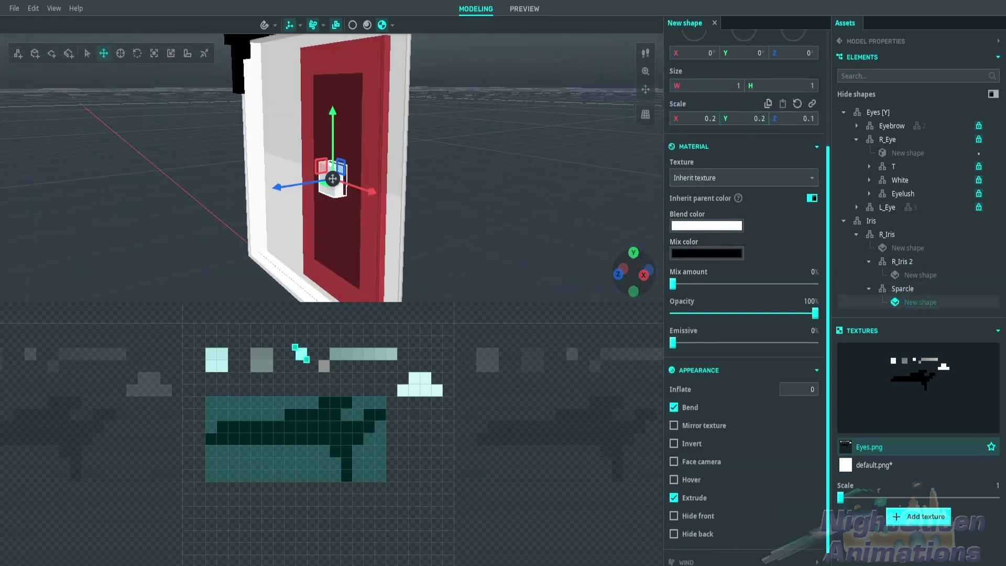
left_click(619, 274)
- Move Sparcle to the upper right corner of the pupil
left_click(903, 289)
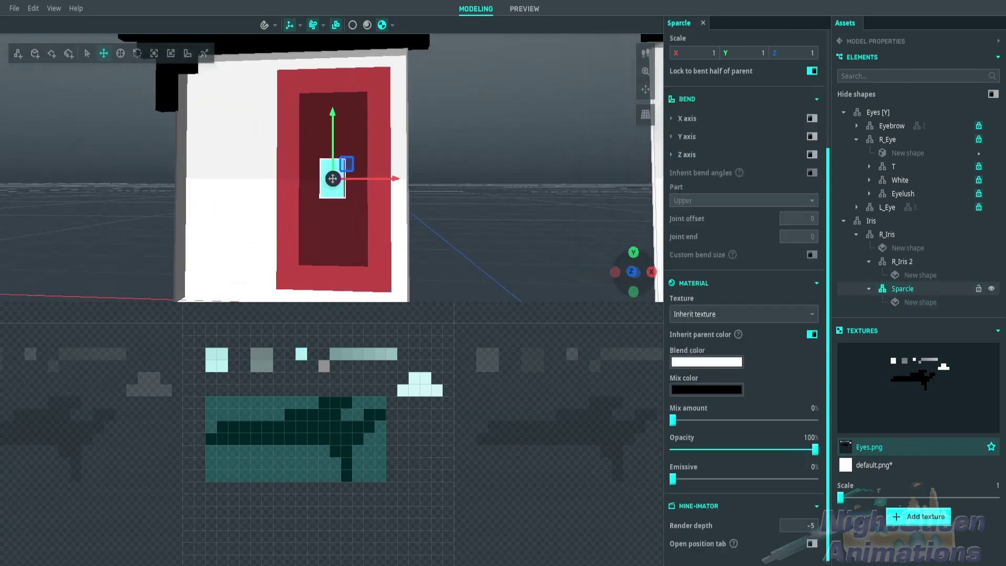
middle_click_drag(367, 184, 398, 181)
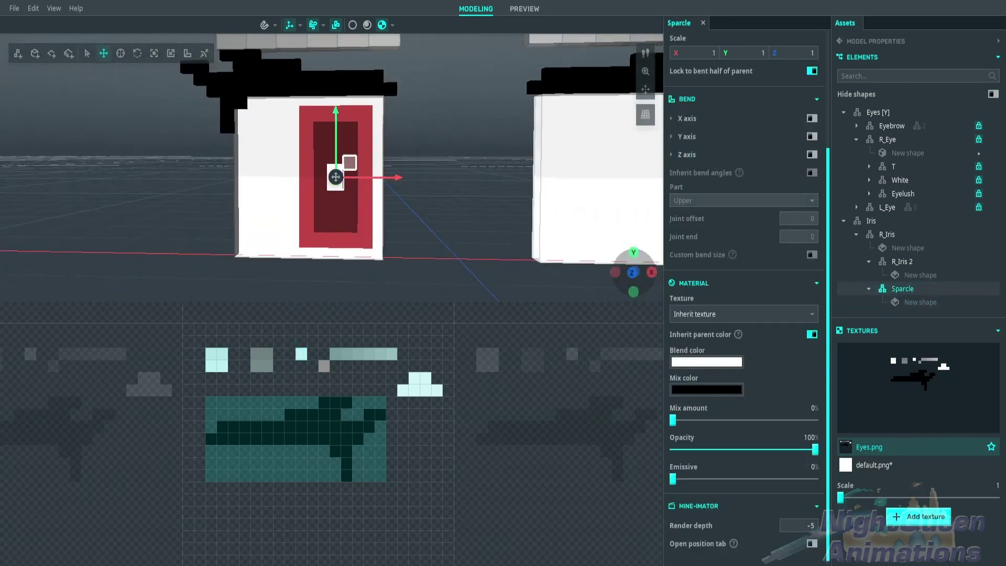
left_click_drag(335, 176, 360, 127)
- Duplicate the Sparcle plane and place the copy below and slightly to the right of the first one
left_click(920, 302)
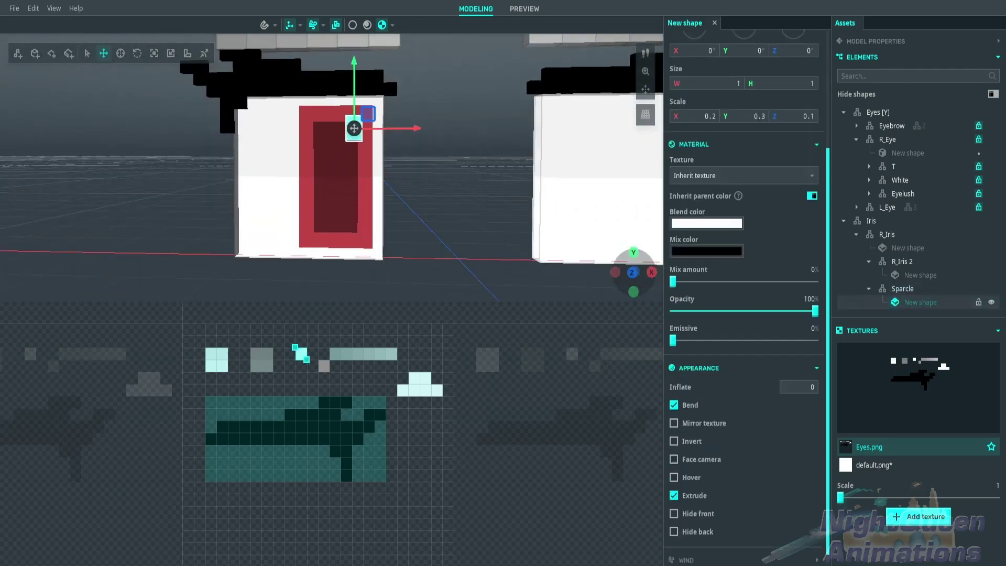
right_click(914, 302)
left_click(939, 328)
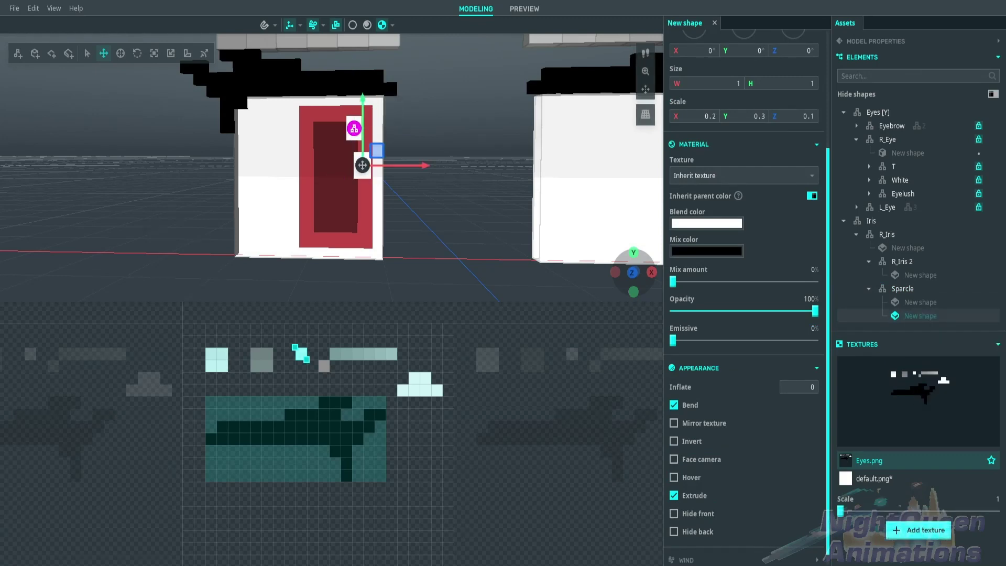
- Set the upper sparkle plane's X scale to 0.3 and move Sparcle to about X 0.2, Y 0.5
left_click(921, 302)
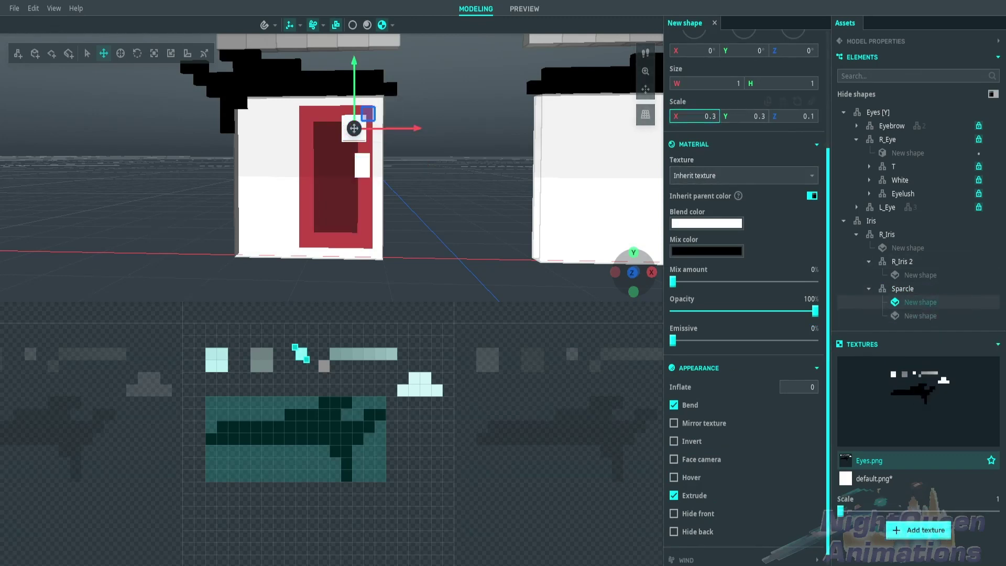
left_click(902, 288)
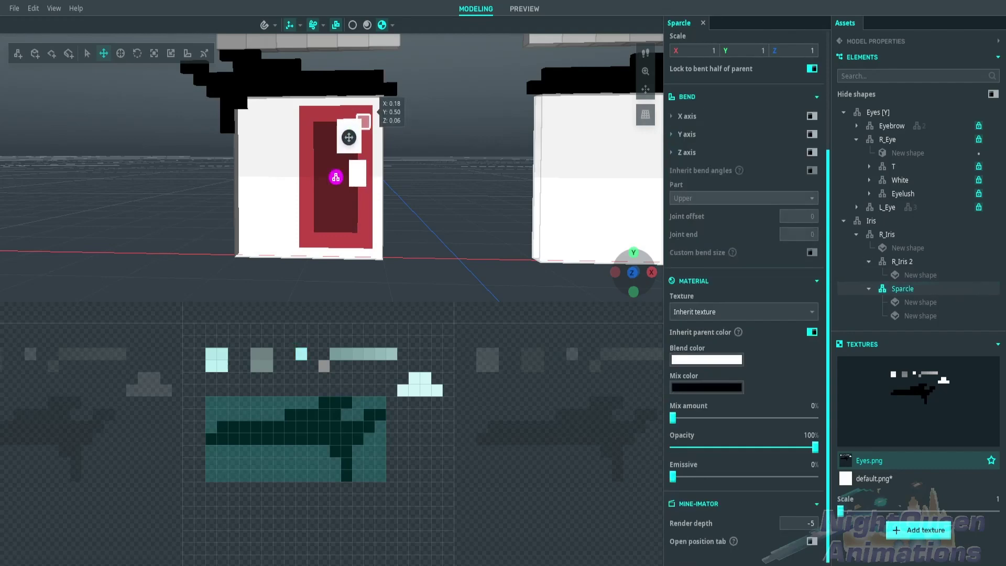
key("Escape")
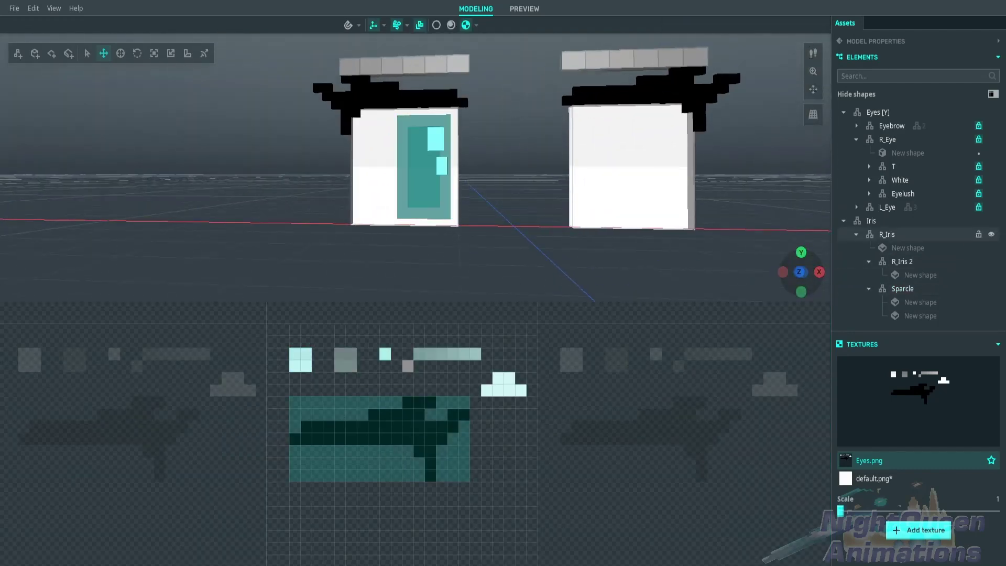
- Duplicate R_Iris with its pupil and sparkles, place the copy over the other eye at X 1.63775, and rename it L_Iris
left_click(425, 165)
key("ctrl+d")
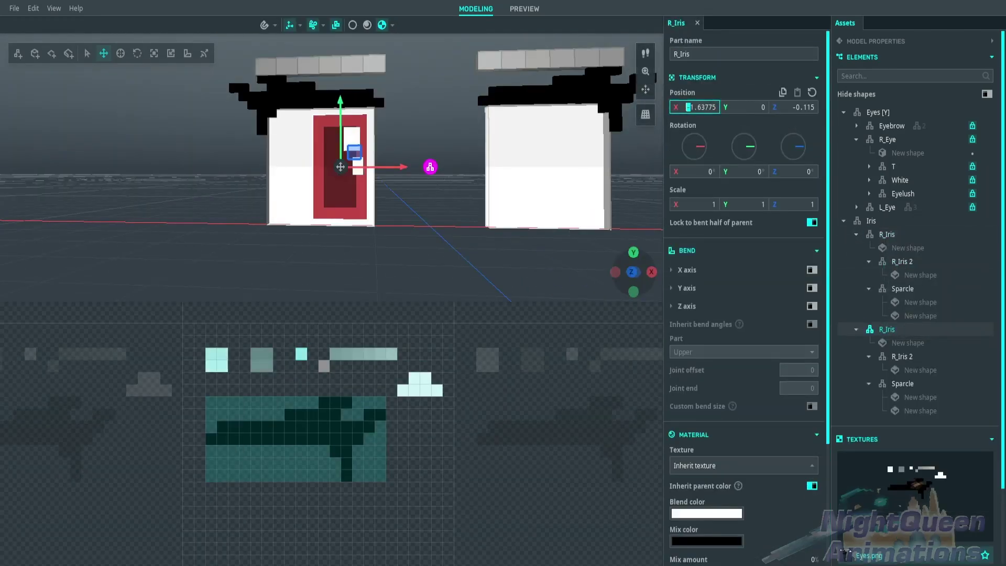
middle_click_drag(335, 209, 378, 205)
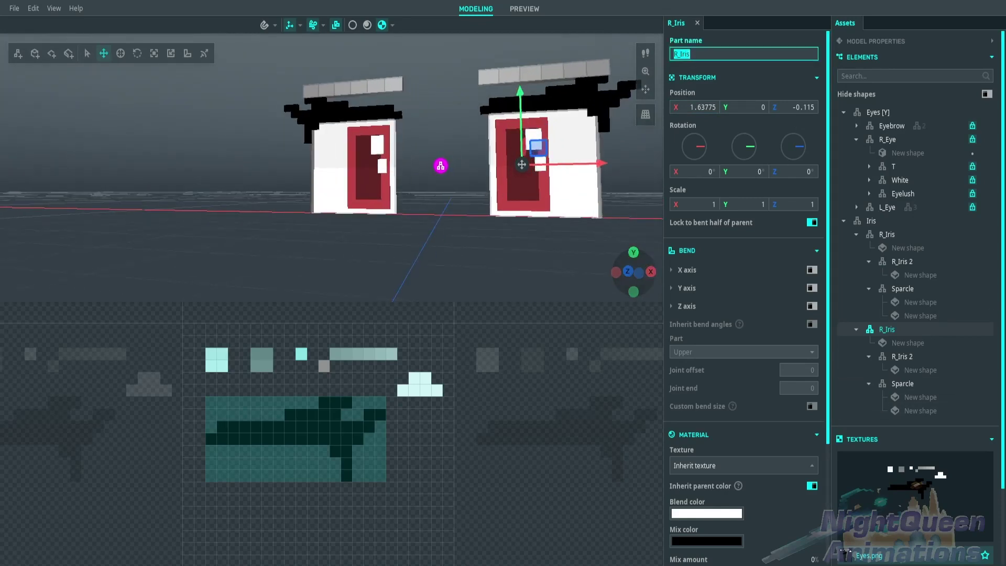
key("Escape")
- Collapse the Iris and Eyes [Y] groups in the element list and place Eyes [Y] below Iris
left_click(857, 329)
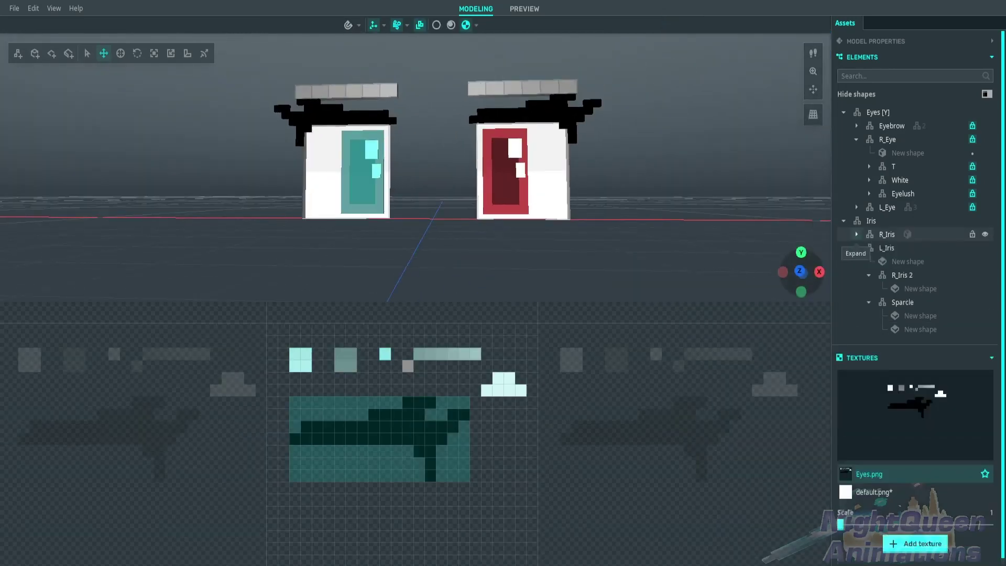
left_click(856, 234)
left_click(843, 220)
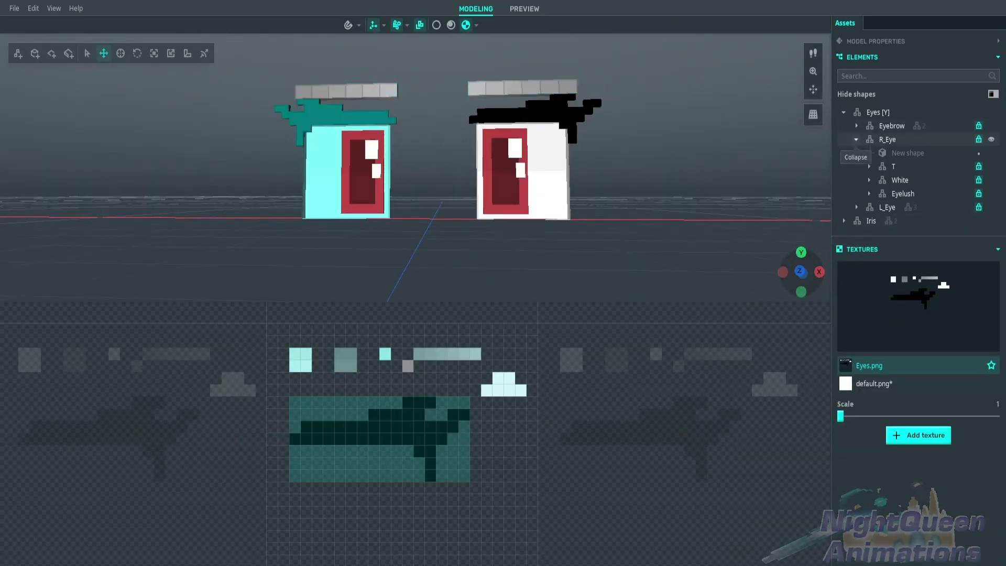
left_click(844, 113)
left_click(871, 126)
key("Escape")
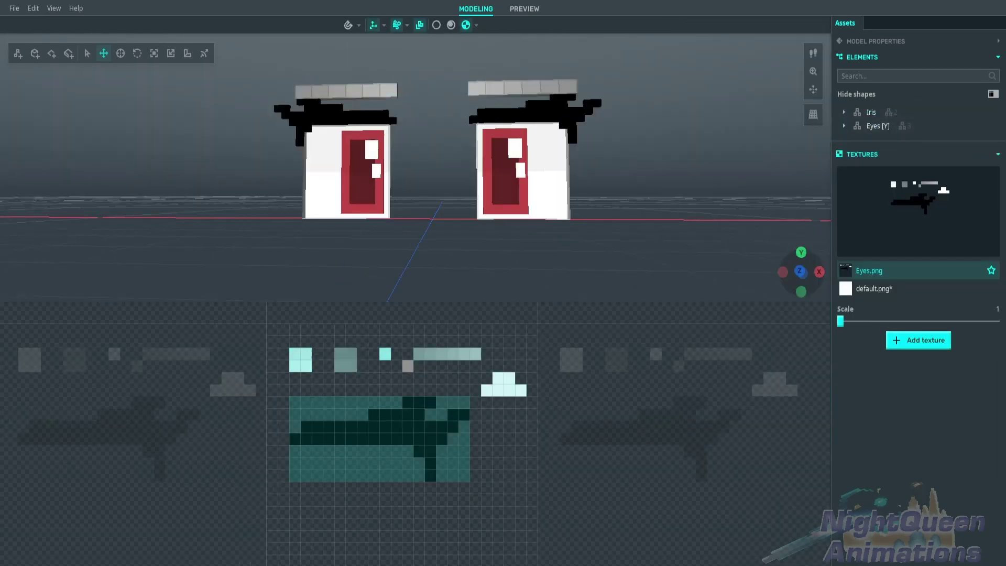
- Try moving the Iris group around over both eyes, then return it to X 0, Y 1, Z 0
scroll(414, 157, "down", 3)
scroll(414, 157, "up", 3)
left_click(871, 112)
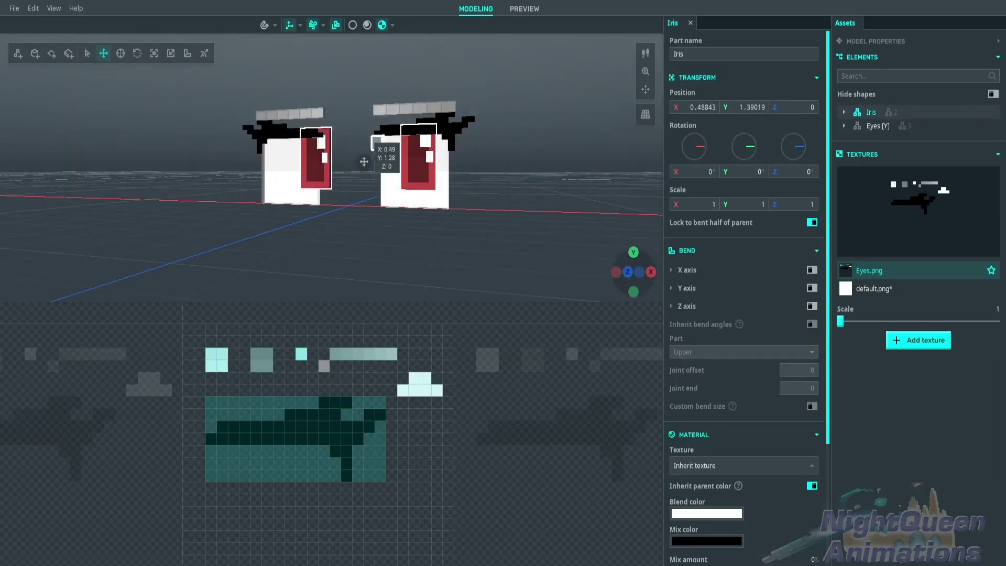
left_click_drag(347, 173, 330, 169)
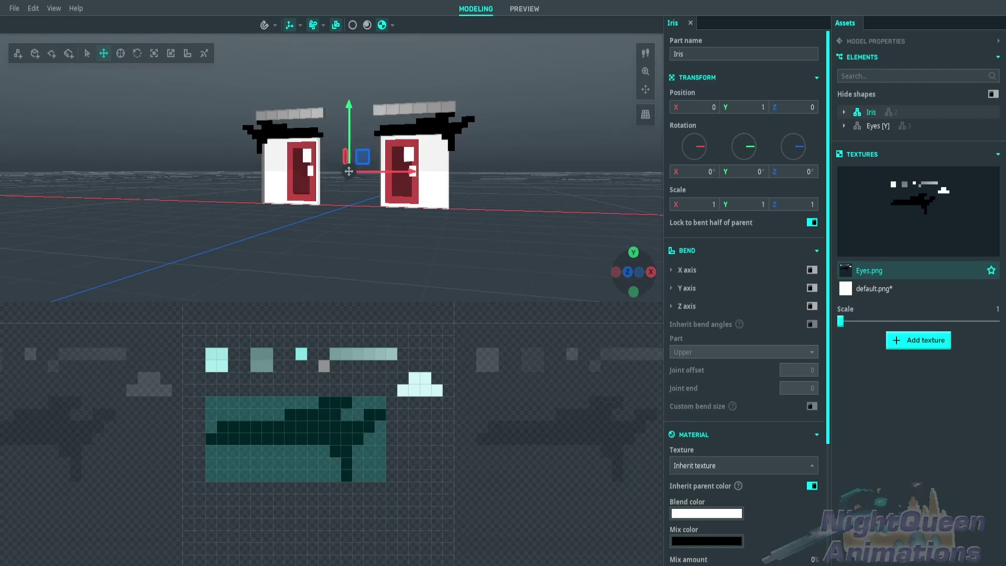
key("Escape")
- Try rotating and bending the R and L eyebrows together around Z, then reset their bend and rotation and collapse Eyes [Y]
left_click(844, 126)
left_click(891, 139)
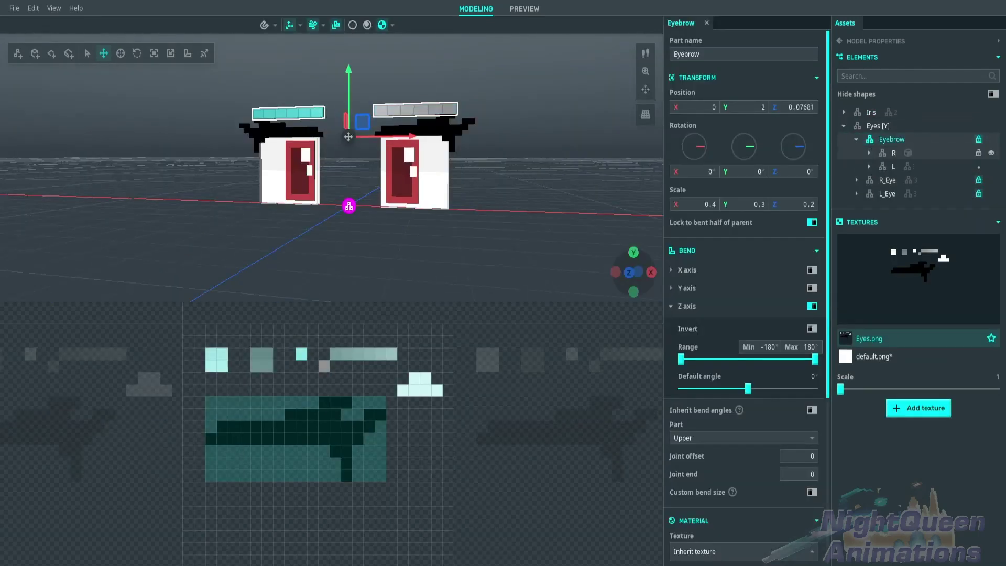
left_click(894, 153)
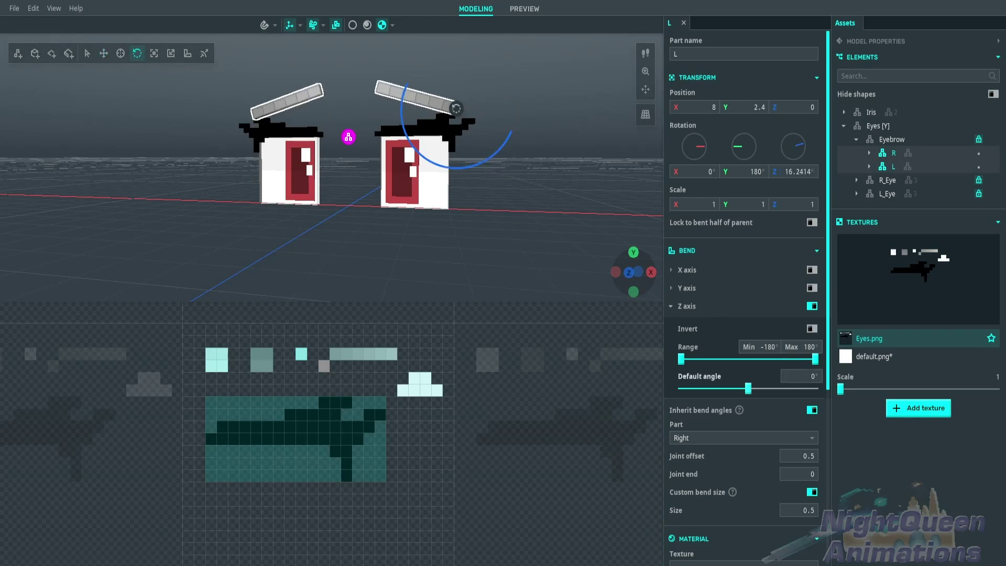
right_click(700, 388)
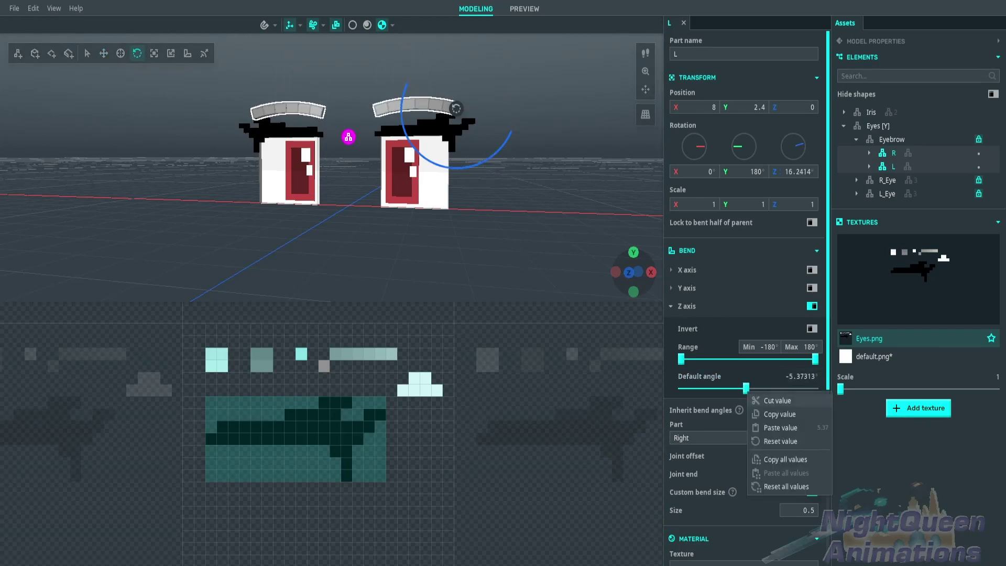
left_click(719, 438)
right_click(801, 144)
left_click(820, 194)
key("Escape")
left_click(843, 126)
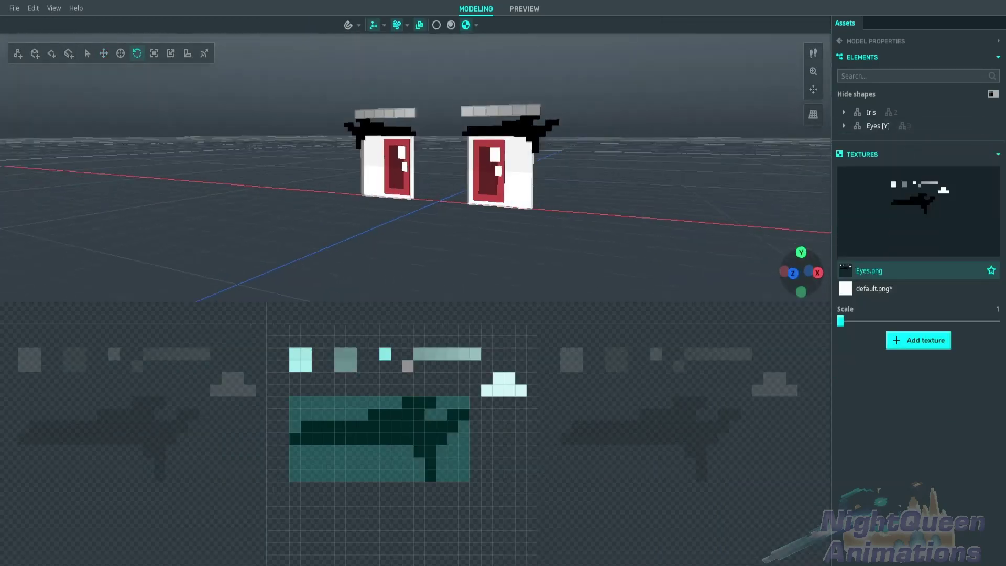